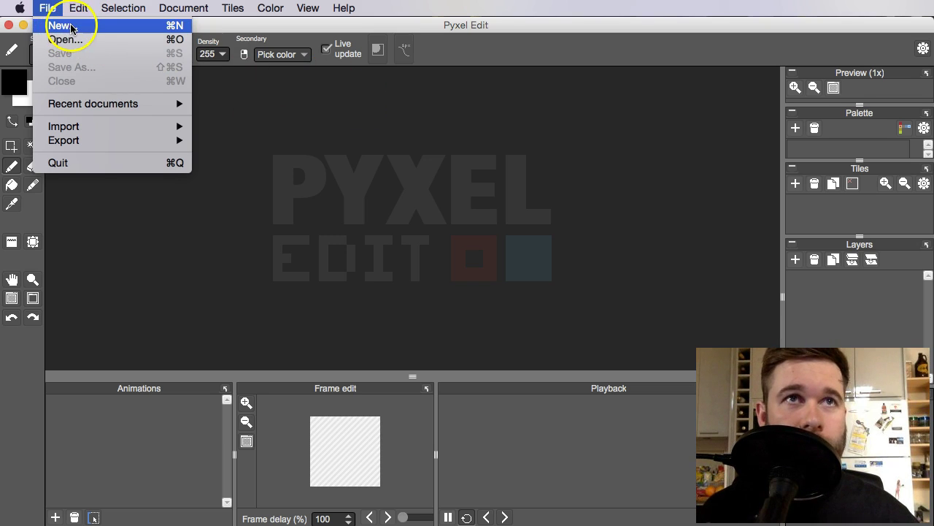
- Create a new tiled document 8 tiles wide and 8 tiles high, with a tile size of 48 × 48
click(340, 119)
click(47, 8)
click(70, 27)
click(495, 181)
drag(495, 181, 475, 136)
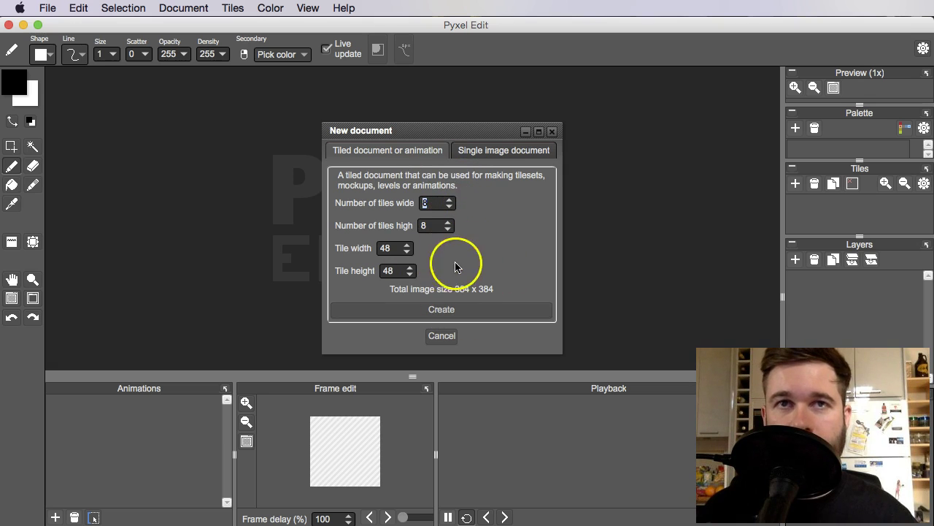
click(448, 309)
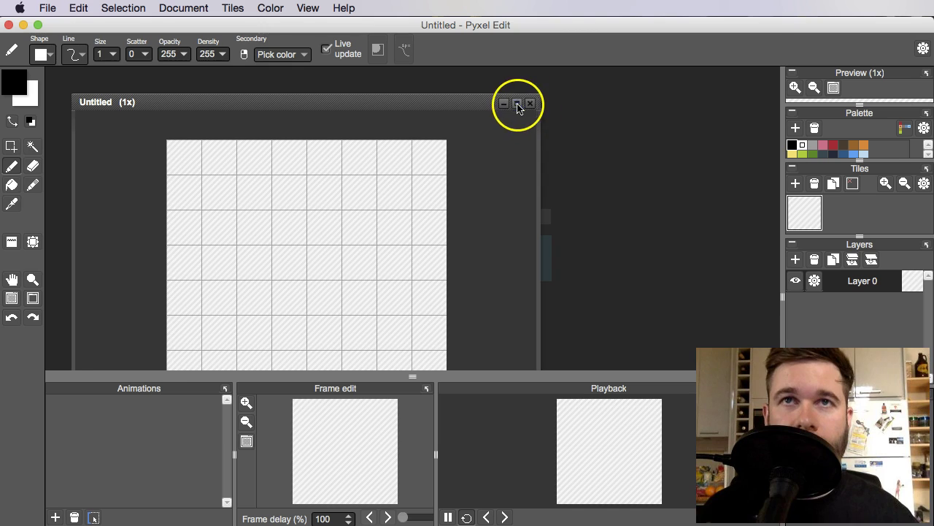
- Maximize the new document's window in the workspace
click(530, 106)
scroll(409, 213, up, 1)
scroll(402, 212, up, 1)
drag(377, 204, 390, 233)
scroll(374, 222, down, 2)
scroll(327, 211, up, 1)
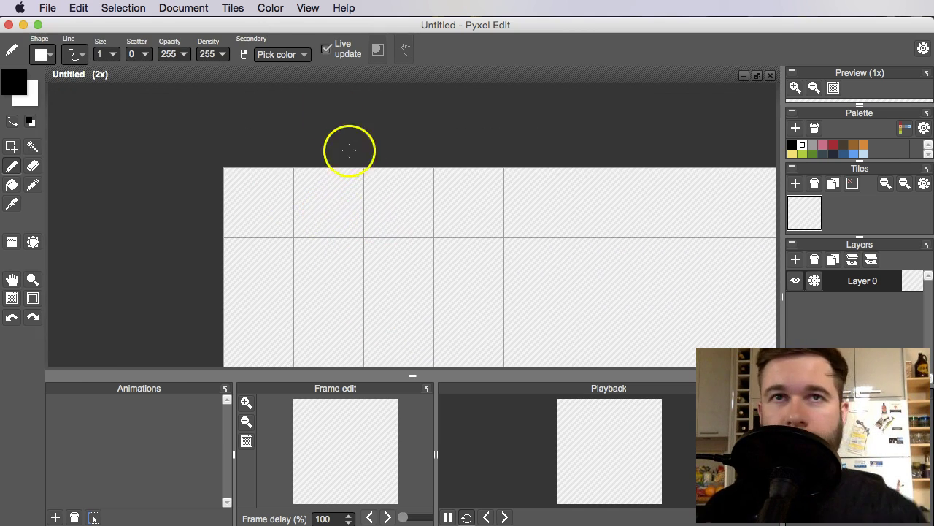
click(275, 206)
scroll(285, 191, up, 1)
scroll(281, 173, up, 1)
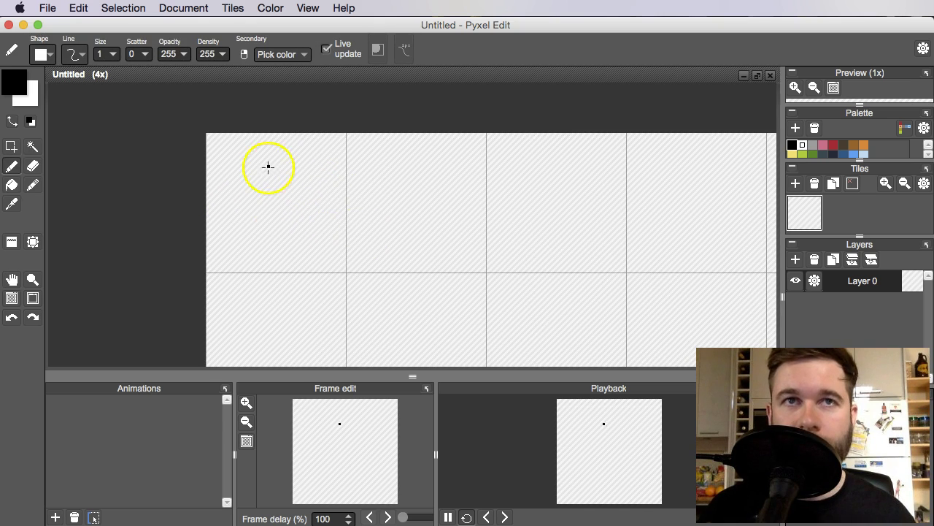
scroll(315, 227, up, 2)
drag(309, 233, 335, 265)
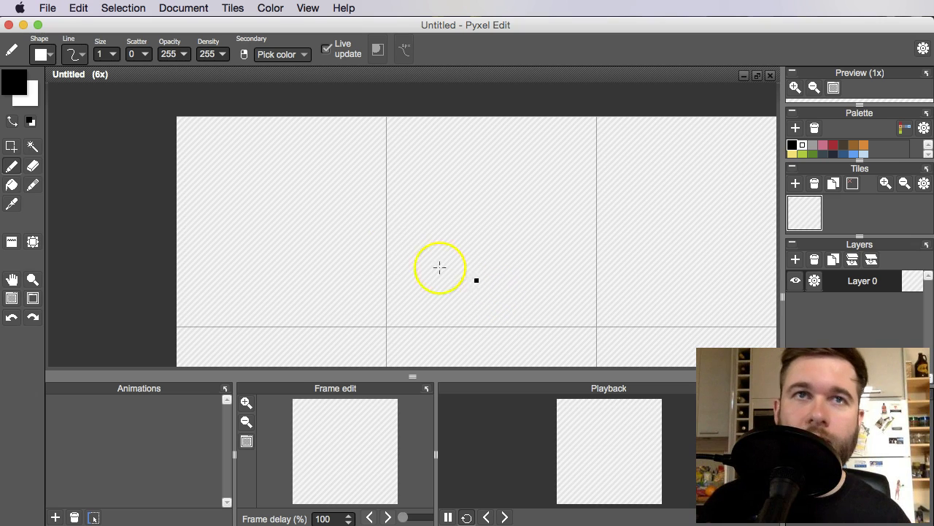
- Fill the canvas background on Layer 0 with dark grey ff3d3d3d
key(f)
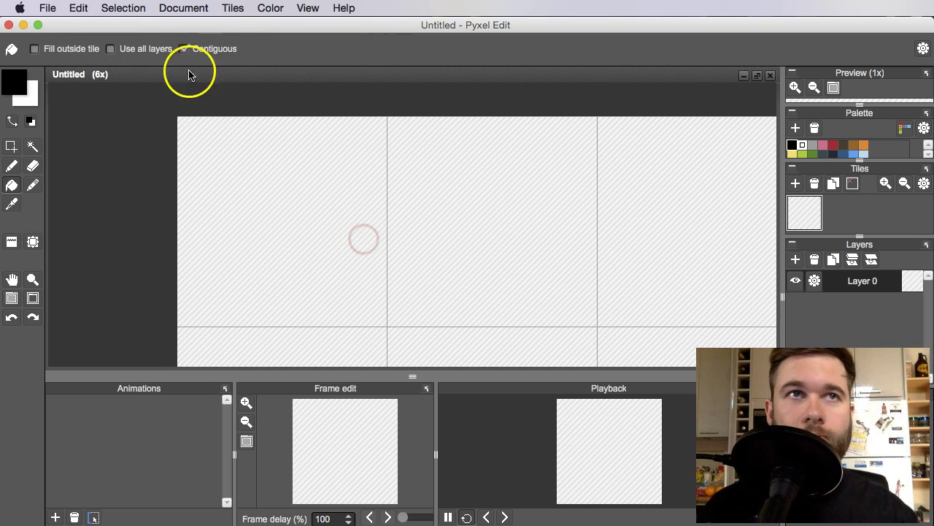
click(12, 79)
click(370, 165)
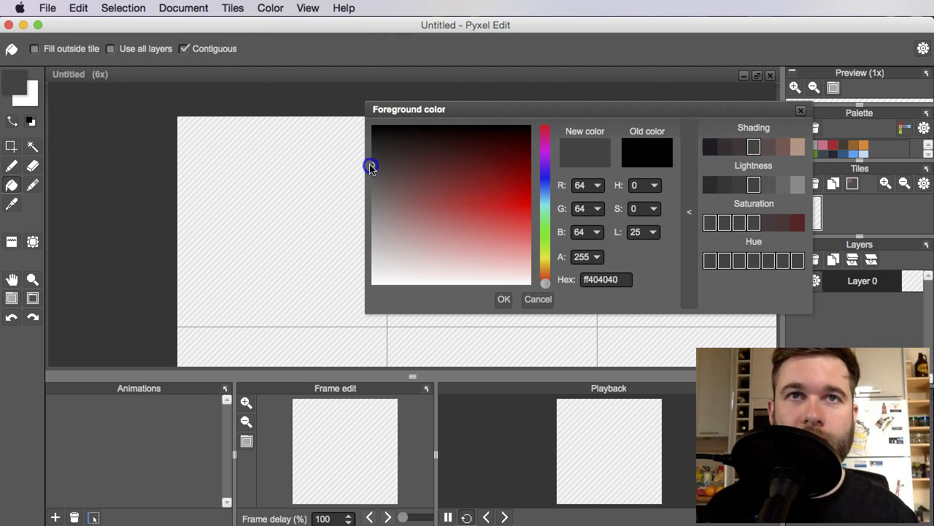
click(291, 205)
click(800, 110)
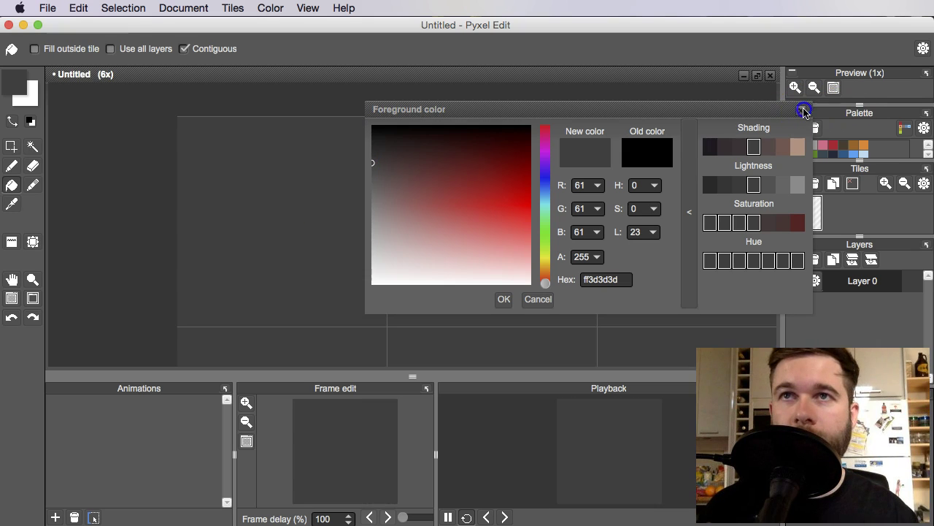
- Add a new layer above the grey background and reset the pen colours to default black and white
click(795, 260)
click(862, 280)
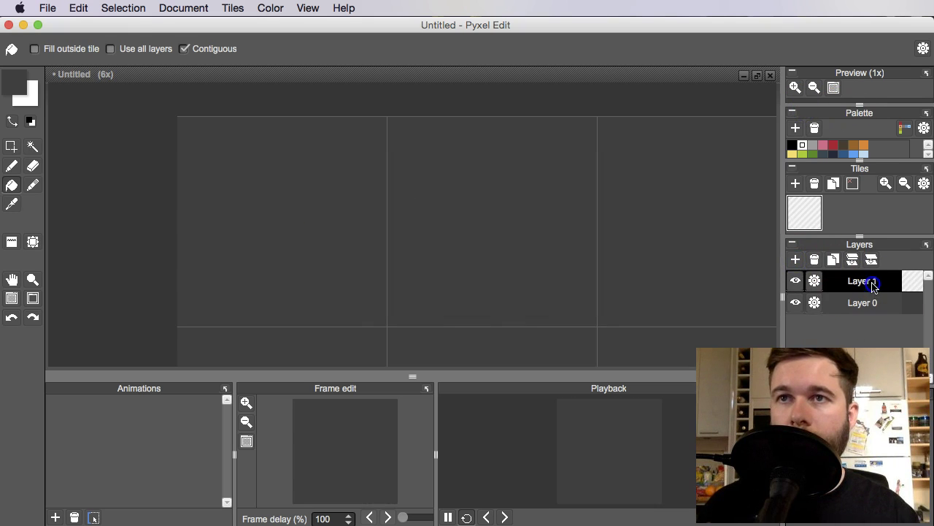
click(417, 223)
key(b)
scroll(297, 224, up, 1)
click(12, 121)
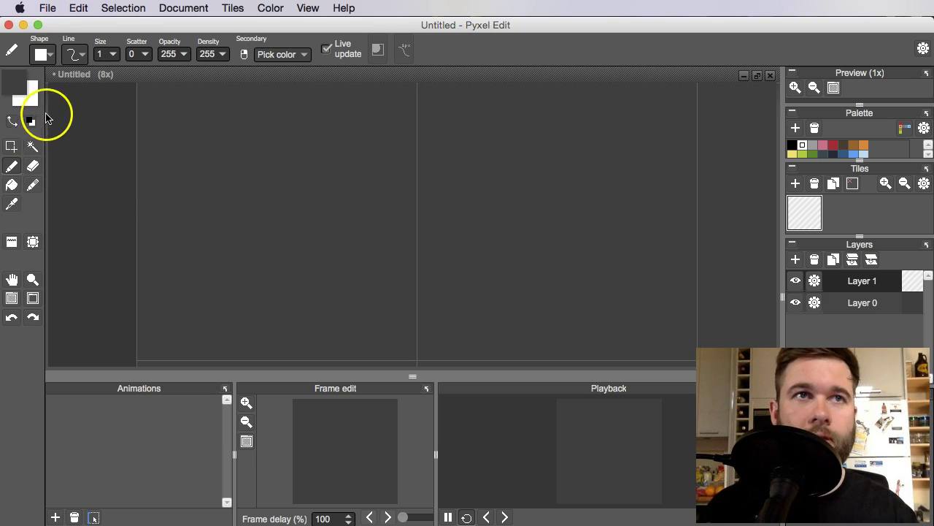
click(30, 121)
- Draw a solid black head with a small protruding nose pixel in the upper part of the first tile
click(302, 226)
scroll(352, 198, down, 1)
scroll(373, 202, up, 1)
click(345, 143)
drag(343, 159, 341, 148)
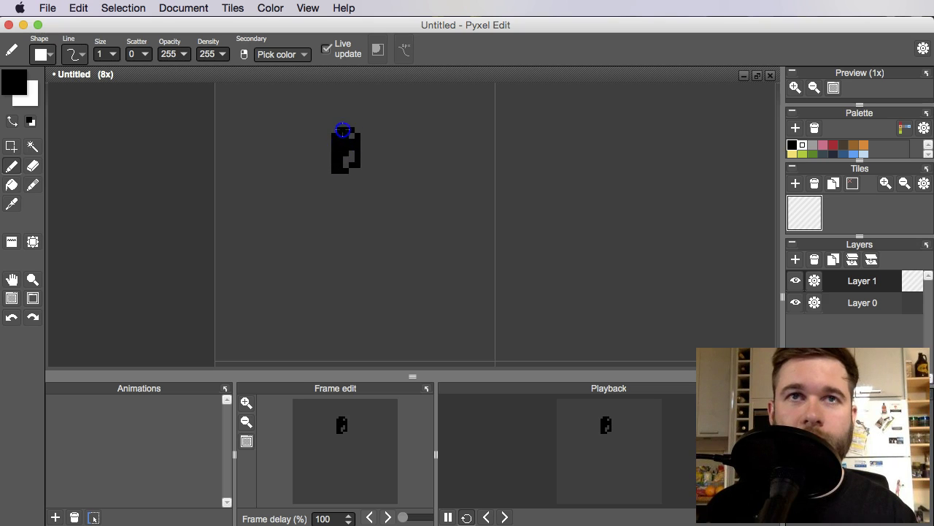
key(super+z)
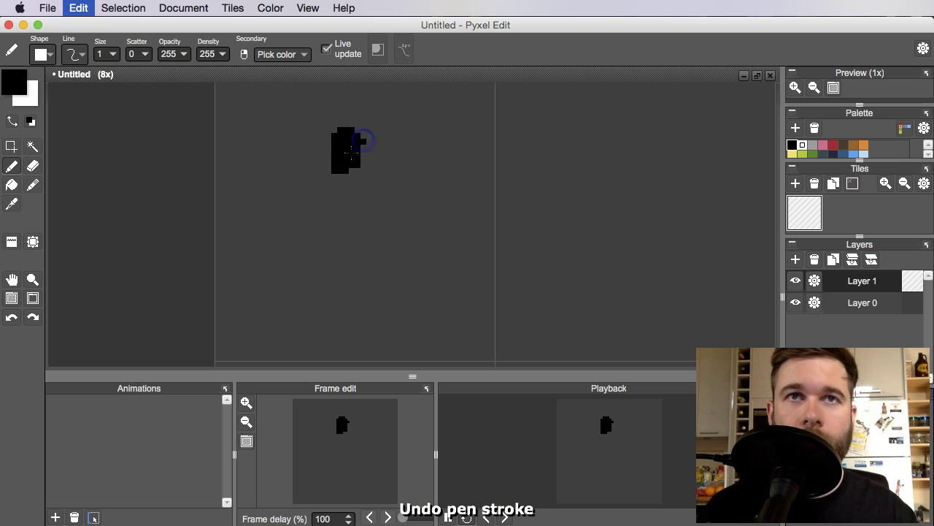
click(353, 167)
drag(386, 173, 388, 162)
- Outline a torso in black beneath the head, narrowing towards the waist
mouse_move(330, 166)
mouse_down()
mouse_move(326, 194)
mouse_move(333, 187)
mouse_move(381, 225)
mouse_up()
key(super+z)
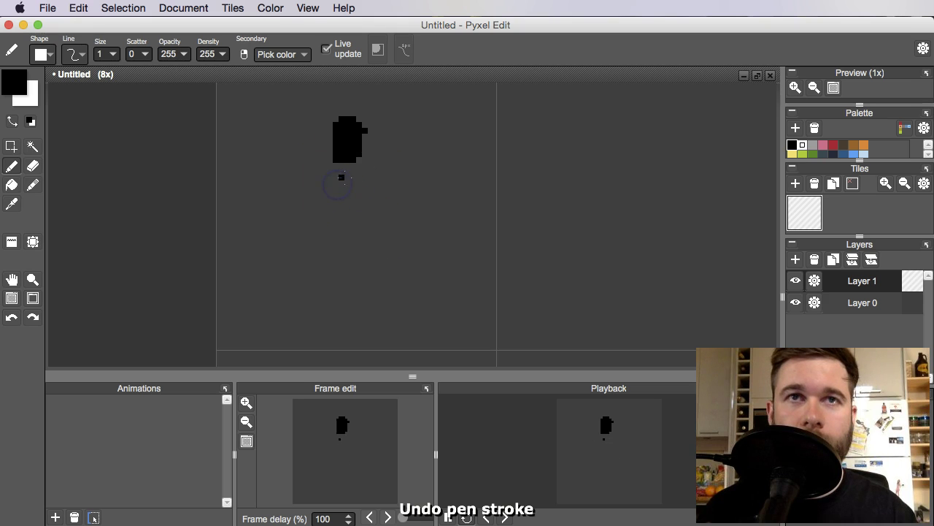
mouse_move(331, 160)
mouse_down()
mouse_move(321, 208)
mouse_move(326, 192)
mouse_move(334, 223)
mouse_up()
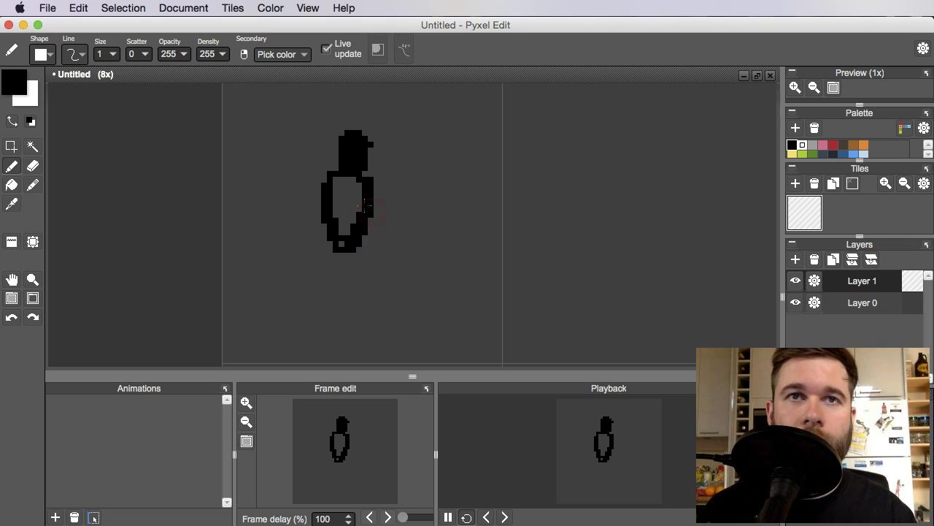
scroll(372, 204, down, 2)
scroll(376, 219, up, 1)
click(376, 219)
scroll(379, 222, up, 1)
mouse_move(380, 227)
mouse_down()
mouse_move(394, 245)
mouse_move(397, 223)
mouse_move(361, 223)
mouse_up()
- Select the head and torso and move them higher in the first tile
key(m)
drag(440, 258, 312, 97)
drag(437, 93, 421, 113)
drag(392, 166, 398, 139)
click(451, 200)
click(391, 259)
- Draw two spread black legs below the waist and fill the torso solid black
key(b)
click(354, 214)
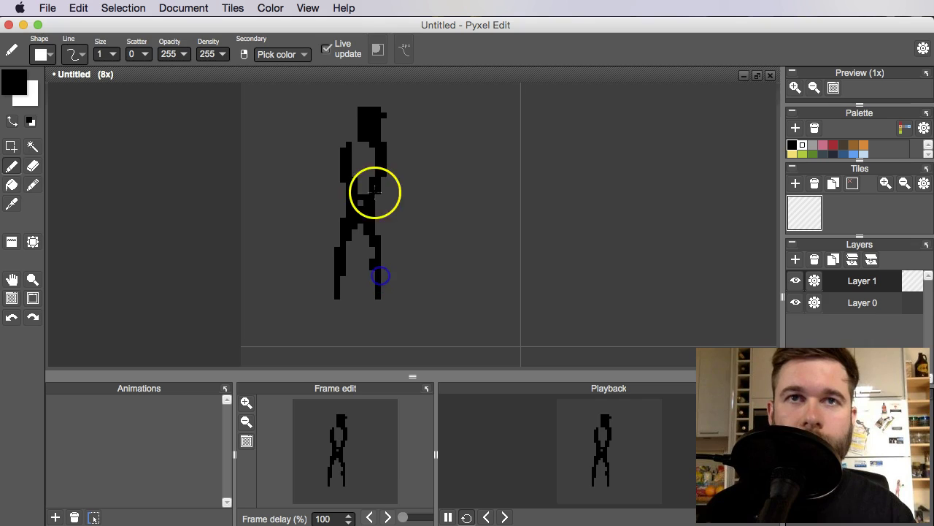
drag(375, 192, 385, 241)
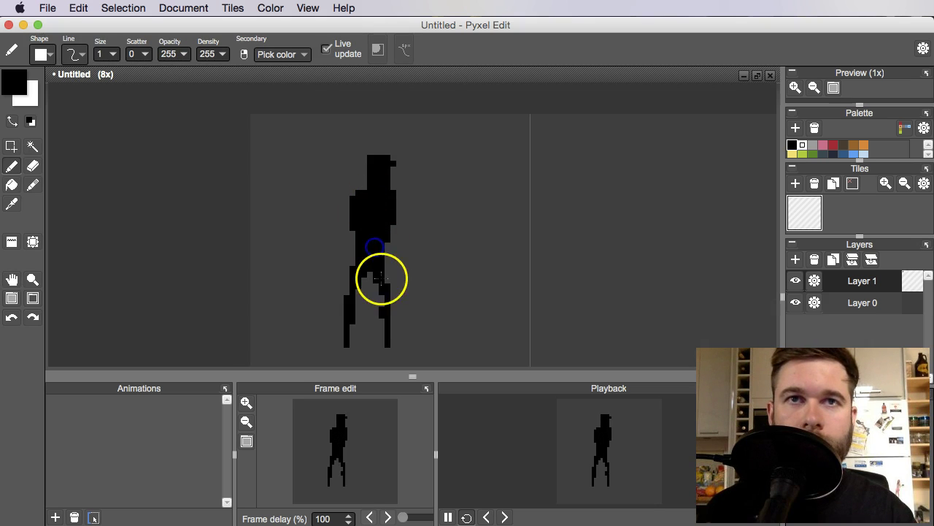
drag(357, 208, 357, 219)
- Draw a curved black sword with a crossguard raised behind the figure, and an arm joining its grip to the torso
click(344, 148)
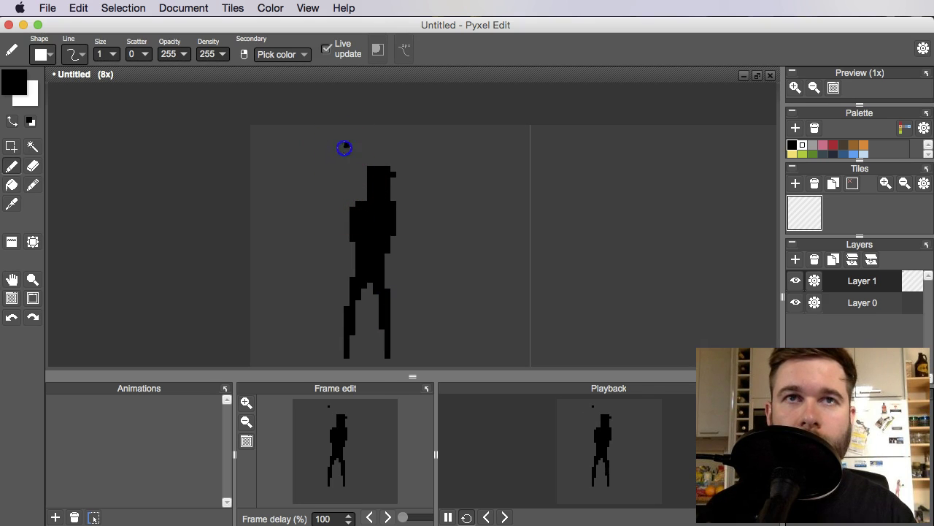
key(super+z)
drag(349, 140, 328, 221)
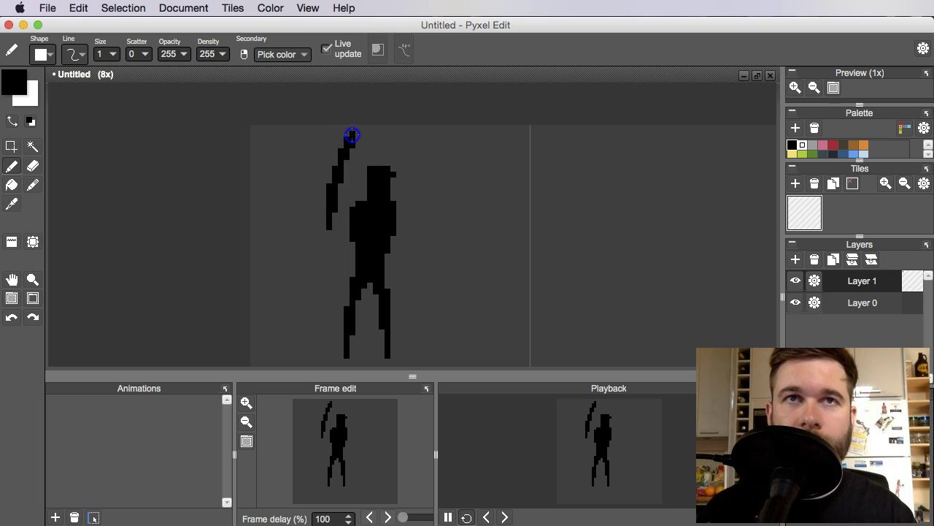
drag(318, 215, 330, 220)
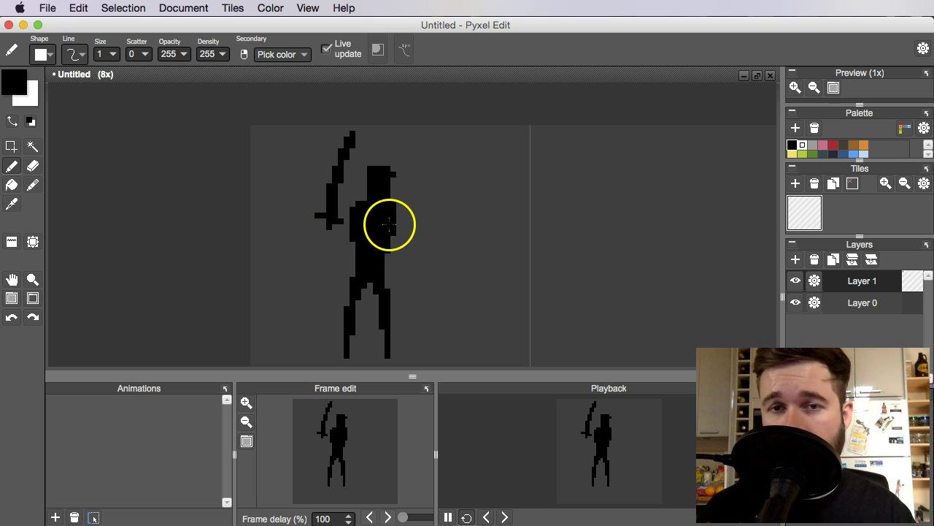
click(327, 223)
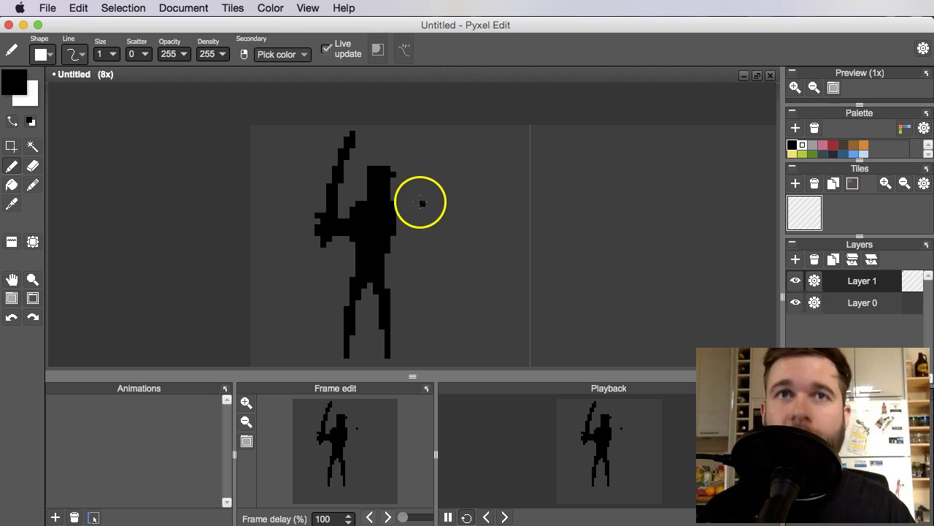
- Draw a rounded black shield against the front of the torso and lengthen the sword's tip
mouse_move(407, 222)
mouse_down()
mouse_move(386, 240)
mouse_move(388, 223)
mouse_move(389, 254)
mouse_up()
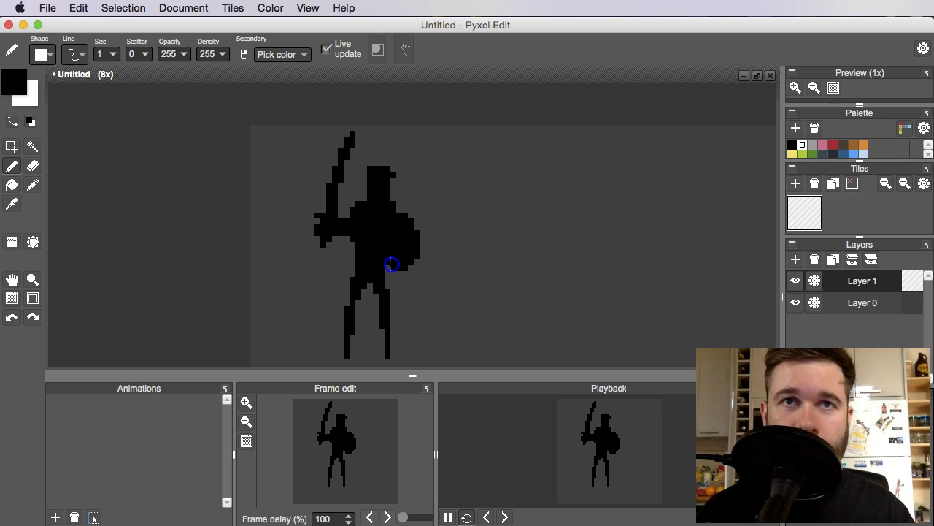
scroll(365, 241, up, 2)
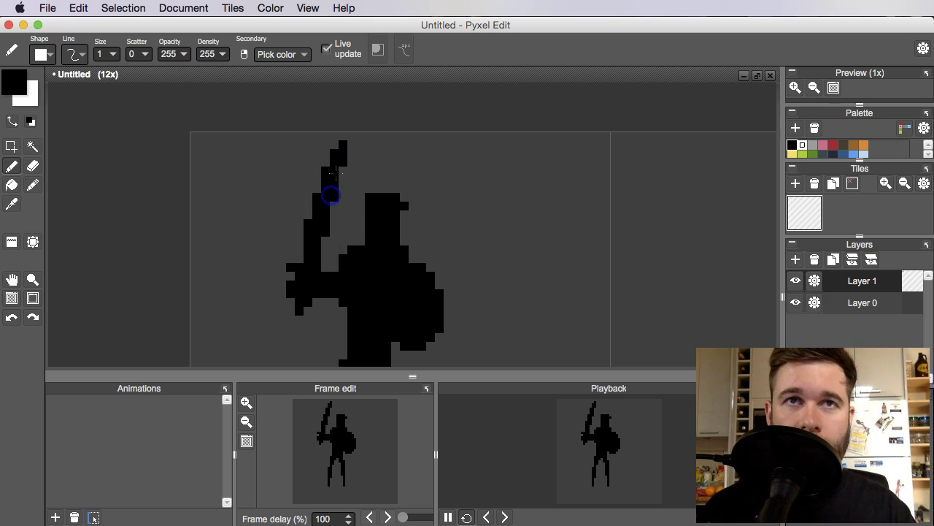
scroll(432, 250, down, 2)
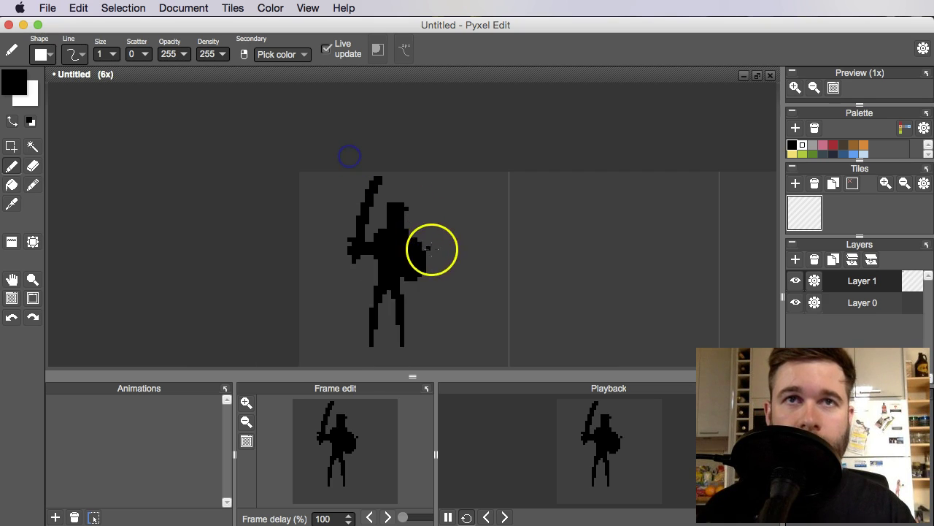
drag(400, 259, 390, 230)
- Thicken the figure's hips and both legs with black pixels along their outer edges
scroll(411, 255, up, 1)
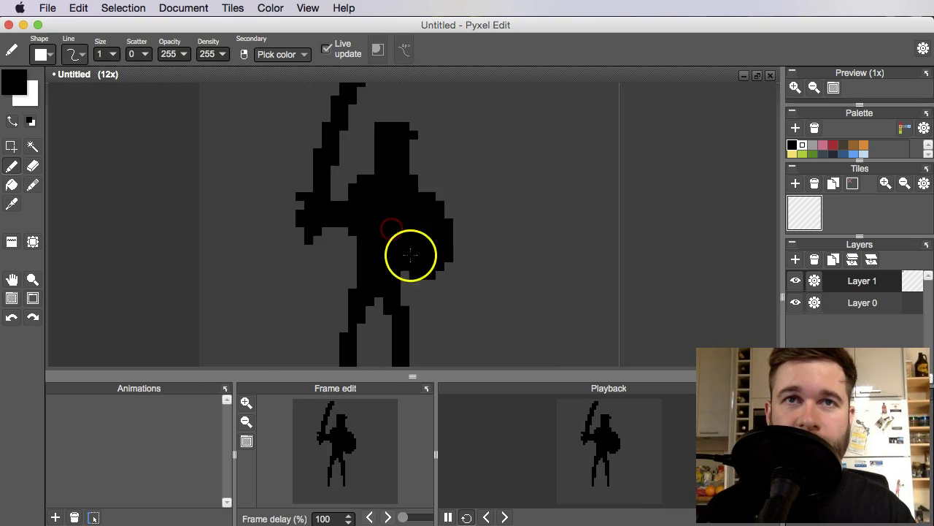
drag(404, 282, 426, 205)
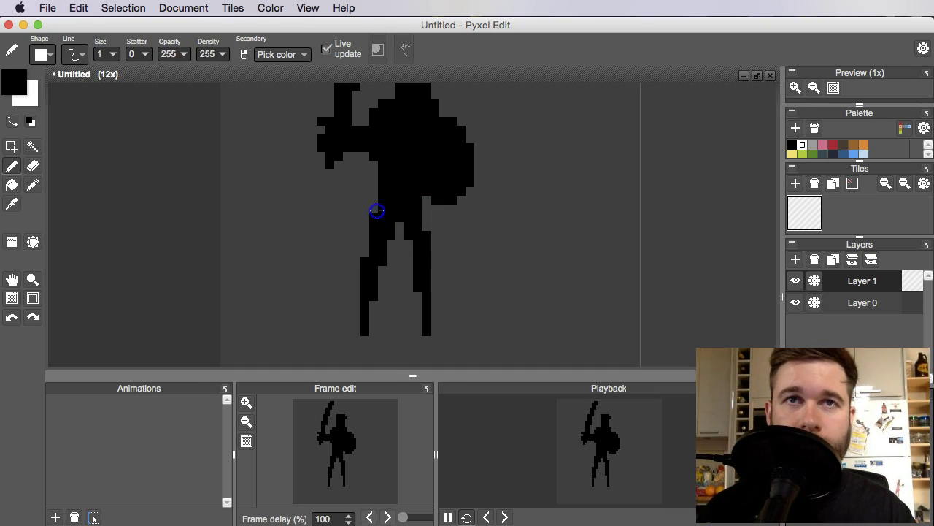
drag(435, 256, 433, 264)
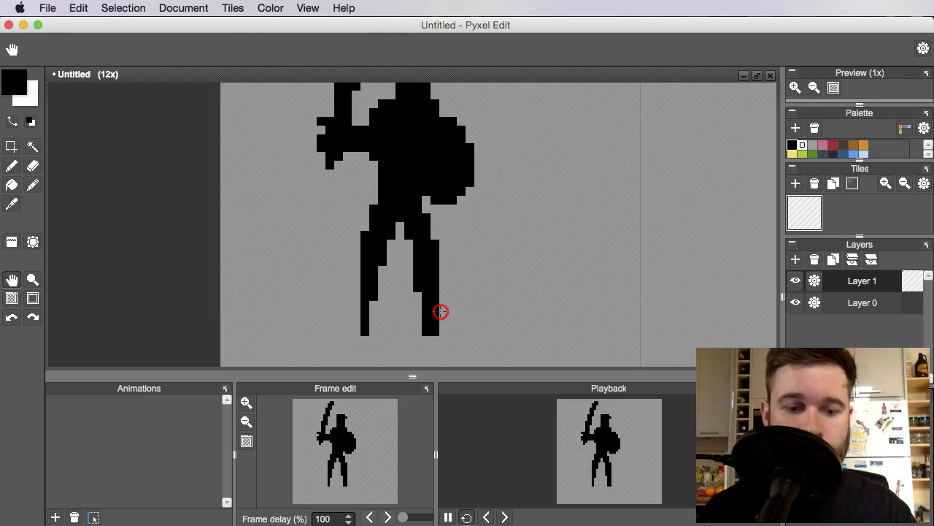
- Erase the inner pixels of the front lower leg to make the shin narrower
key(e)
drag(438, 328, 429, 316)
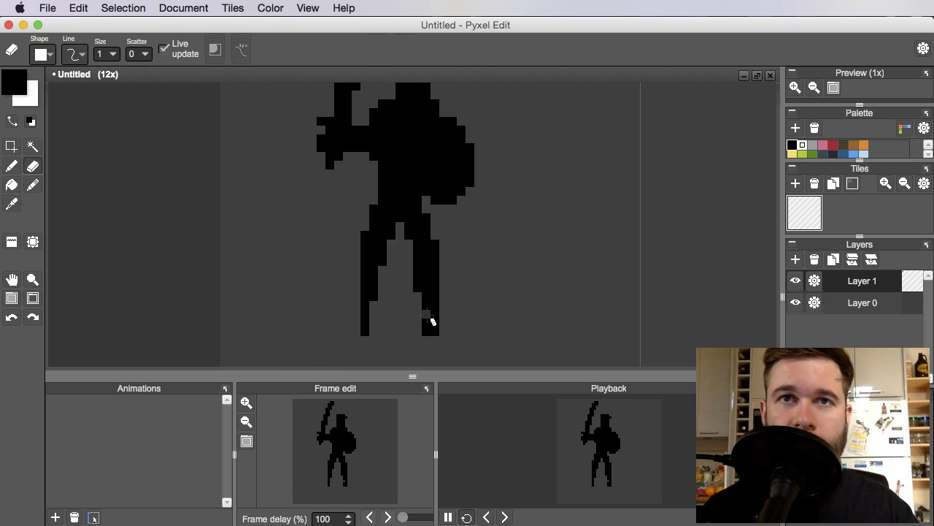
scroll(461, 256, down, 1)
scroll(438, 251, up, 1)
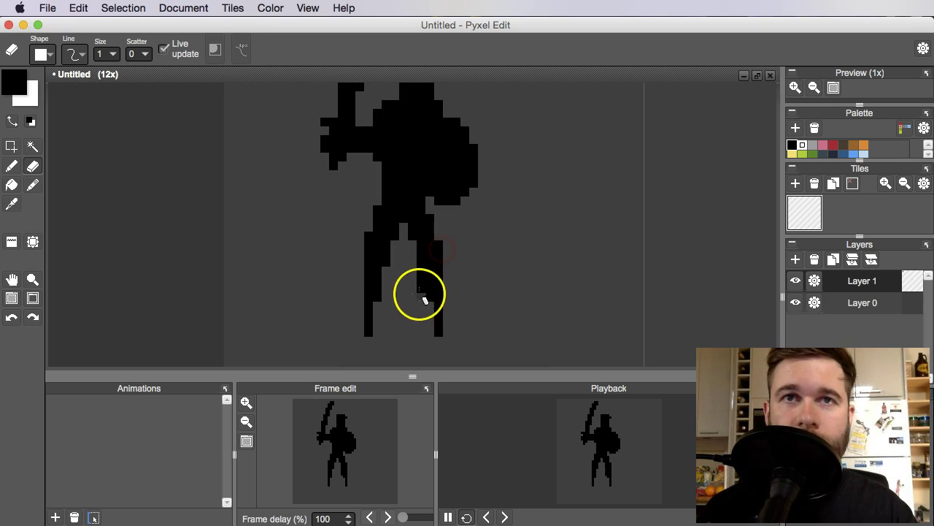
drag(464, 254, 463, 267)
- Erase the nose pixel and the upper corners of the head to round it off
scroll(440, 272, up, 1)
scroll(427, 248, down, 3)
drag(426, 211, 423, 227)
scroll(424, 230, up, 1)
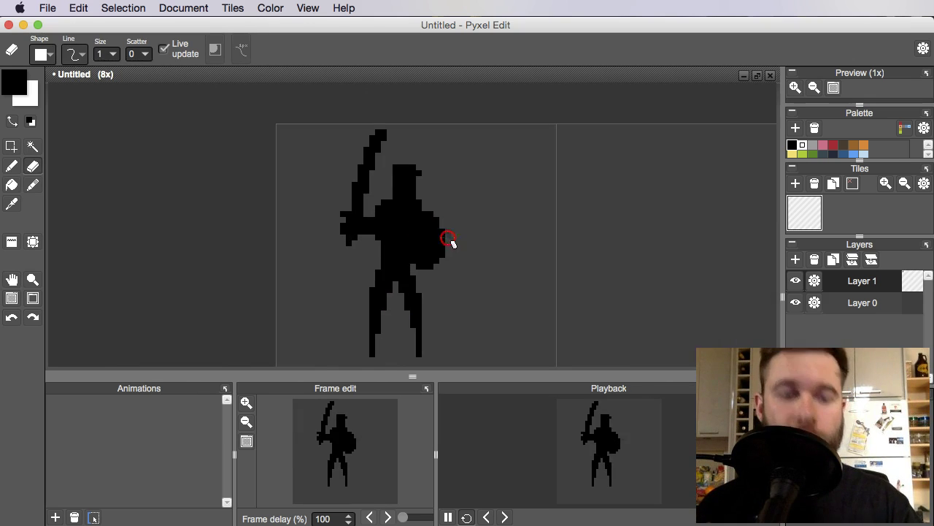
scroll(438, 212, up, 1)
scroll(438, 199, up, 1)
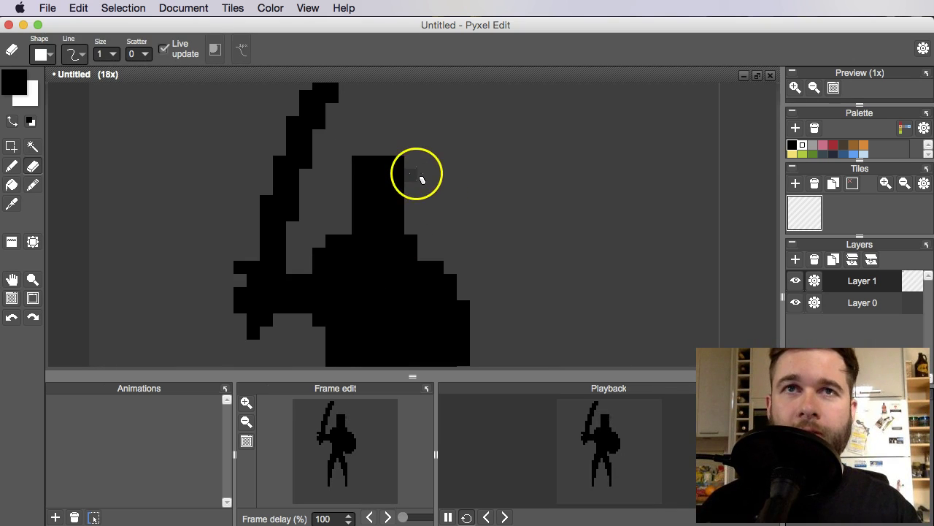
scroll(406, 182, down, 4)
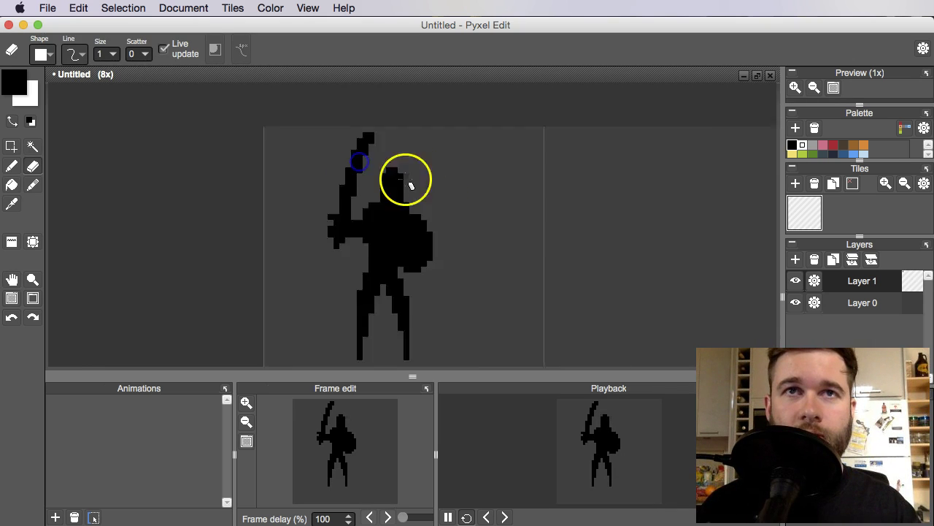
scroll(438, 219, down, 2)
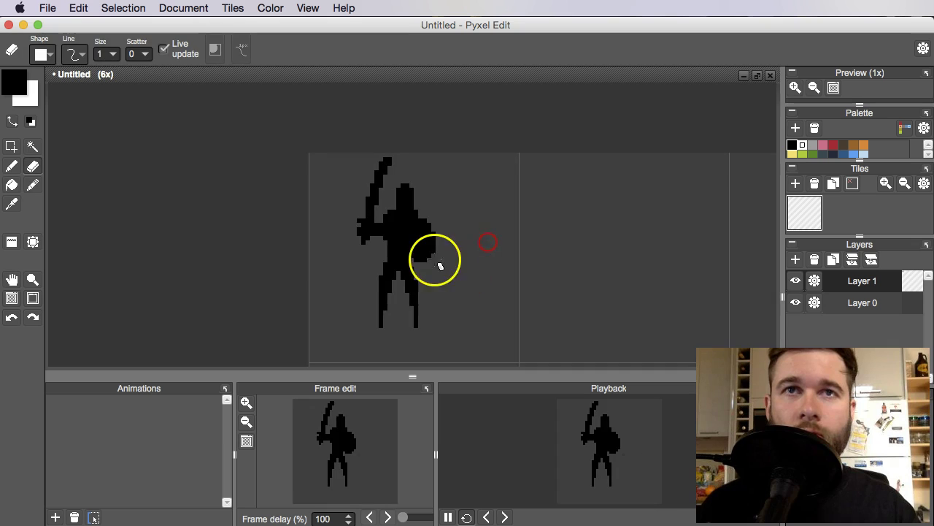
- Shift the whole figure slightly right and down within the first tile
drag(448, 214, 433, 227)
key(s)
click(599, 254)
click(559, 252)
click(526, 244)
click(488, 250)
- Recolour the whole black warrior silhouette to mid-grey (ff797979) with the Fill tool
key(space)
drag(509, 216, 460, 212)
scroll(365, 198, up, 3)
key(space)
drag(386, 202, 394, 216)
scroll(394, 217, down, 3)
scroll(394, 216, up, 3)
key(space)
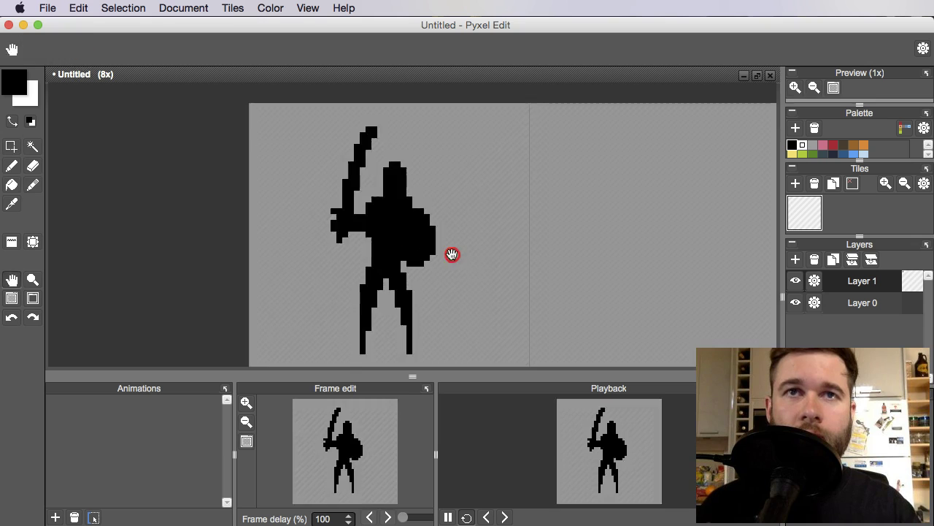
key(f)
click(410, 224)
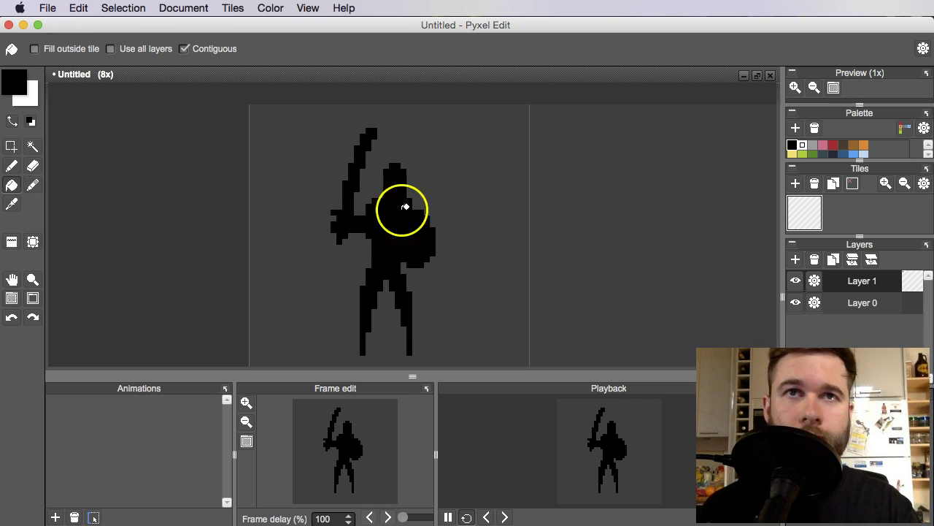
click(11, 79)
drag(427, 198, 366, 202)
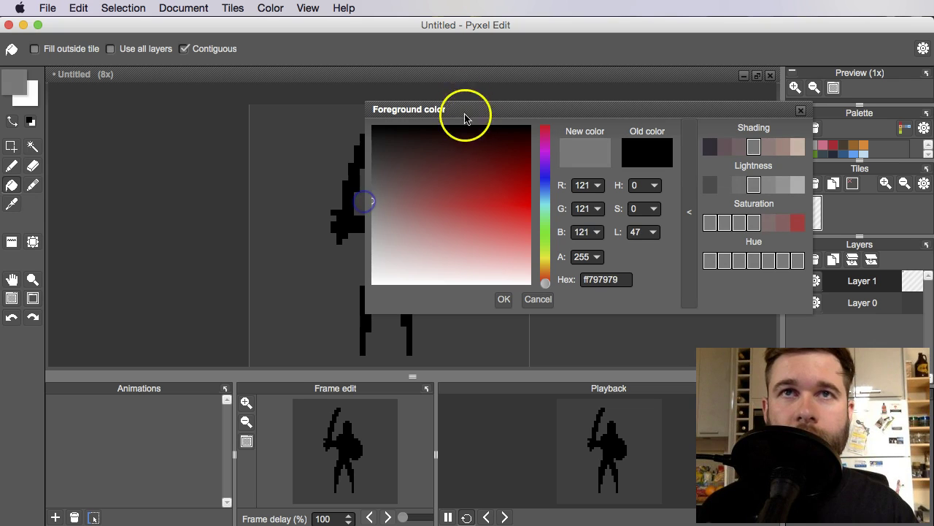
drag(480, 112, 700, 128)
click(403, 211)
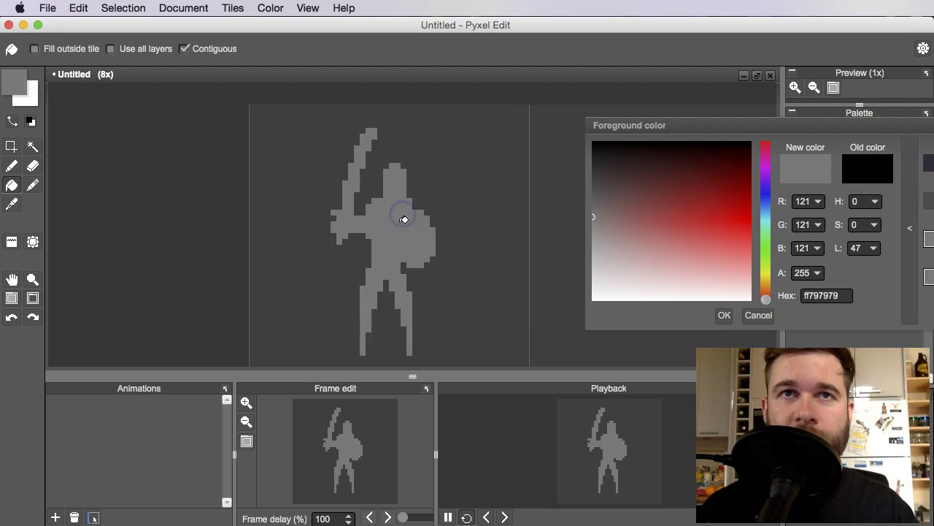
- Outline the round shield in dark brown (ff7a360b) over the torso and fill its inside with the same brown
scroll(429, 227, down, 3)
scroll(409, 235, up, 3)
drag(447, 231, 394, 246)
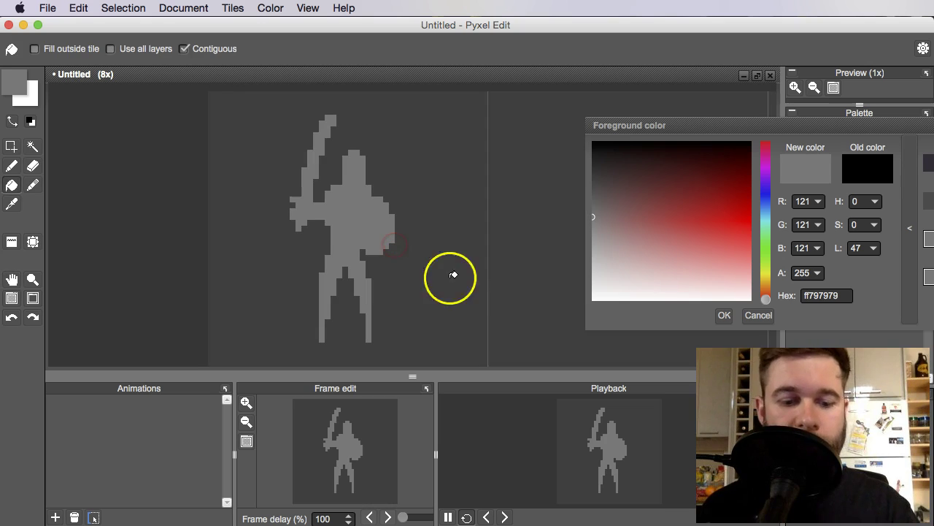
key(b)
drag(745, 219, 730, 261)
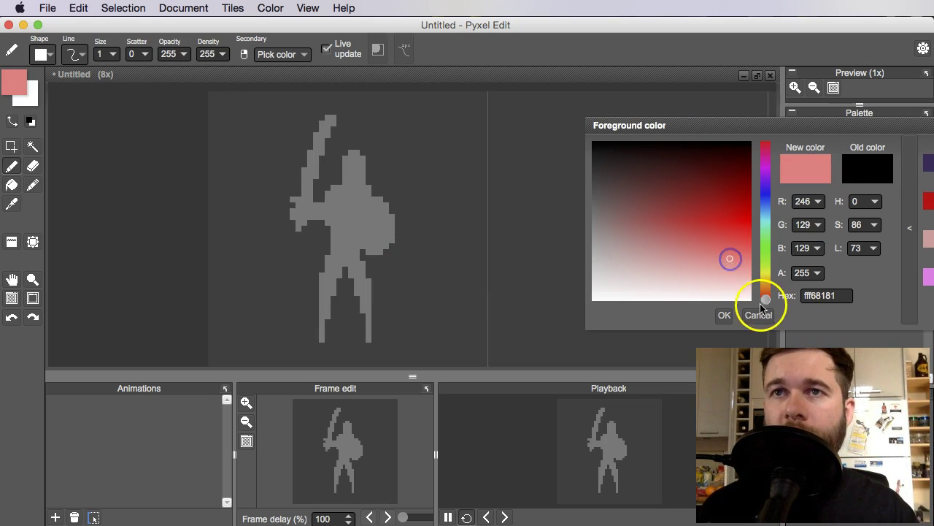
drag(760, 303, 763, 297)
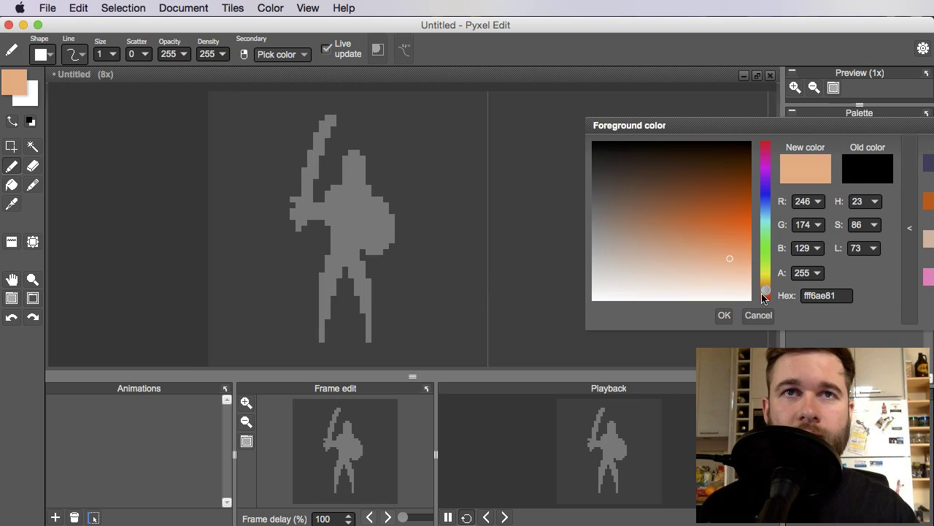
mouse_move(716, 223)
mouse_down()
mouse_move(726, 219)
mouse_move(724, 184)
mouse_up()
click(319, 188)
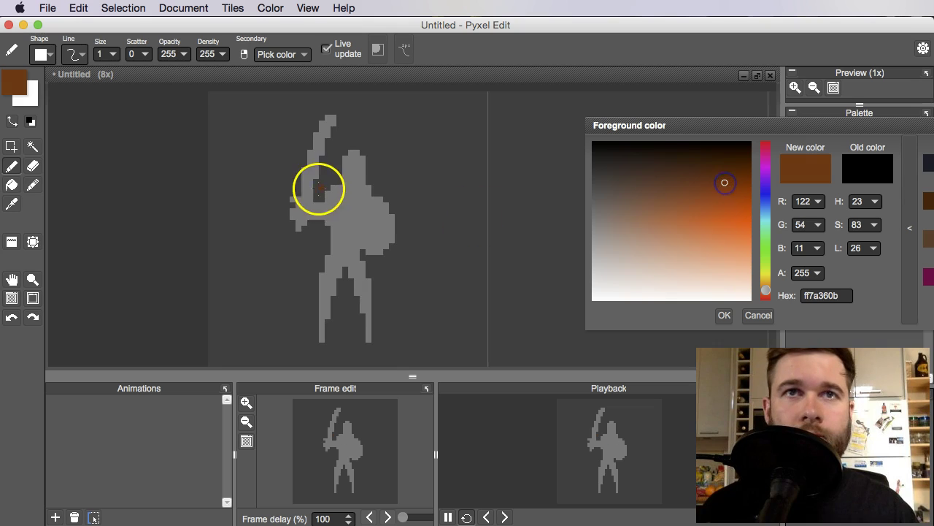
scroll(319, 188, up, 5)
drag(402, 194, 384, 205)
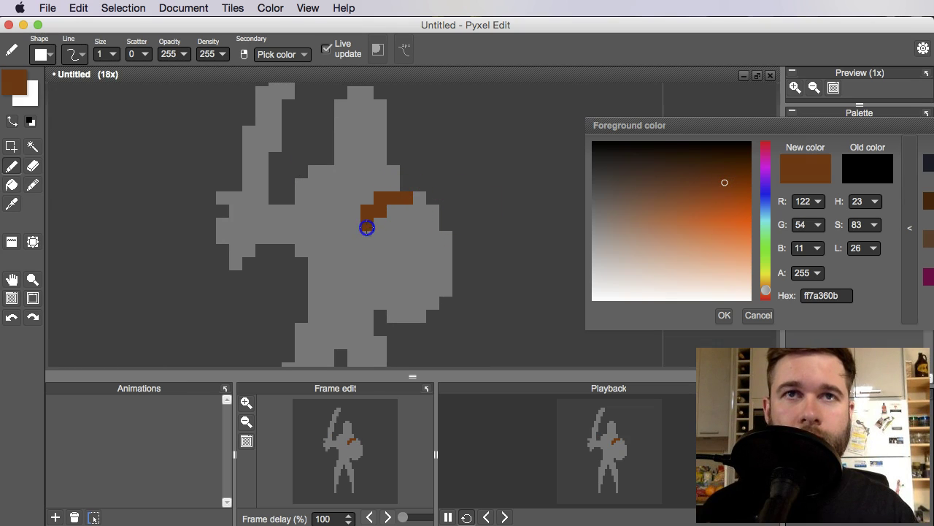
mouse_move(394, 300)
mouse_down()
mouse_move(446, 302)
mouse_move(426, 241)
mouse_up()
key(f)
click(427, 241)
scroll(428, 241, down, 5)
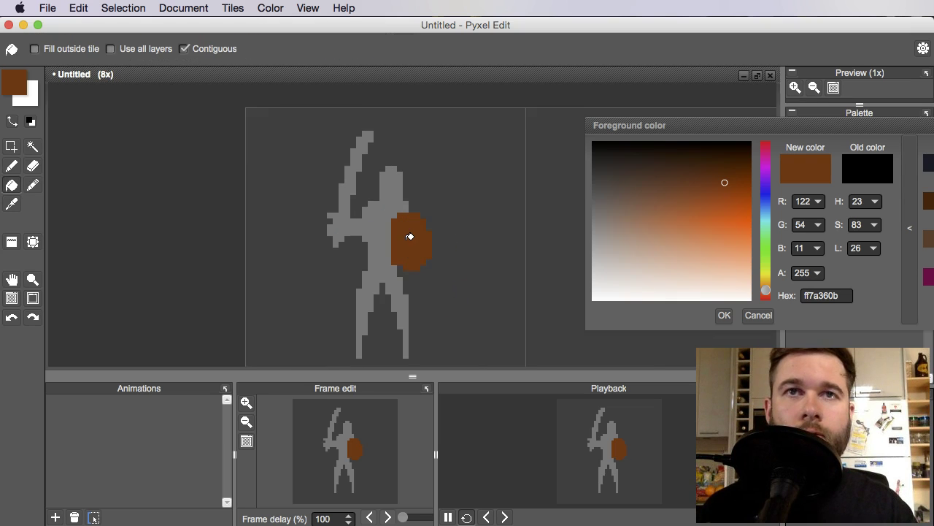
- Draw two inward-curving helmet horns on both sides of the head with the Pen tool, using the figure's grey (ff797979)
scroll(423, 214, up, 3)
scroll(410, 236, down, 2)
scroll(358, 246, up, 2)
key(space)
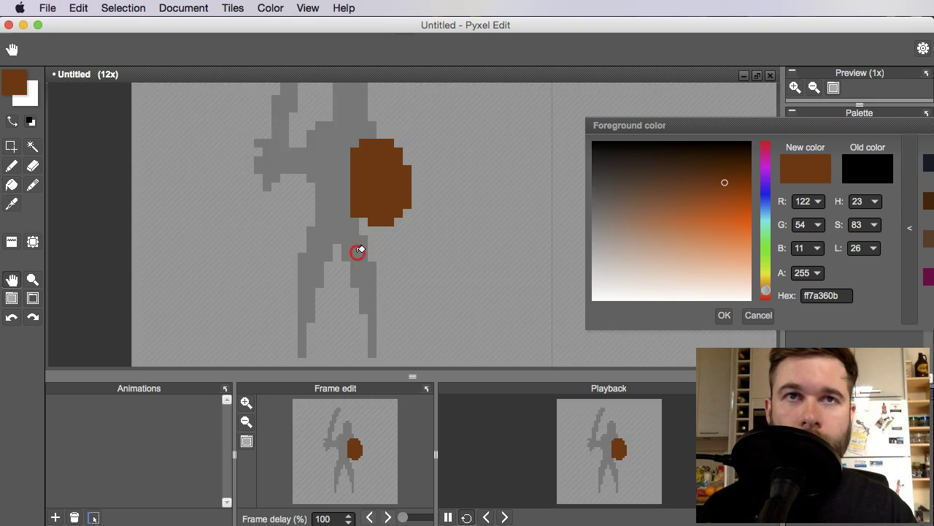
key(b)
drag(442, 275, 395, 288)
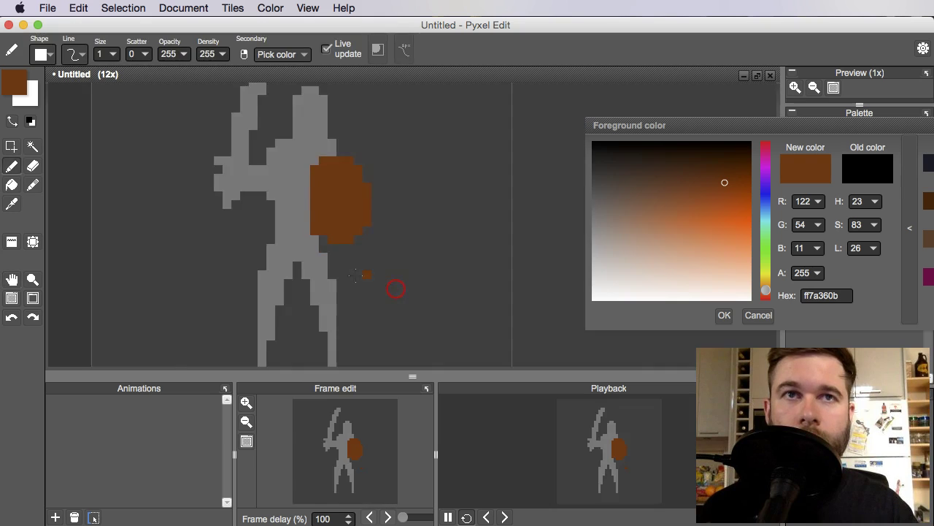
scroll(328, 267, down, 3)
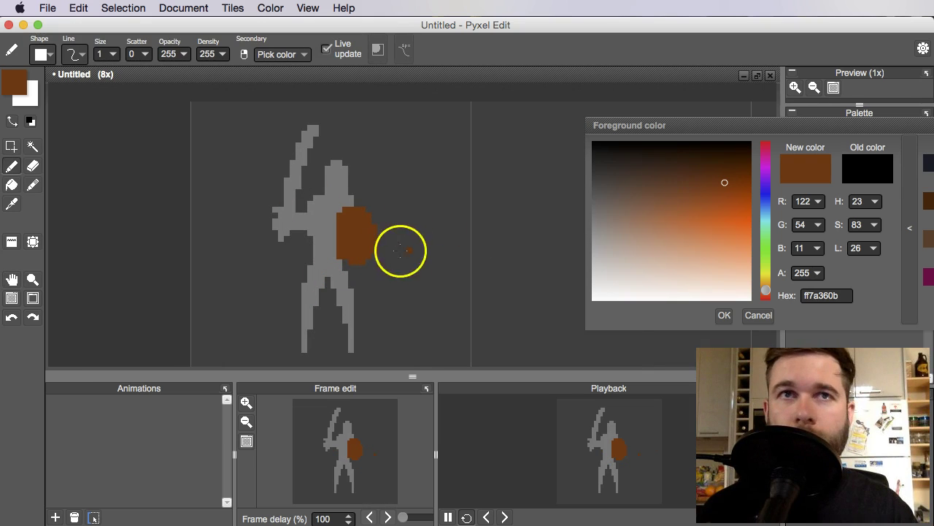
scroll(328, 176, up, 4)
right_click(329, 188)
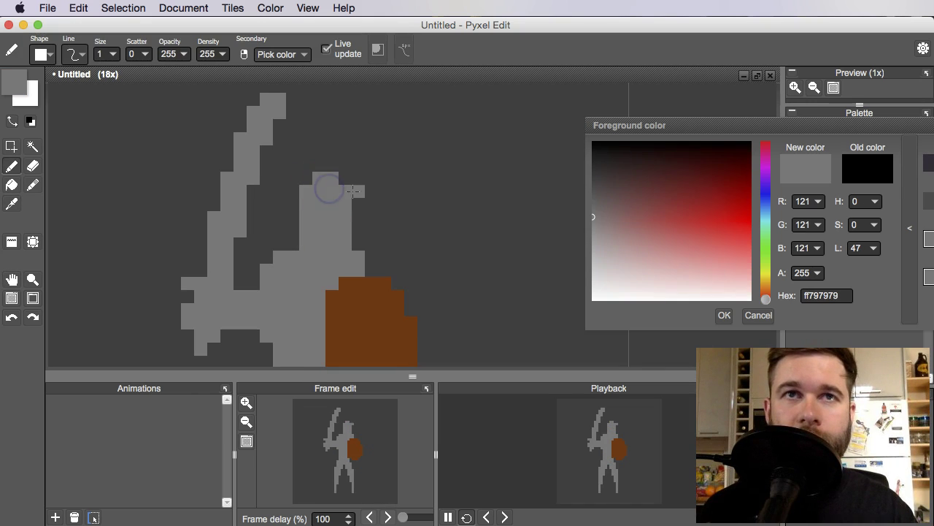
click(357, 165)
click(293, 195)
scroll(333, 163, down, 4)
scroll(350, 167, up, 3)
right_click(318, 243)
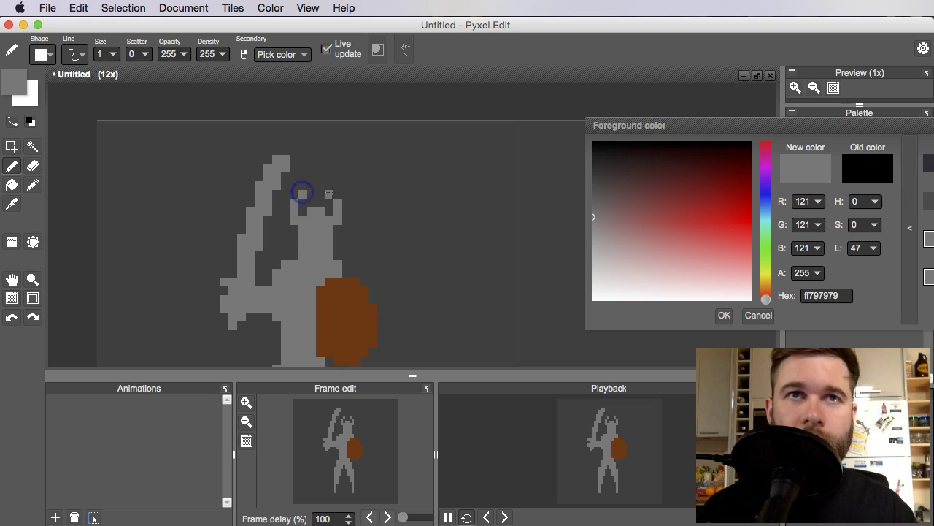
scroll(389, 225, down, 1)
click(398, 258)
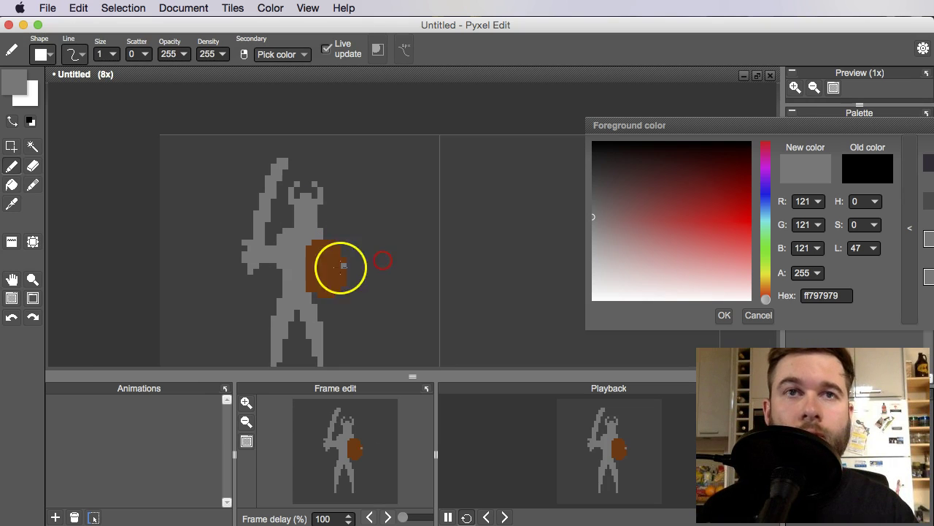
scroll(308, 214, up, 2)
key(super+z)
key(super+z)
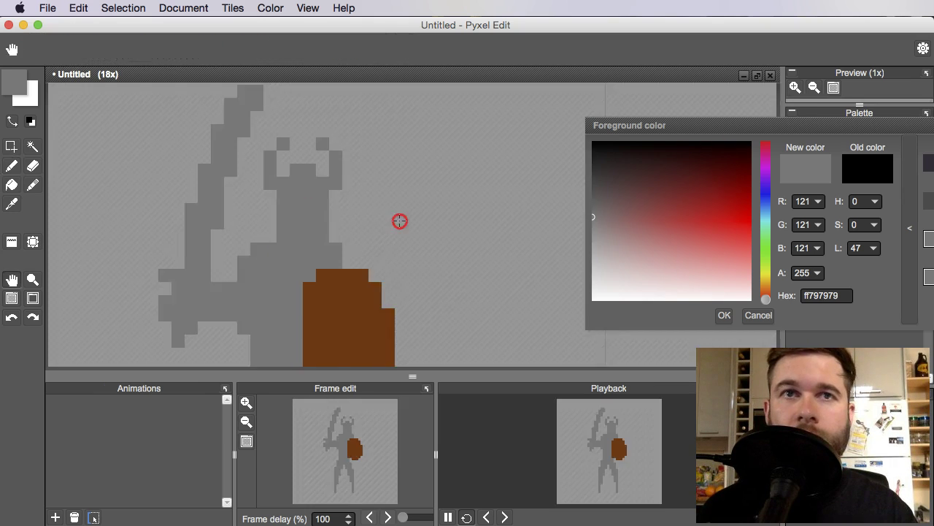
drag(401, 221, 404, 211)
key(super+y)
- Mix a skin tone (ffc89670) and paint the face and throat below the helmet's front with it
right_click(313, 178)
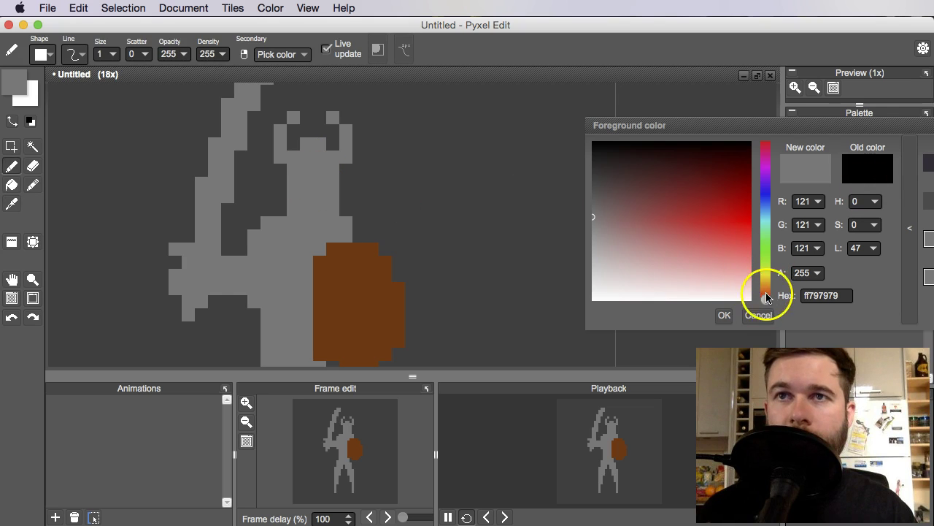
drag(766, 297, 765, 289)
drag(679, 245, 663, 242)
drag(320, 183, 327, 179)
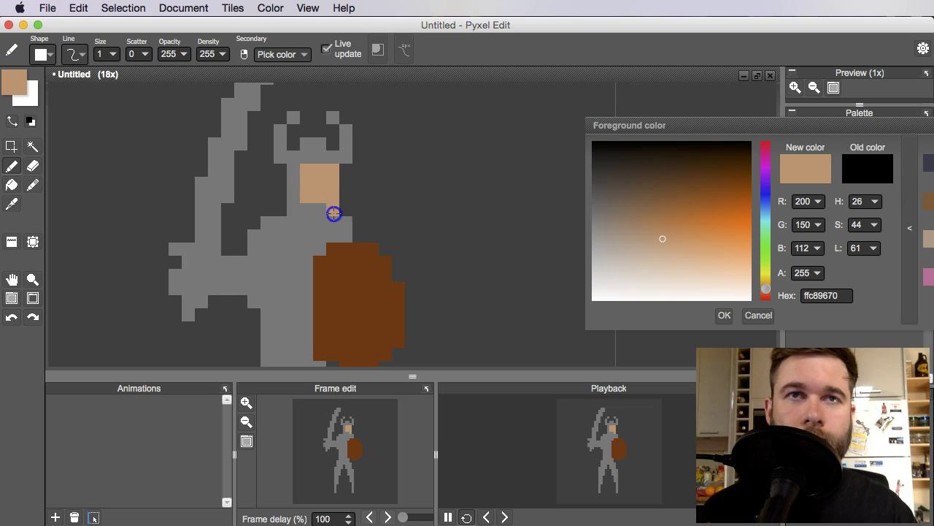
- Paint the sword hand and the bare arm up towards the shoulder in the skin tone
scroll(317, 202, down, 3)
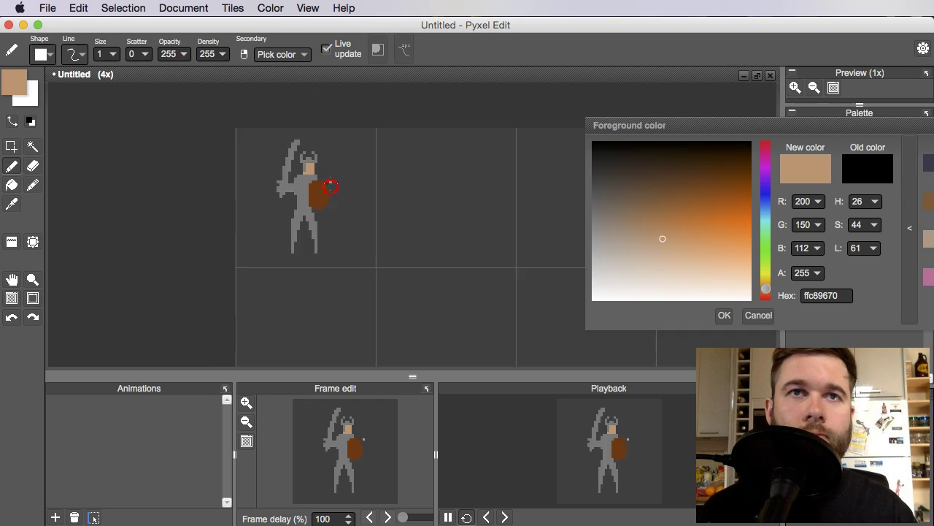
scroll(302, 215, up, 2)
click(269, 173)
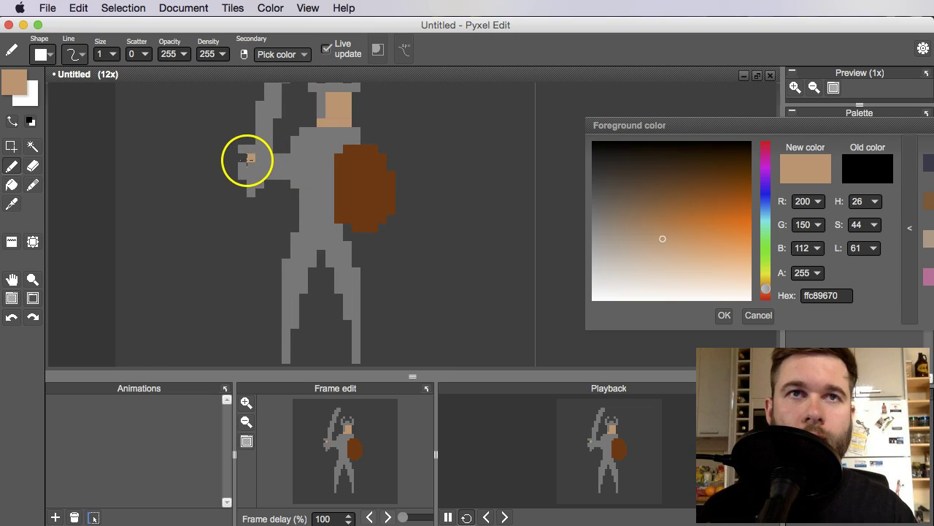
drag(244, 159, 246, 167)
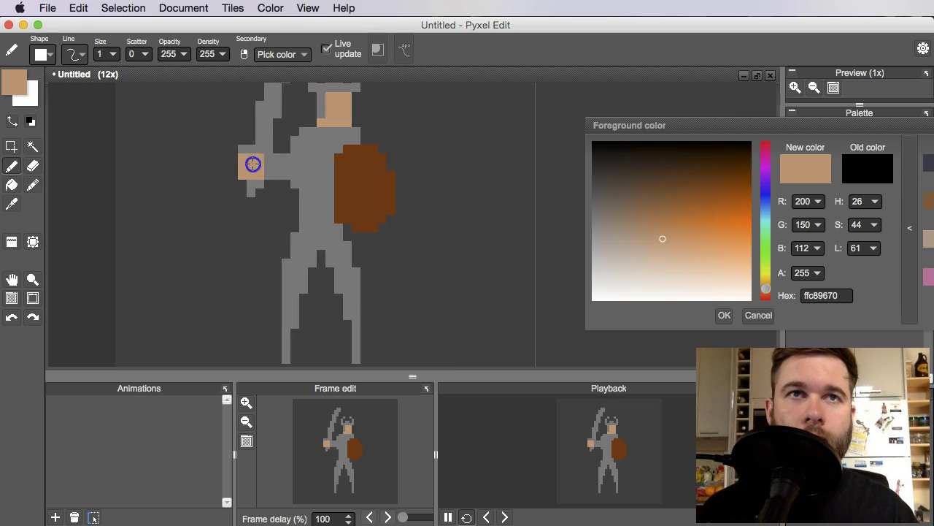
drag(286, 169, 281, 171)
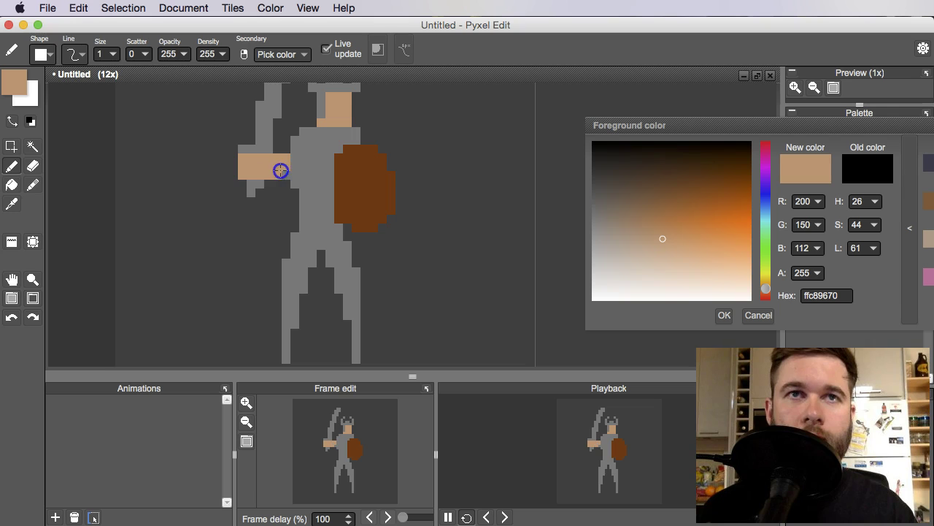
- Paint both thighs down to the knees in the skin tone, keeping the shins grey
scroll(297, 143, down, 3)
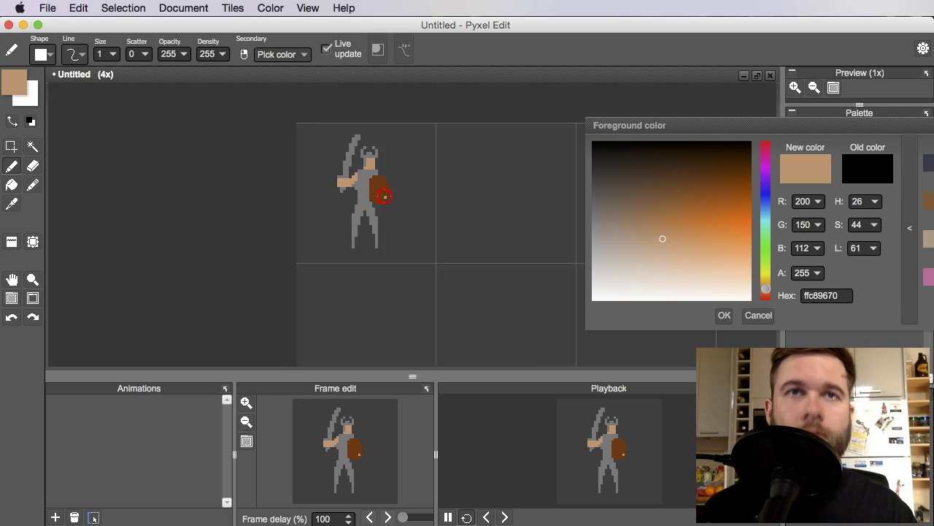
scroll(350, 241, up, 3)
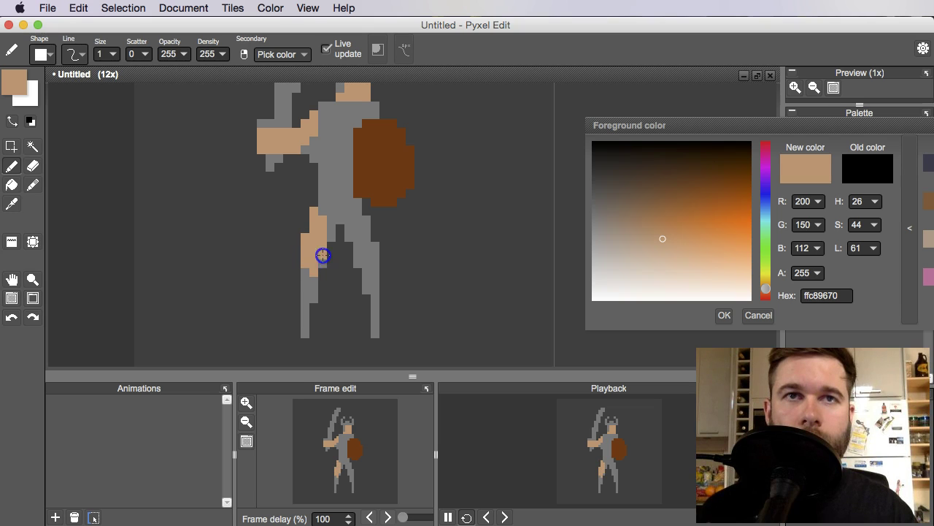
drag(365, 237, 365, 232)
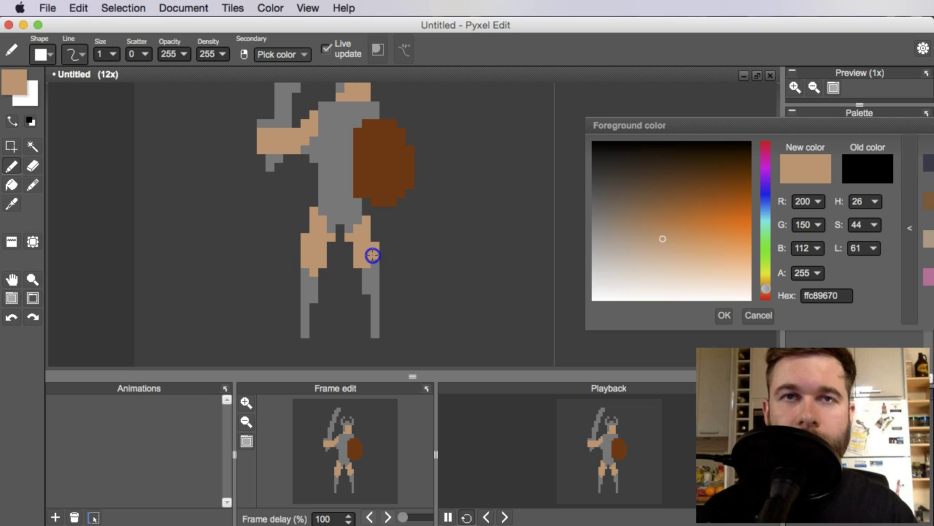
scroll(372, 254, down, 3)
scroll(416, 224, up, 2)
key(space)
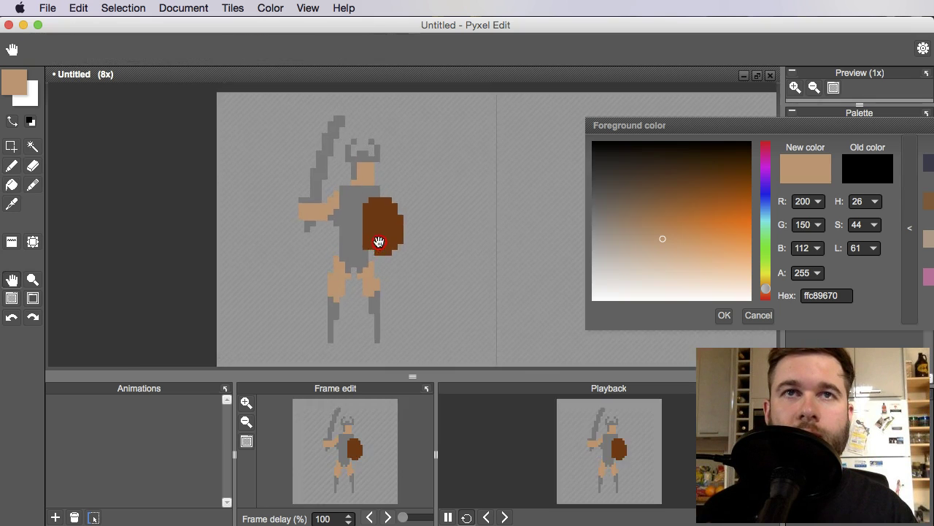
scroll(379, 242, up, 1)
scroll(402, 237, down, 1)
drag(411, 245, 406, 259)
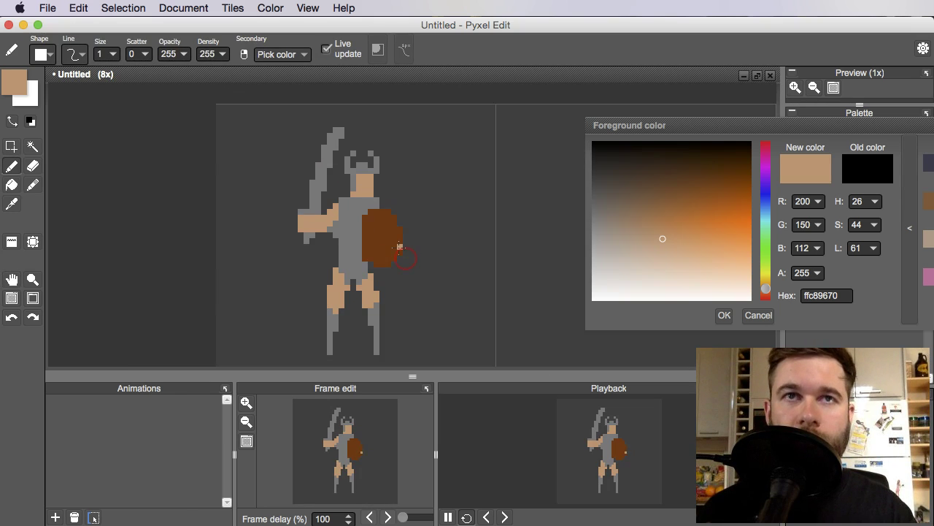
- Pick up the sword's grey and thicken the lower blade along its outer edge, extending the guard over the hand
scroll(338, 233, up, 1)
drag(308, 211, 310, 224)
key(e)
alt+click(299, 210)
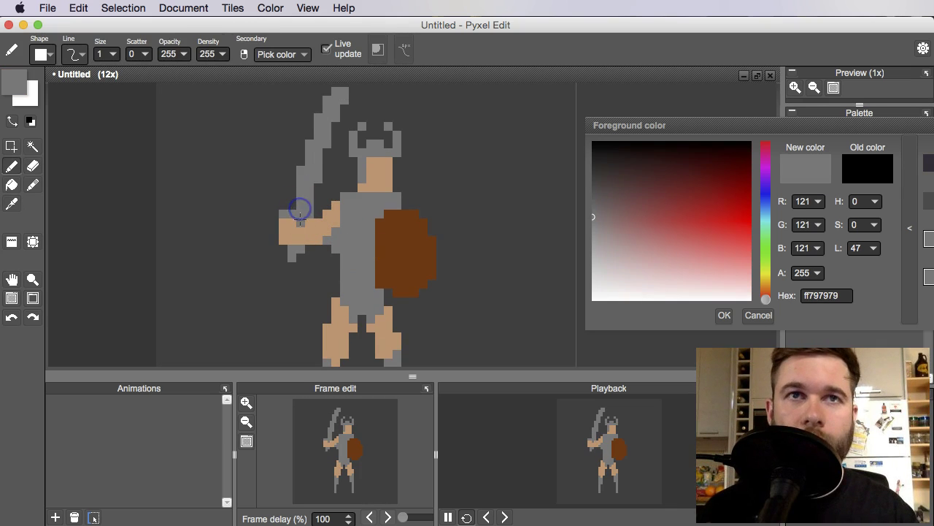
scroll(311, 225, down, 3)
scroll(311, 223, up, 3)
scroll(306, 241, down, 2)
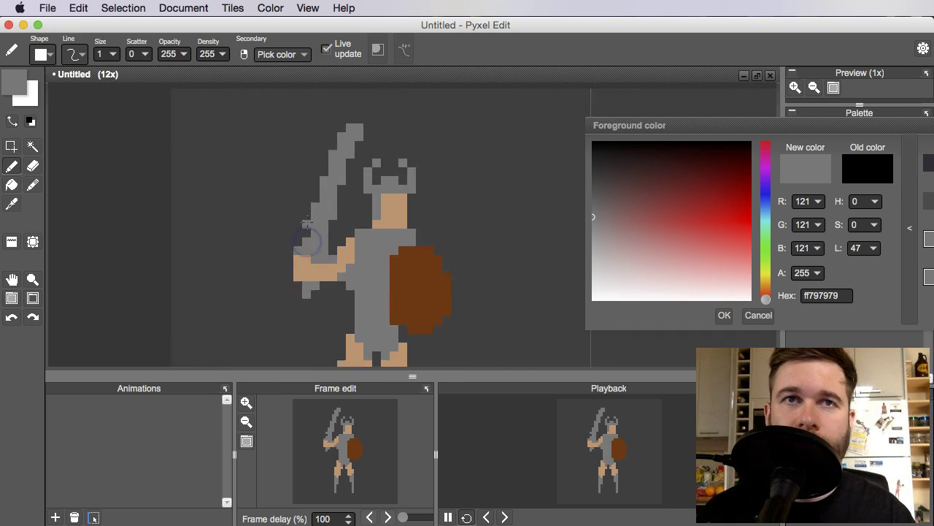
- Erase the inner-edge pixels of the blade just above the hand to open the gap beside the arm
scroll(309, 232, up, 2)
scroll(355, 229, down, 3)
scroll(345, 239, up, 4)
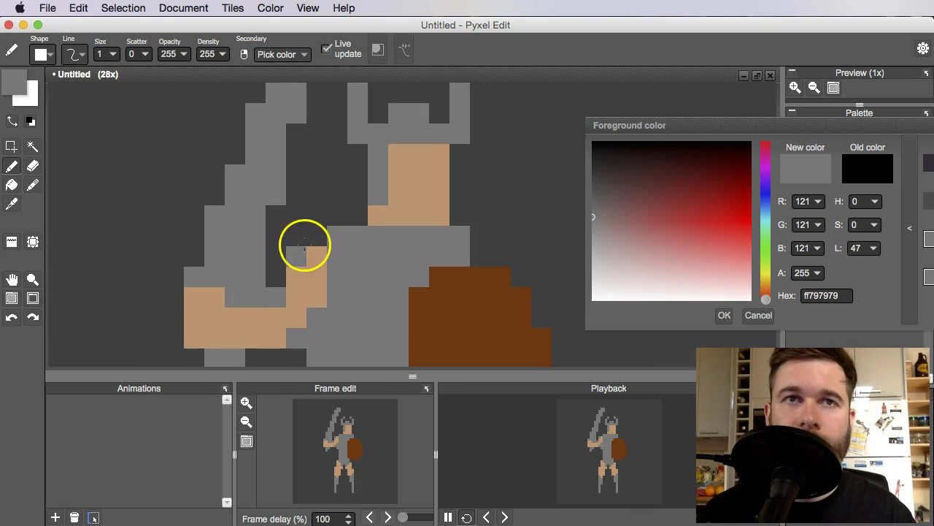
key(e)
click(257, 282)
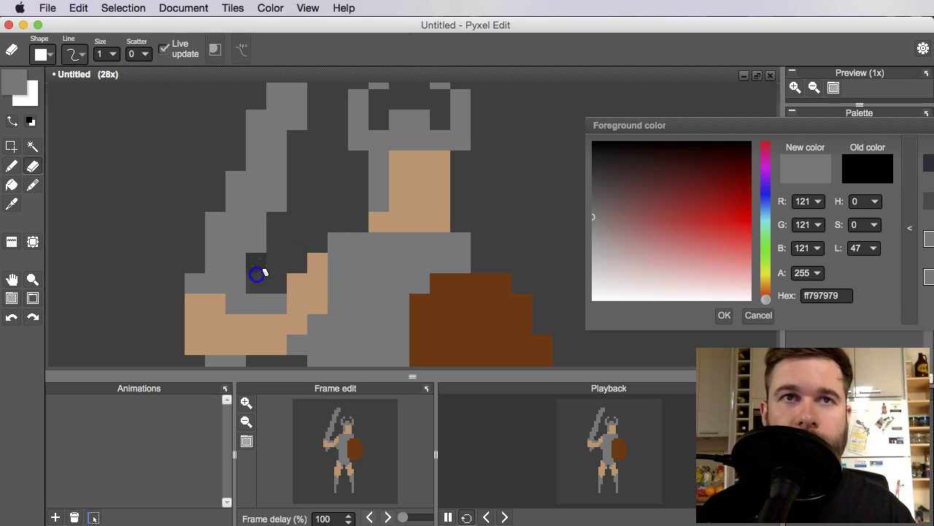
scroll(285, 210, down, 4)
scroll(282, 257, up, 4)
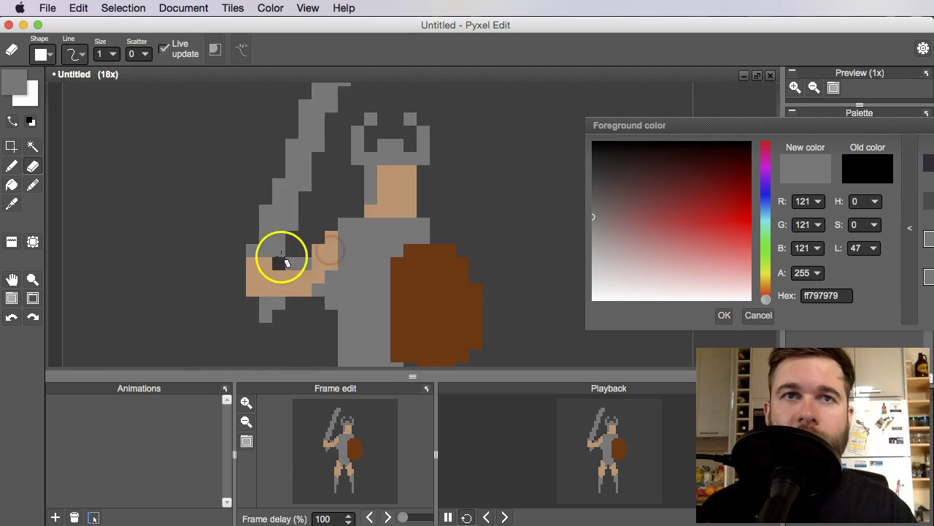
click(320, 261)
scroll(299, 260, down, 4)
scroll(334, 266, up, 2)
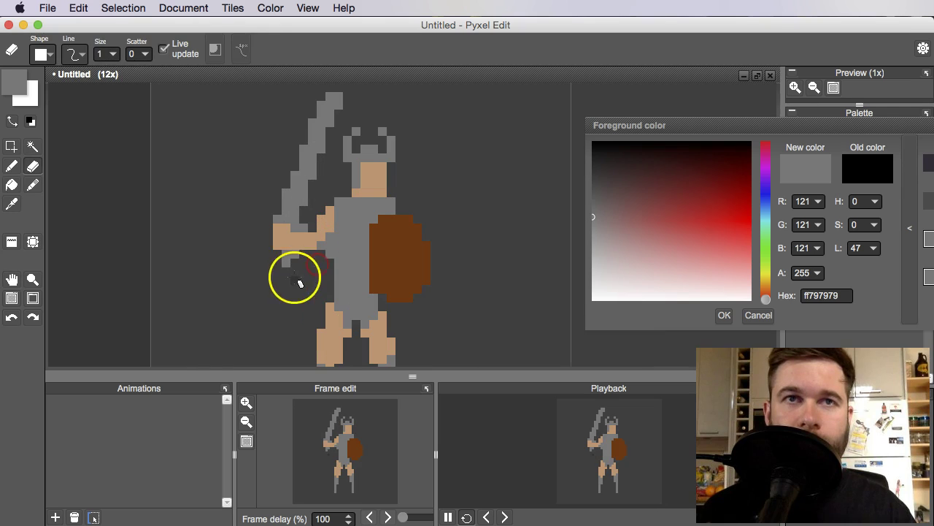
- Redraw the sword's pommel below the hand in grey, shifted outward to line up with the slanted blade
right_click(287, 264)
drag(296, 269, 314, 278)
key(super+z)
key(b)
right_click(304, 264)
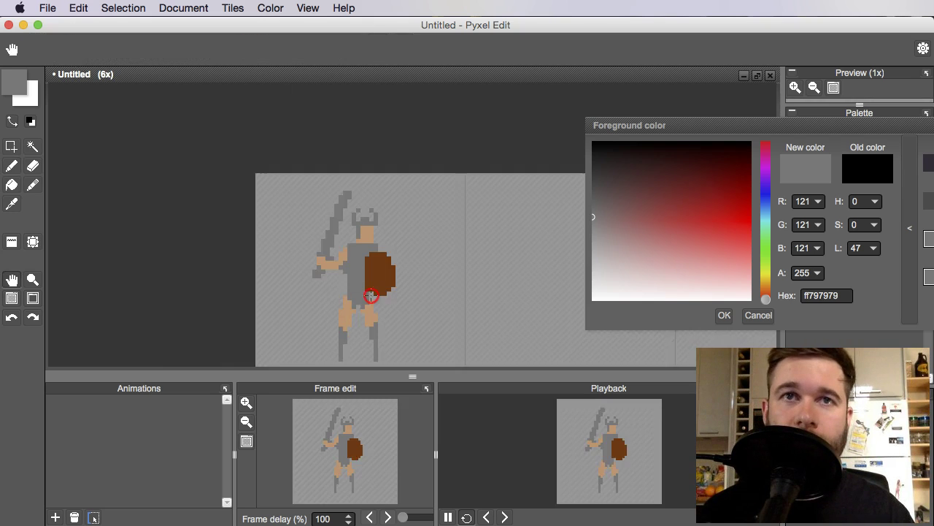
- Erase the outer pixels of the sword's pommel so only a narrow stub remains below the hand
scroll(321, 286, up, 1)
right_click(327, 292)
key(e)
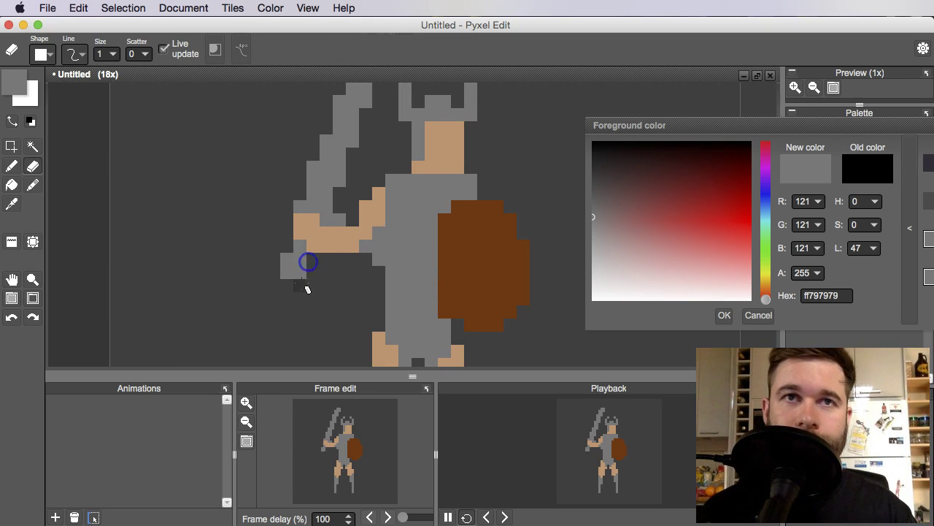
key(super+z)
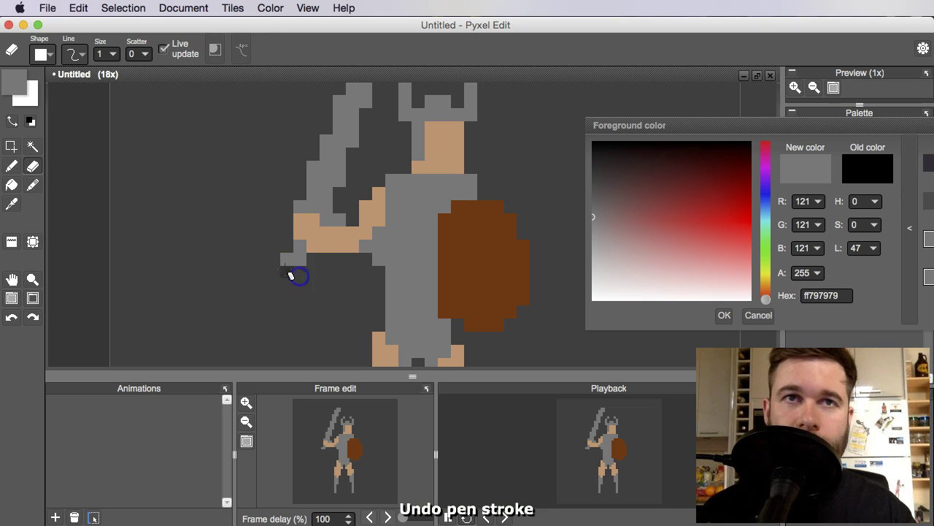
scroll(334, 266, down, 2)
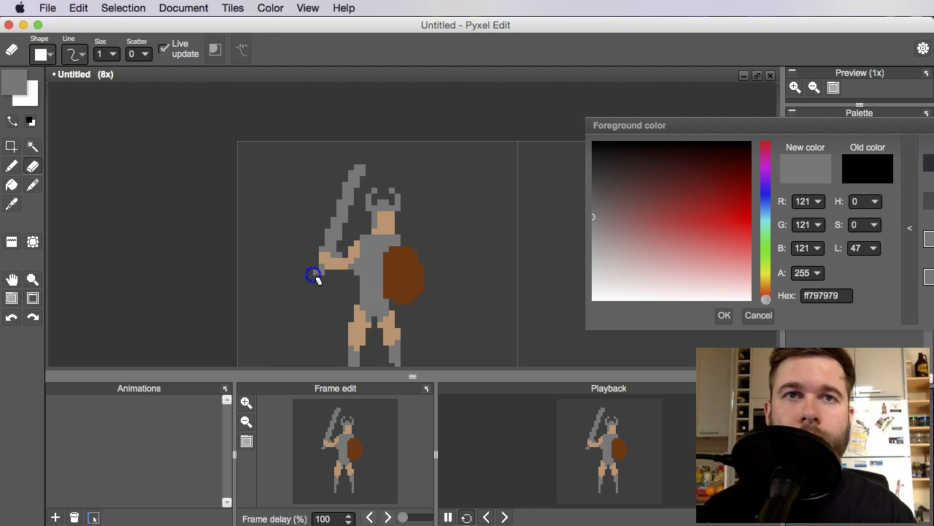
scroll(319, 292, up, 2)
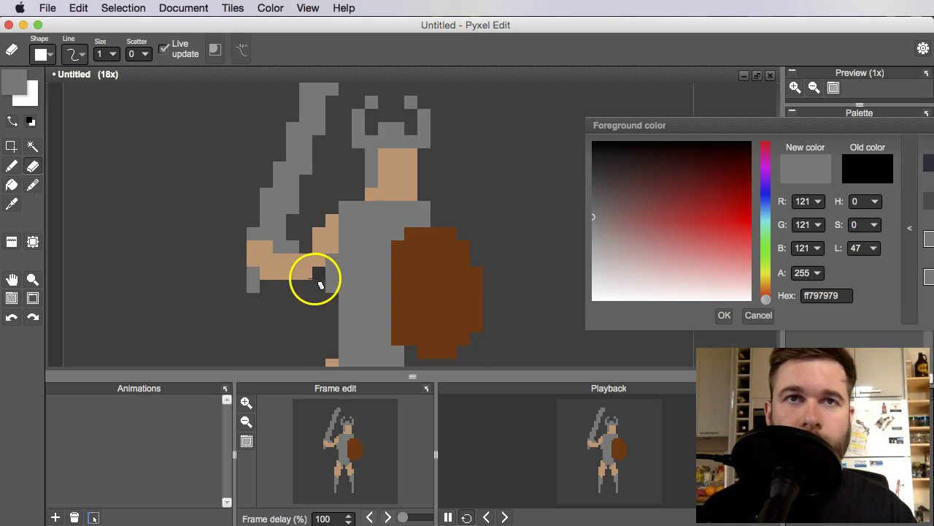
- Fill the gap at the crotch with pencil pixels so the lower torso joins both thighs
key(b)
scroll(401, 248, down, 2)
scroll(401, 246, up, 1)
drag(394, 243, 355, 240)
right_click(373, 227)
right_click(341, 246)
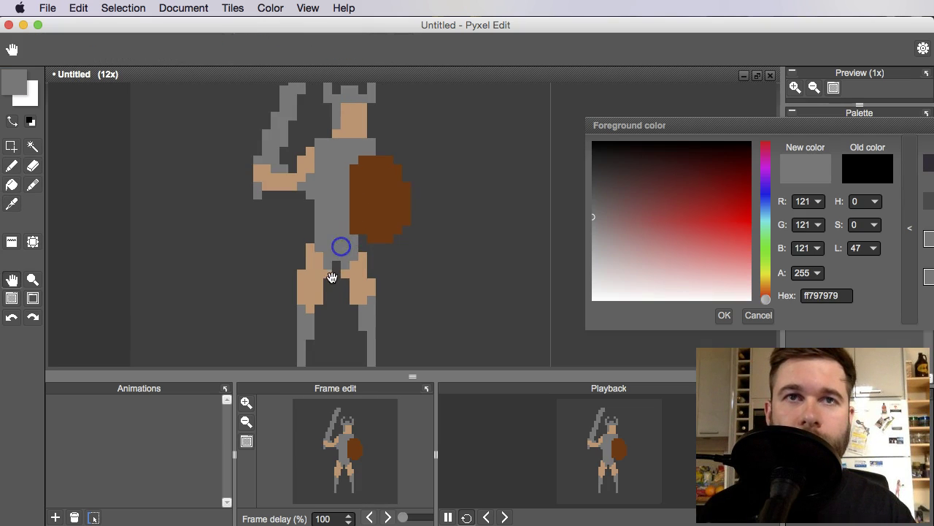
click(365, 282)
right_click(348, 246)
right_click(335, 268)
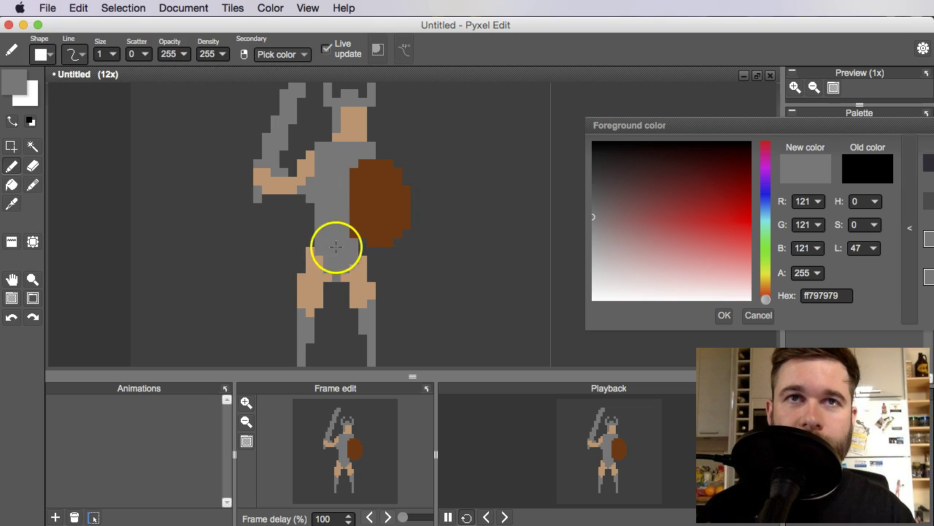
- Pick up the shield's brown and paint a short skirt across the hips and upper thighs
key(i)
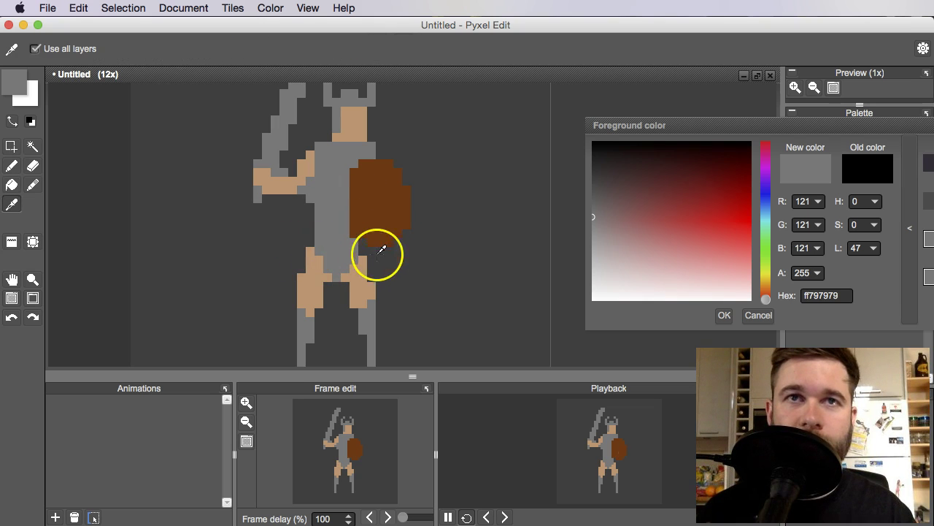
click(364, 215)
key(b)
click(319, 241)
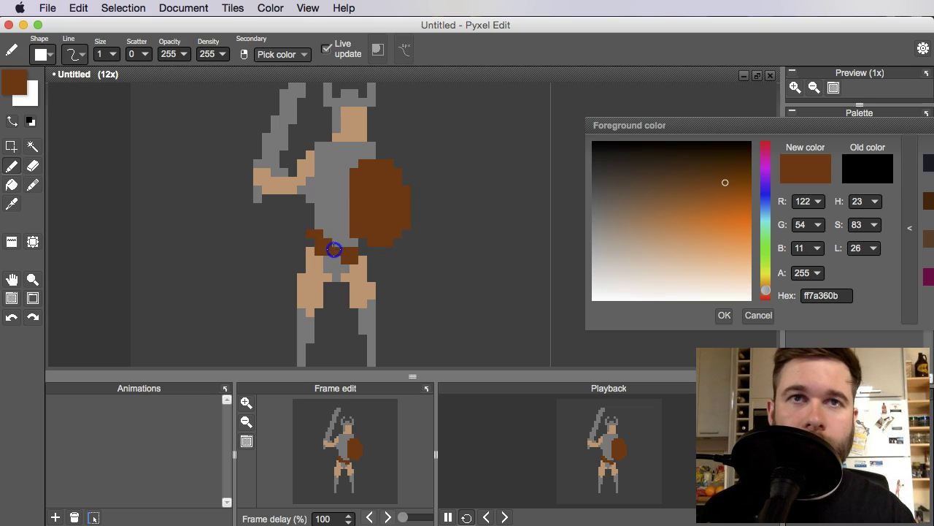
key(super+z)
drag(310, 259, 304, 270)
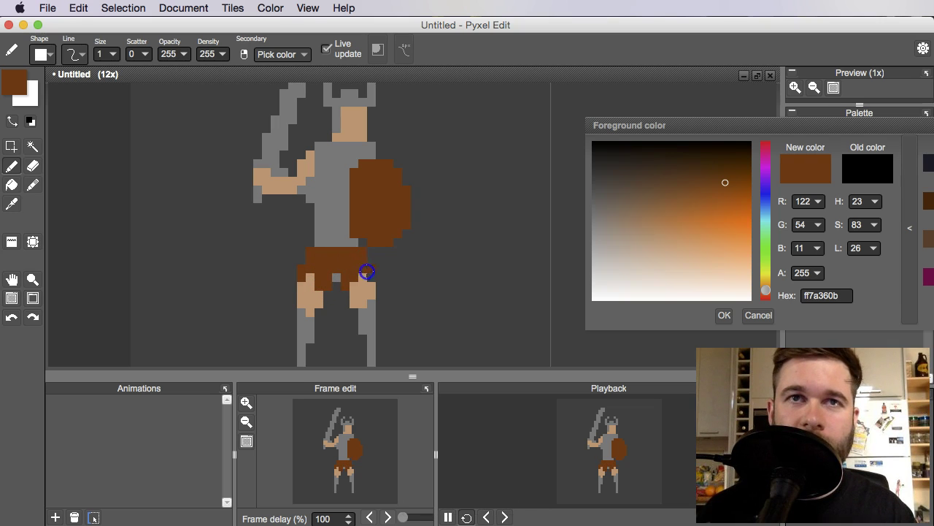
- Finish the brown skirt along its outer hem and cover the remaining grey between the thighs
key(super+z)
key(super+z)
click(372, 280)
right_click(320, 290)
click(338, 277)
right_click(325, 281)
click(338, 286)
right_click(344, 283)
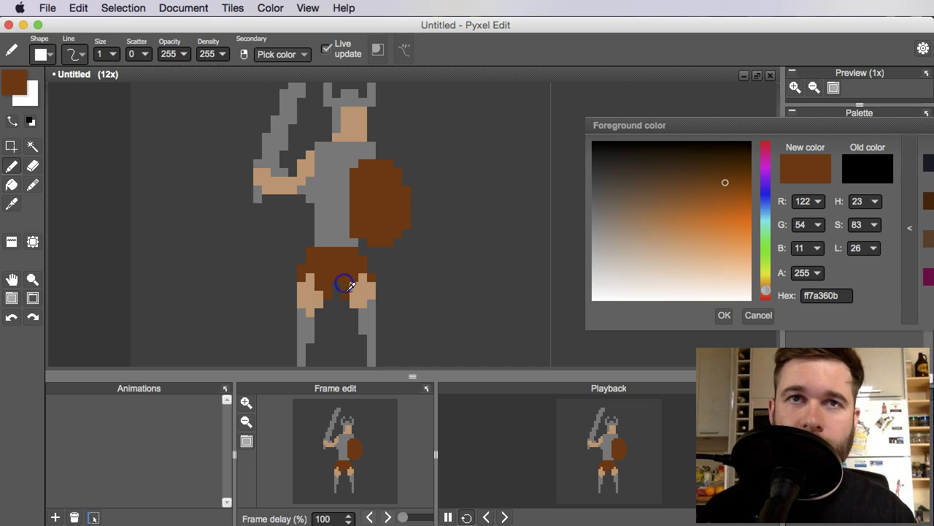
- Examine the figure's proportions and the new skirt at several zoom levels
scroll(362, 278, down, 2)
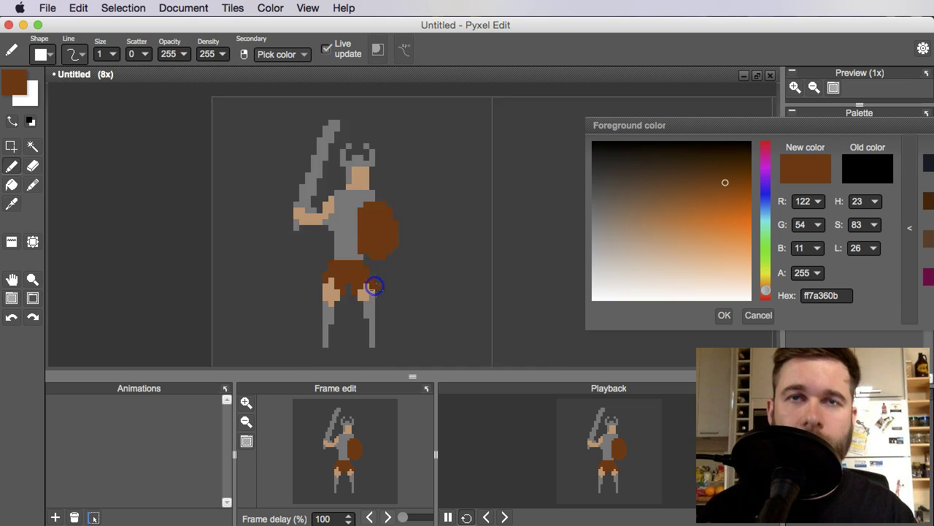
scroll(387, 284, up, 1)
scroll(362, 291, up, 2)
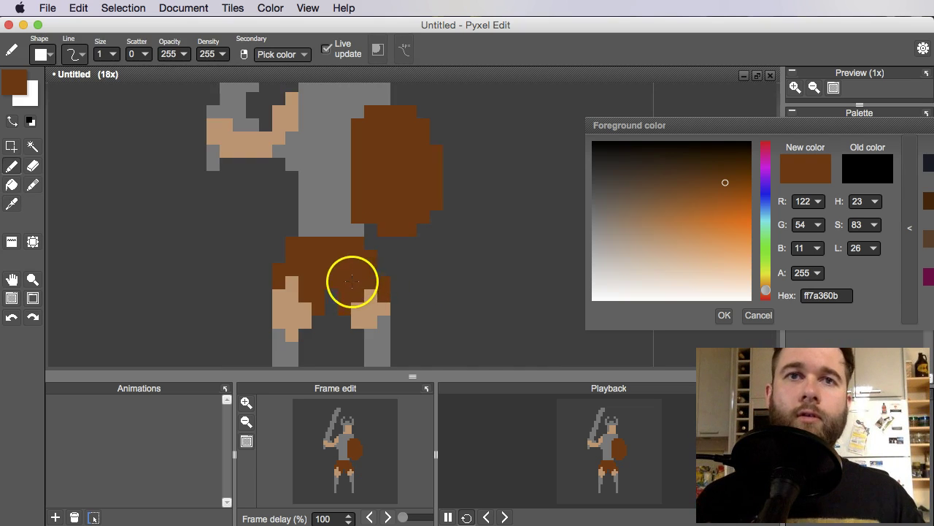
scroll(329, 292, down, 3)
scroll(359, 285, up, 1)
scroll(367, 280, up, 1)
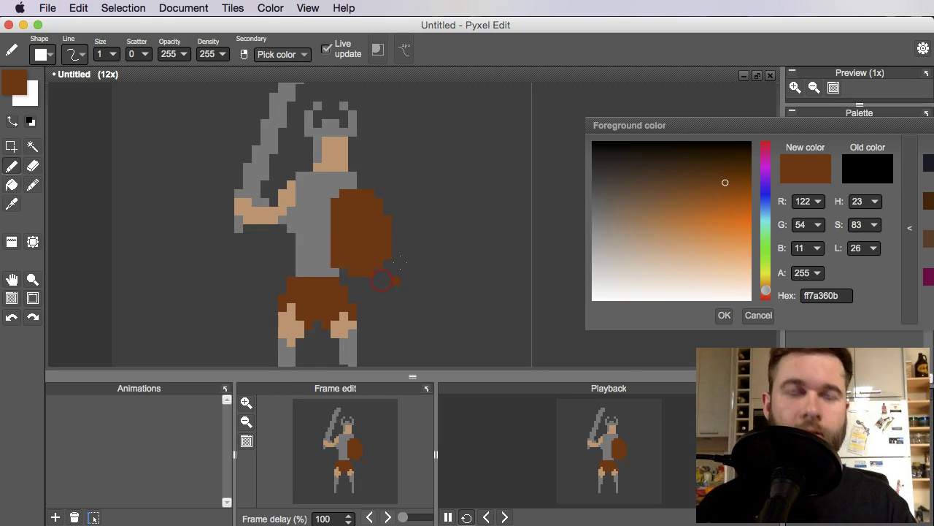
scroll(401, 239, down, 2)
scroll(402, 240, up, 2)
click(392, 250)
click(373, 229)
click(380, 240)
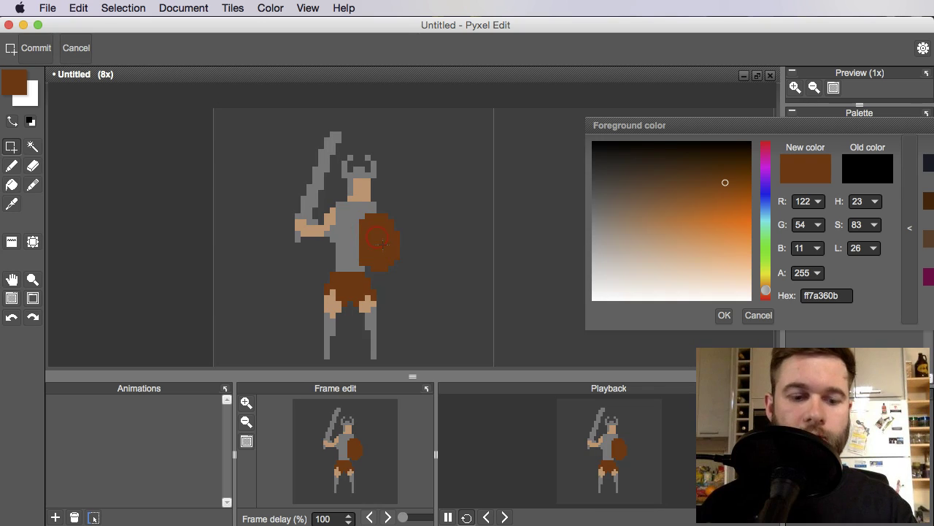
- Select the upper body down to the waist, including sword and shield, and move it about two pixels down and one pixel towards the sword side
drag(271, 136, 442, 271)
click(440, 296)
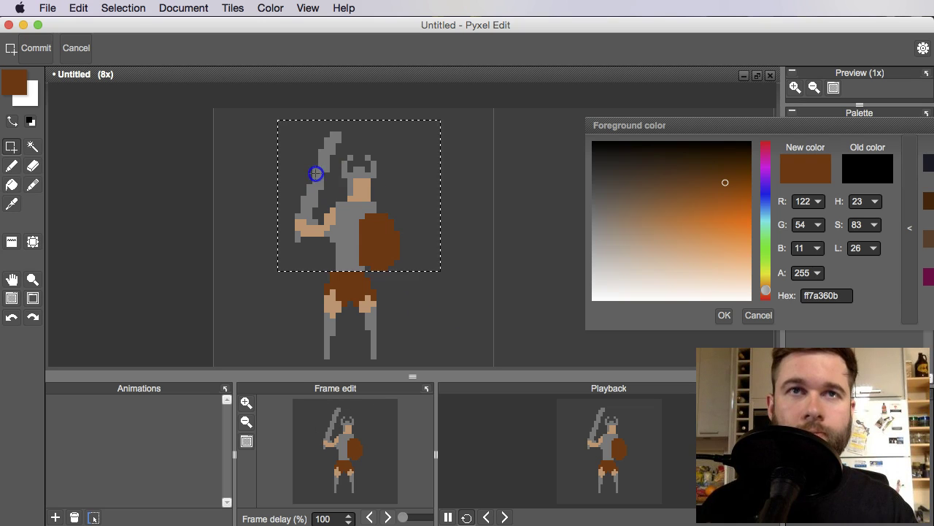
drag(272, 120, 447, 249)
click(409, 271)
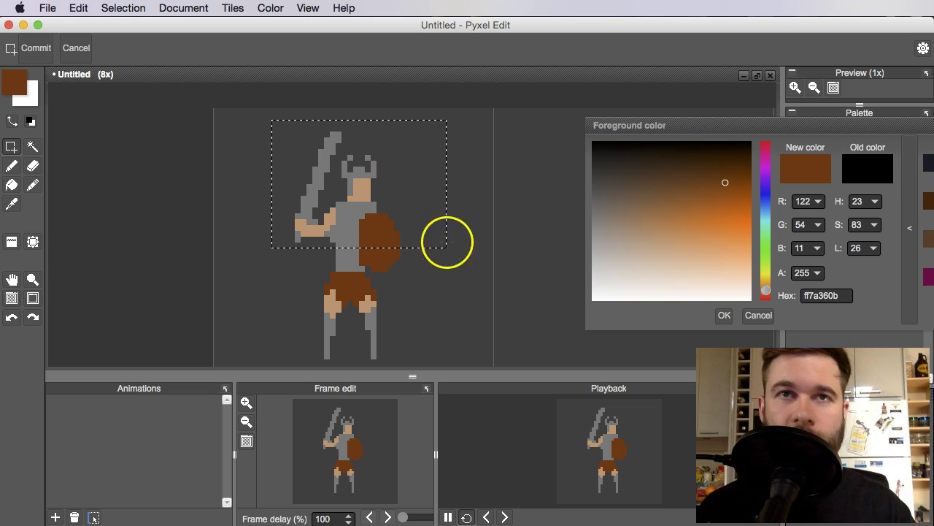
drag(424, 272, 361, 264)
drag(408, 194, 402, 208)
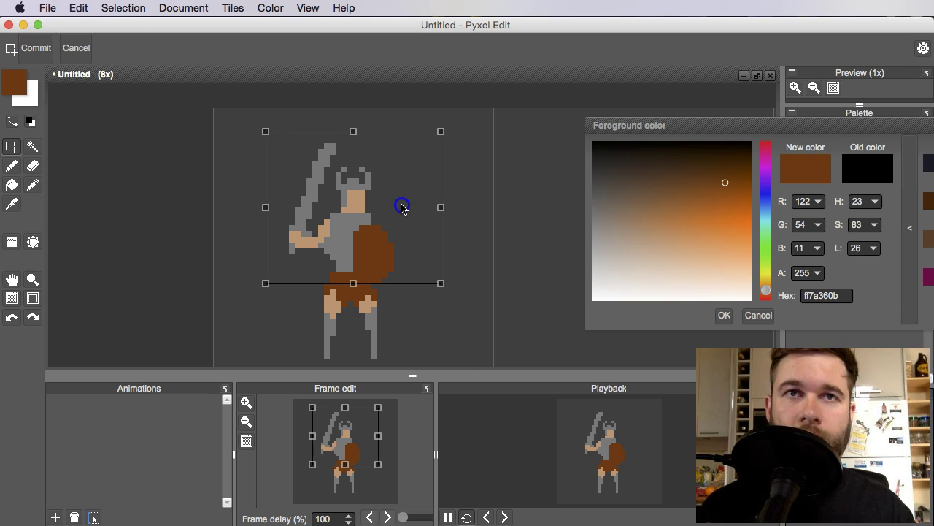
scroll(434, 235, down, 2)
click(434, 300)
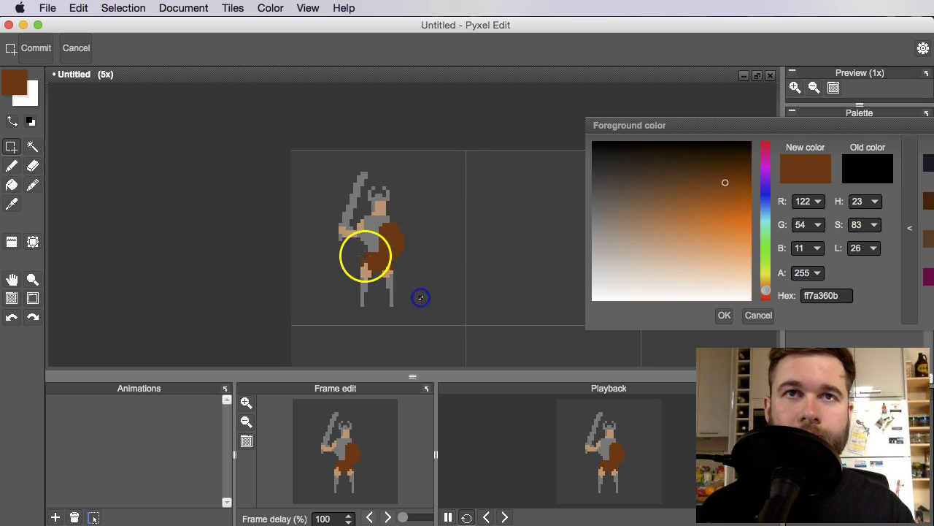
- Select the whole tile and move the figure up by about one pixel
scroll(365, 256, up, 1)
key(super+a)
drag(368, 257, 371, 253)
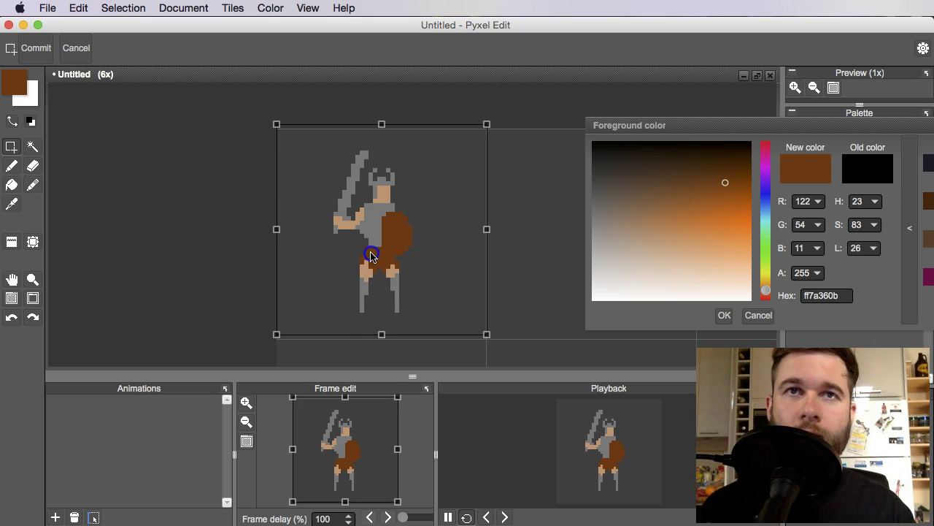
click(492, 256)
scroll(396, 313, up, 2)
scroll(354, 293, down, 2)
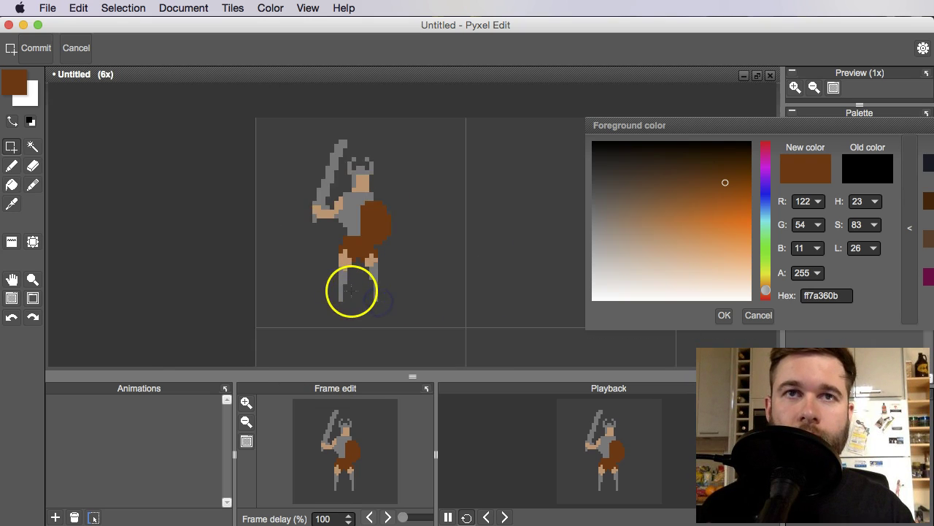
- Select each lower leg separately and shift it about one pixel outward to widen the stance
scroll(351, 290, up, 2)
drag(350, 313, 295, 235)
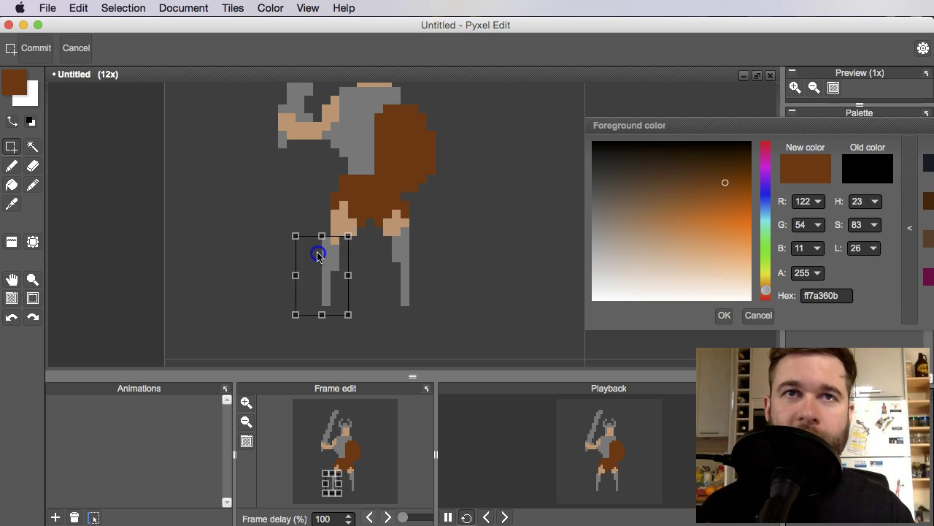
click(406, 276)
scroll(417, 281, down, 3)
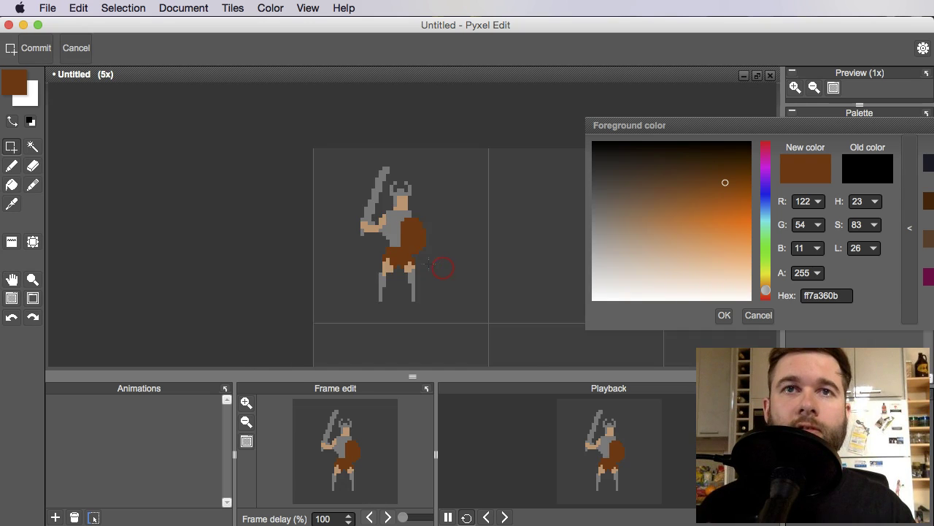
scroll(430, 286, up, 2)
drag(431, 329, 378, 259)
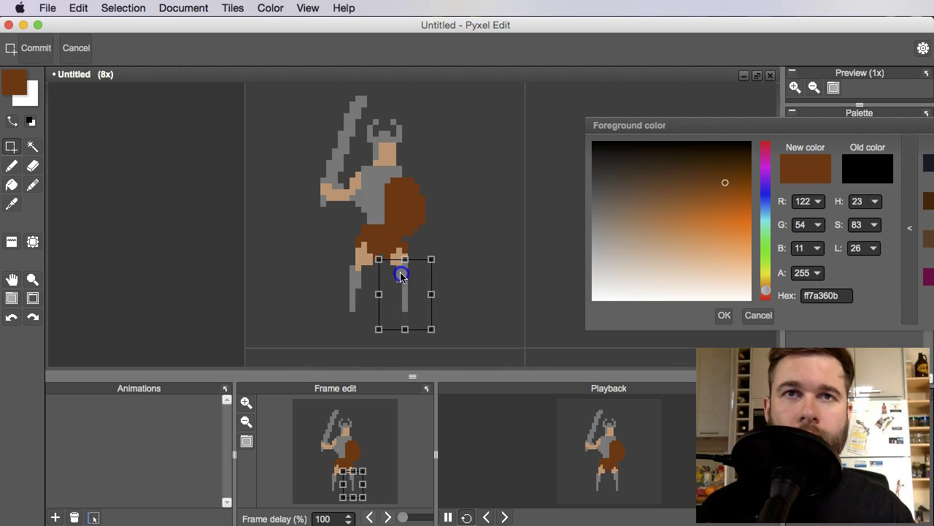
click(499, 256)
scroll(441, 222, down, 2)
- Set the foreground colour to light grey (d5d1d1) and paint a rim around the edge of the shield
scroll(438, 235, up, 4)
key(b)
alt+click(348, 198)
mouse_move(624, 225)
mouse_down()
mouse_move(631, 240)
mouse_move(598, 272)
mouse_up()
click(486, 257)
key(super+z)
mouse_move(370, 209)
mouse_down()
mouse_move(403, 211)
mouse_move(398, 202)
mouse_move(365, 221)
mouse_up()
key(super+z)
click(355, 233)
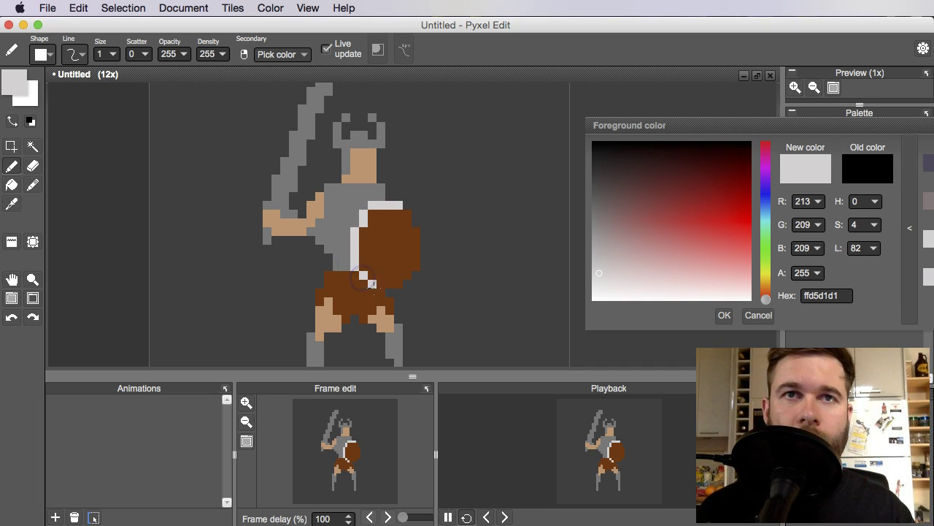
drag(405, 276, 414, 266)
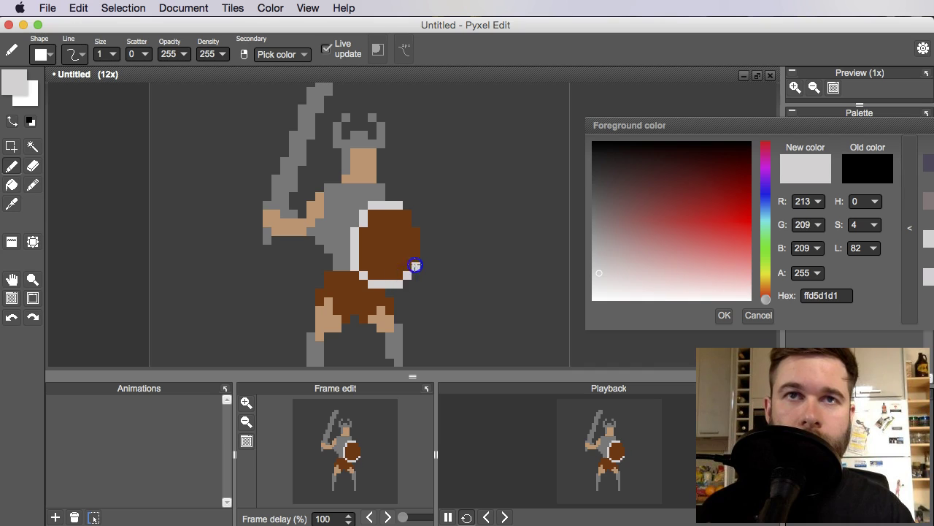
scroll(441, 229, down, 2)
scroll(417, 260, up, 2)
- Pick up the shield's brown and repaint both helmet horns with it
scroll(382, 204, up, 1)
key(alt)
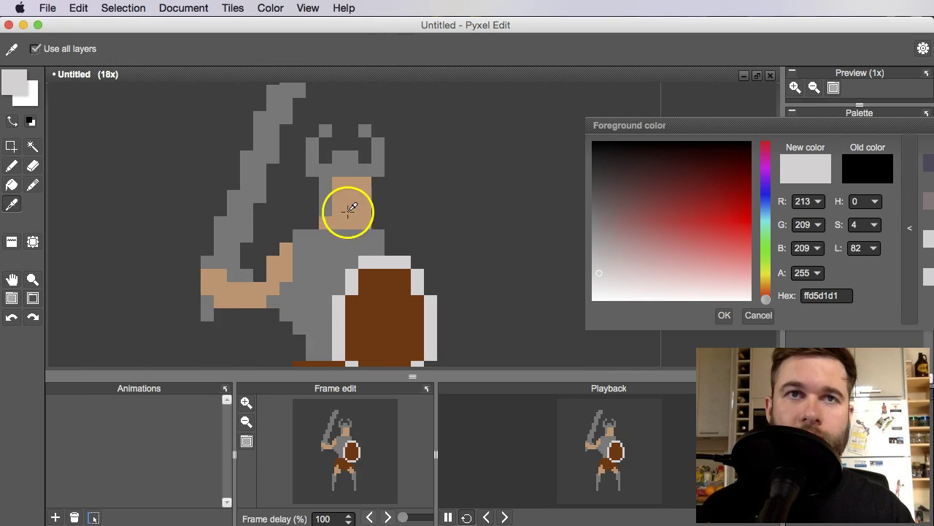
scroll(347, 212, down, 3)
click(327, 212)
scroll(356, 204, up, 1)
scroll(350, 206, up, 1)
click(386, 261)
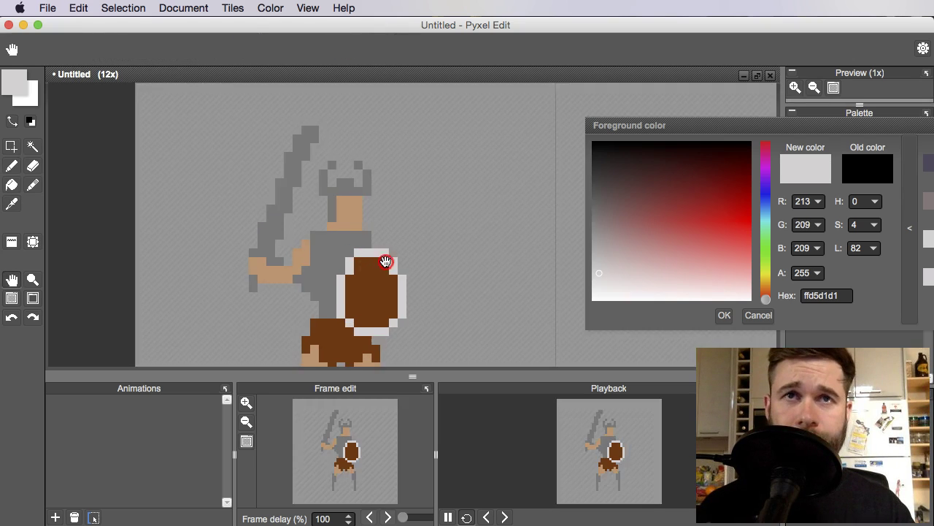
alt+click(376, 282)
click(329, 184)
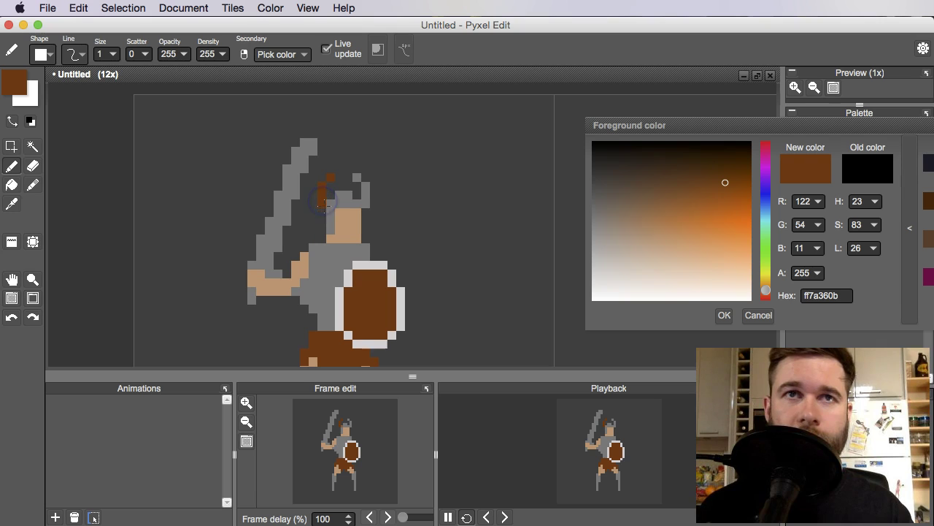
click(359, 178)
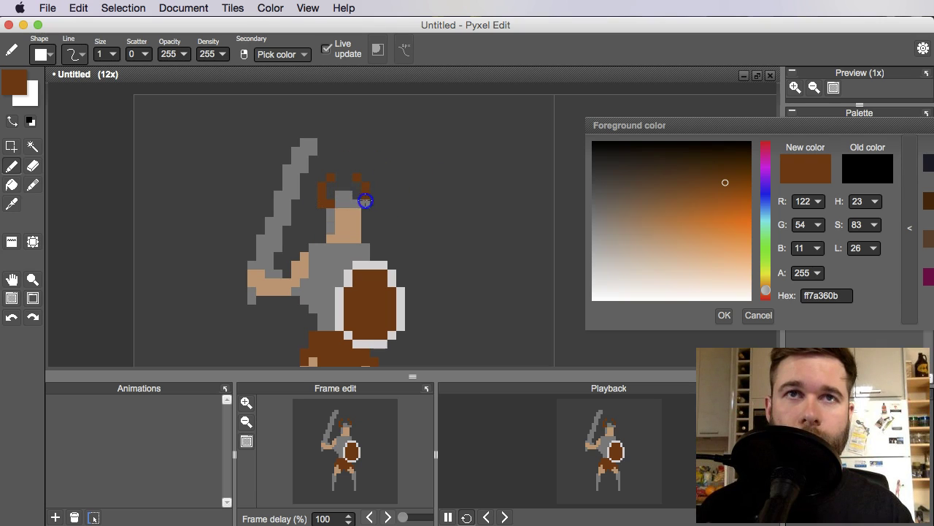
- Pick up the helmet's grey and extend the helmet by one pixel over the brow on the sword side
scroll(365, 201, down, 1)
scroll(314, 194, up, 3)
alt+click(303, 191)
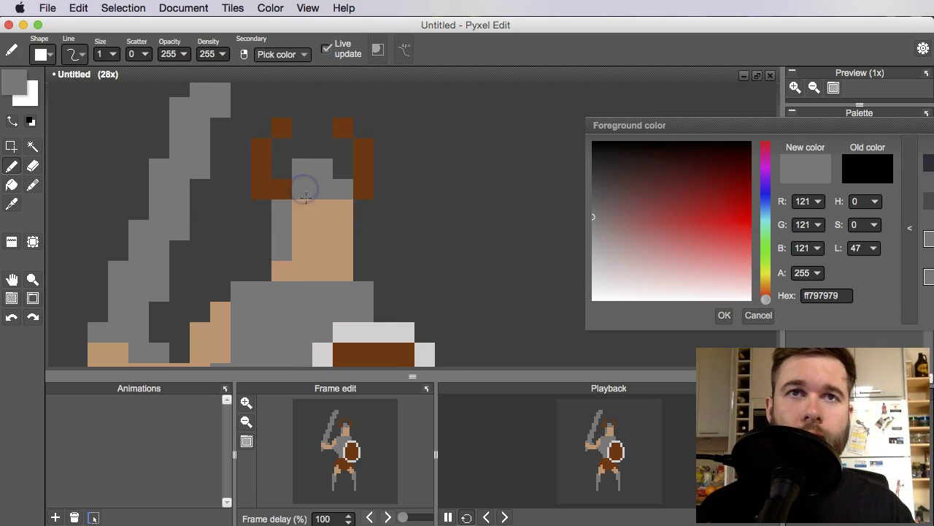
scroll(376, 225, down, 3)
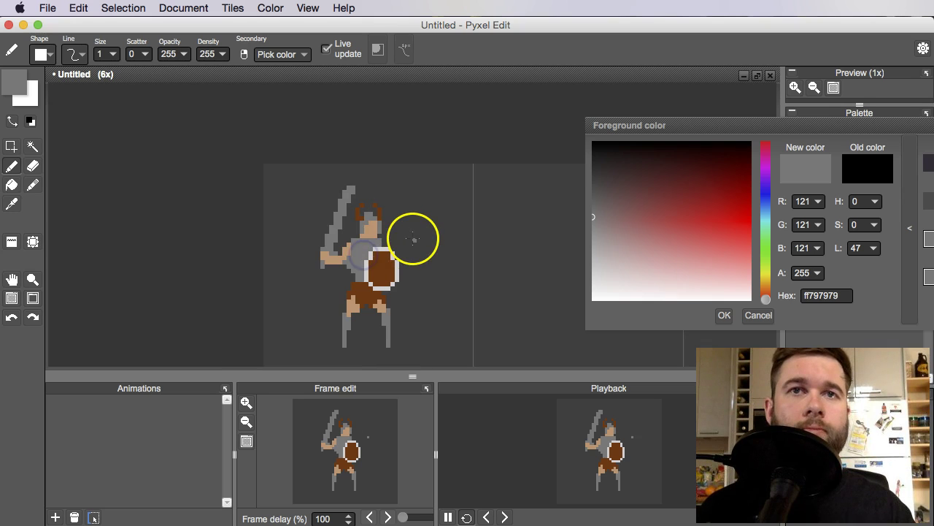
key(ctrl+z)
- Darken the picked skin tone to dark brown (442610) and paint two one-pixel eyes on the face
scroll(382, 230, up, 3)
alt+click(323, 193)
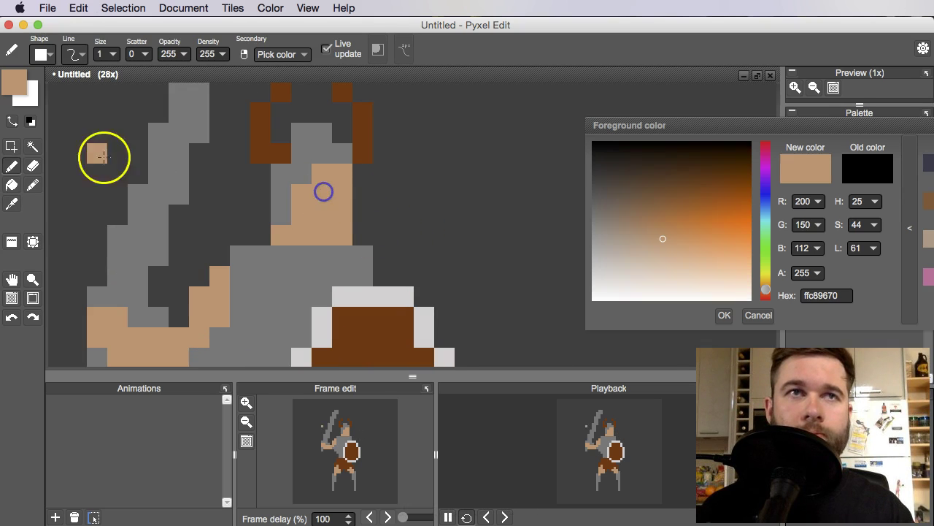
drag(672, 225, 693, 167)
click(311, 192)
click(342, 195)
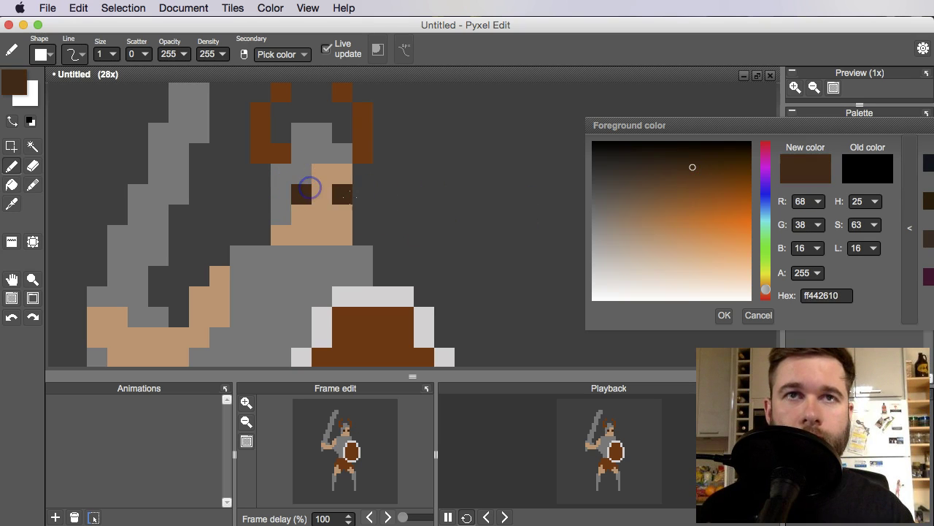
- Pick up the skin tone and paint over the grey brow pixel above the eye
scroll(321, 194, down, 3)
scroll(365, 202, up, 3)
alt+click(369, 213)
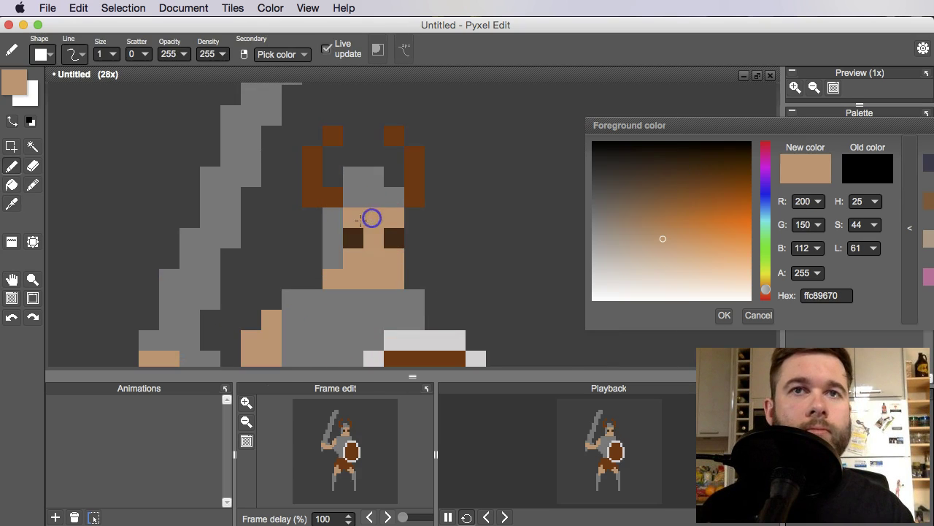
scroll(371, 214, down, 3)
- Undo the last pencil stroke and erase the outermost top pixels of the shoulders to round them off
scroll(396, 209, up, 3)
click(317, 197)
mouse_move(317, 197)
mouse_down()
mouse_move(371, 192)
mouse_move(363, 209)
mouse_up()
double_click(354, 205)
key(super+z)
key(e)
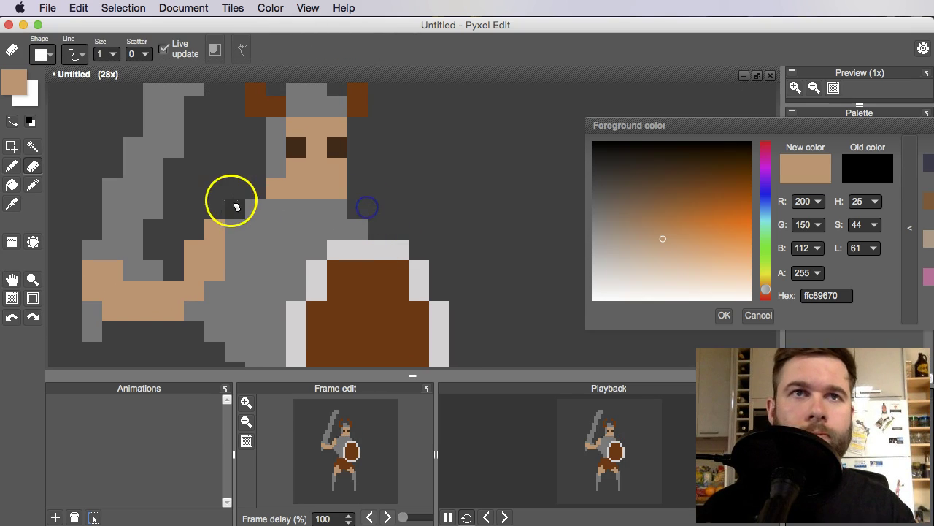
- Erase the top pixel of the sword arm beside the shoulder
scroll(375, 202, down, 3)
scroll(328, 183, up, 2)
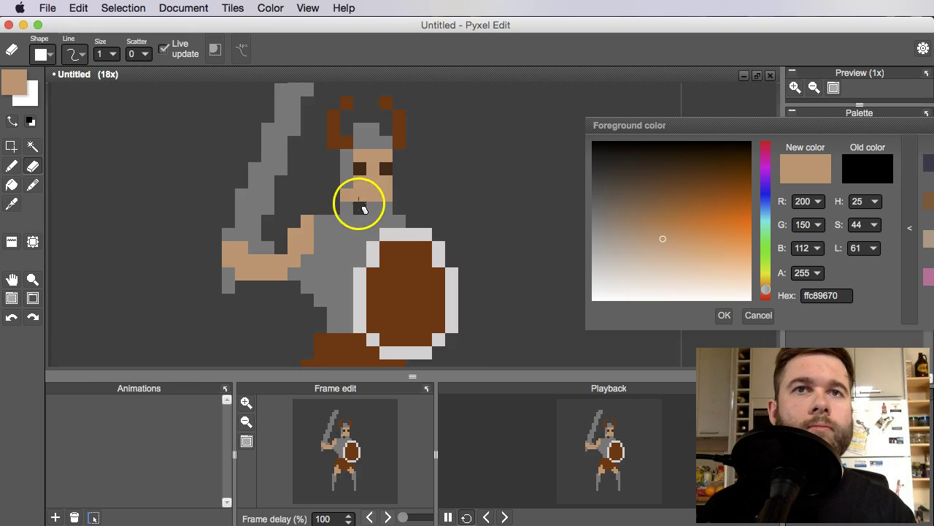
click(300, 206)
scroll(304, 204, down, 3)
scroll(324, 202, up, 3)
- Pick up the skin tone, lengthen the face downward by one pixel row and paint a two-pixel-wide neck below it
key(space)
mouse_move(351, 208)
mouse_down()
mouse_move(334, 213)
mouse_move(331, 197)
mouse_up()
alt+click(315, 177)
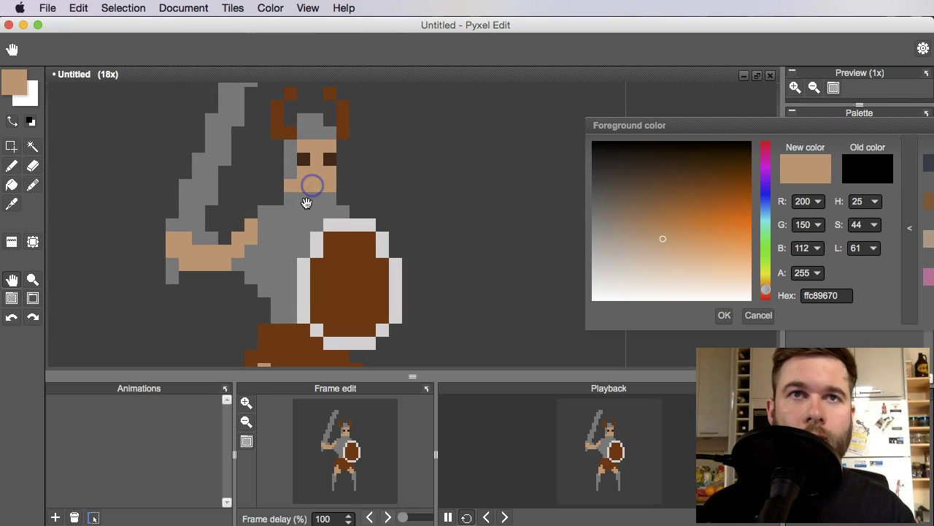
click(303, 200)
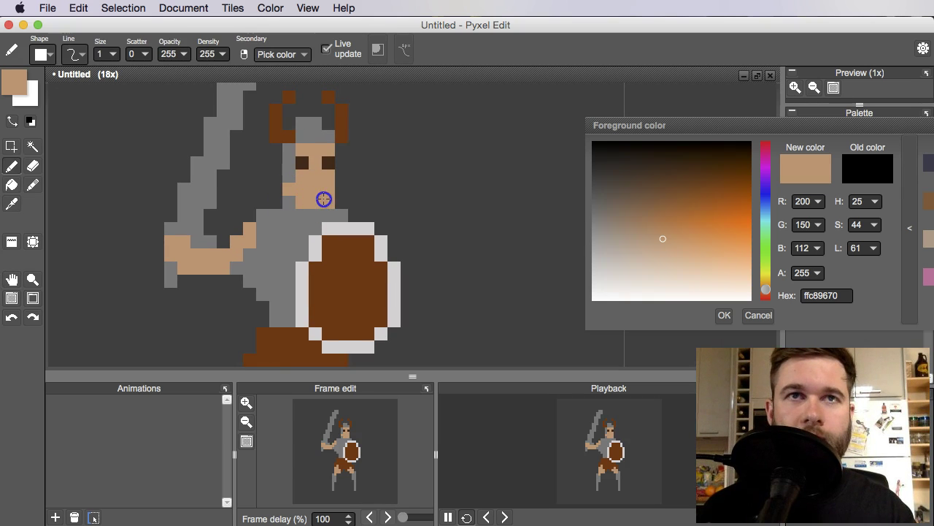
scroll(321, 197, down, 3)
scroll(256, 191, up, 3)
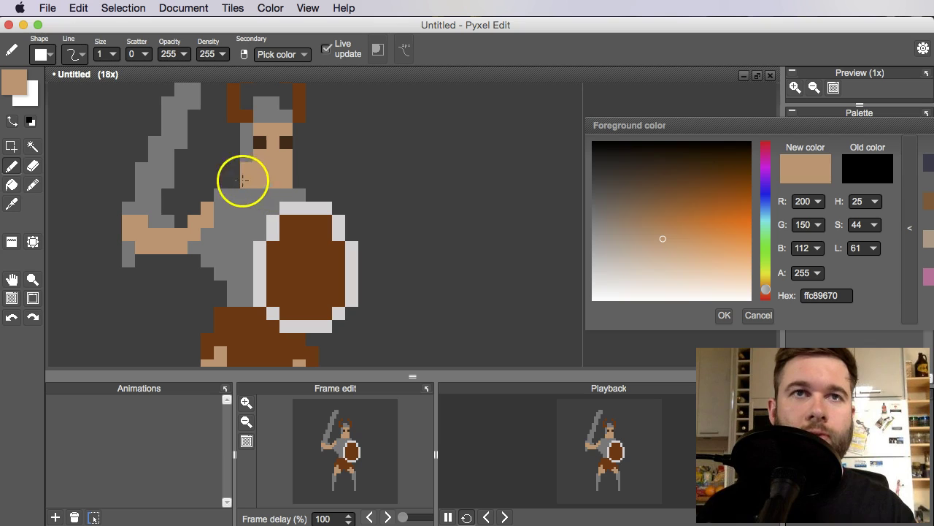
scroll(285, 194, down, 3)
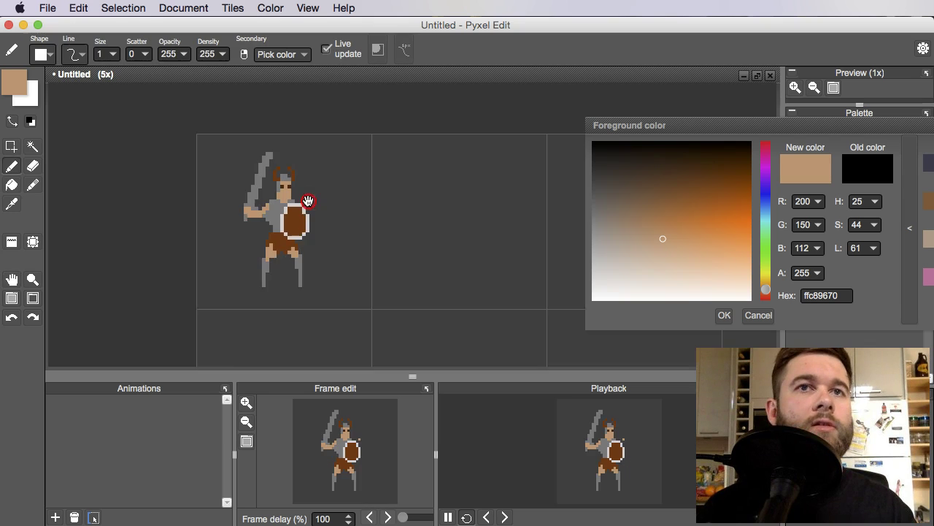
scroll(307, 206, up, 3)
scroll(285, 215, down, 2)
scroll(281, 194, up, 2)
scroll(281, 194, down, 2)
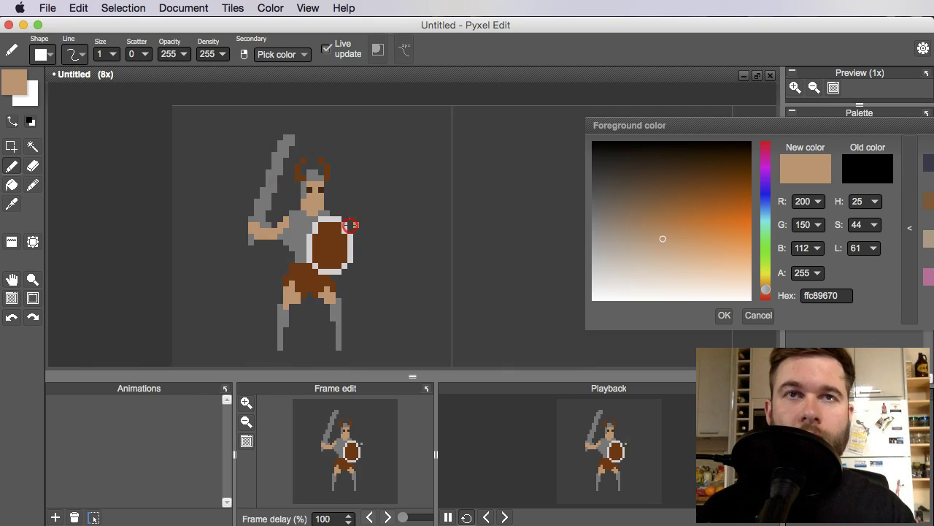
scroll(303, 208, up, 2)
key(alt)
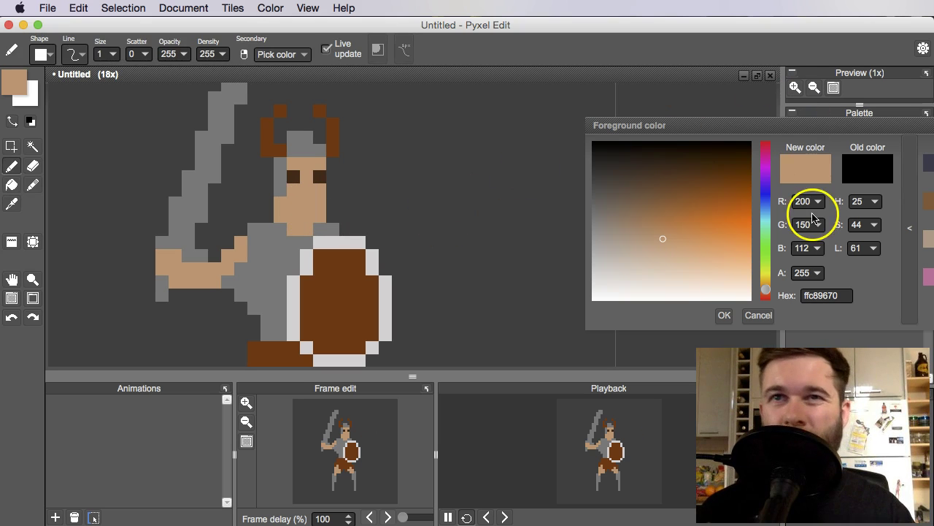
- Mix a strong orange-red (e6430c) and paint a beard over the lower half of the face
drag(765, 291, 766, 298)
drag(671, 245, 711, 219)
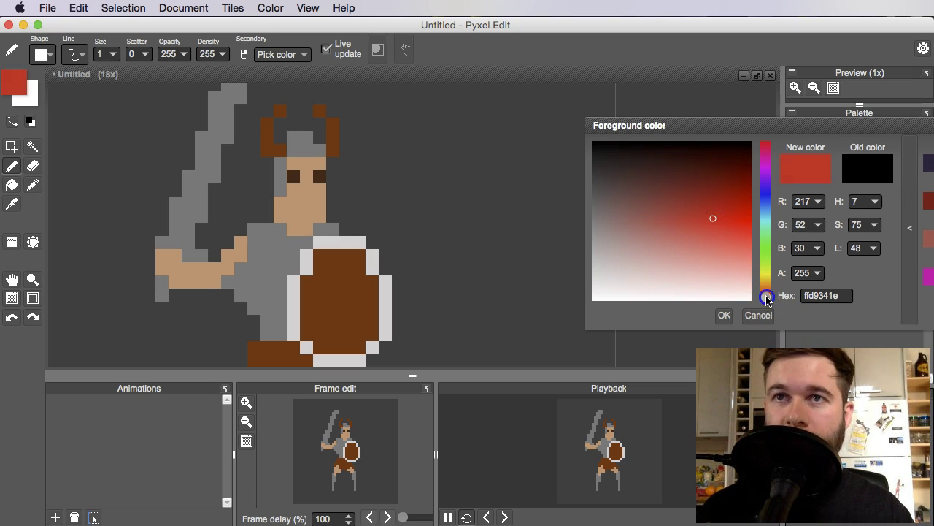
drag(766, 297, 766, 296)
drag(728, 226, 735, 219)
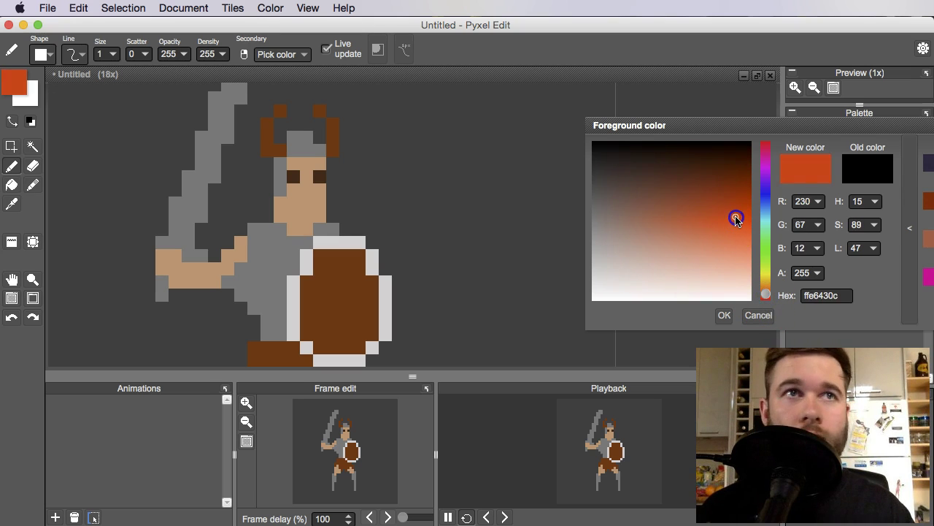
scroll(410, 250, up, 3)
click(338, 219)
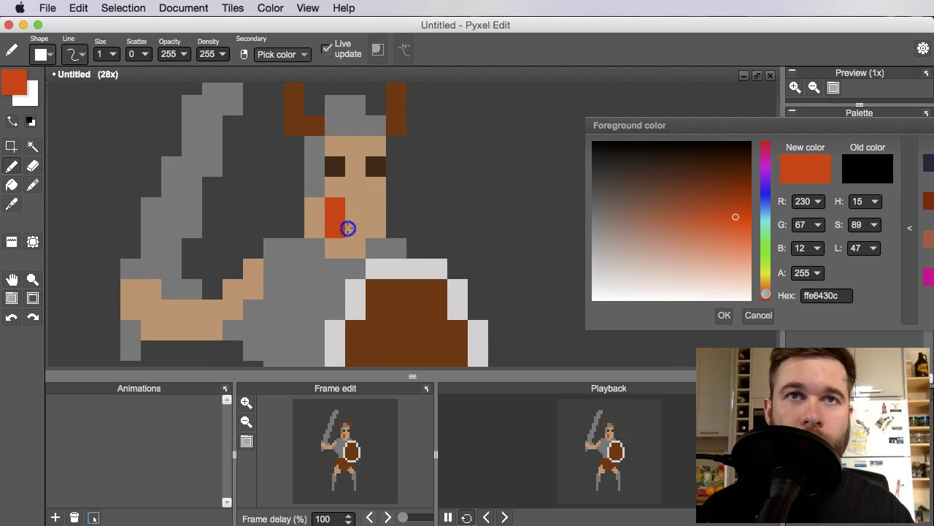
scroll(361, 210, down, 3)
scroll(355, 171, up, 3)
click(355, 170)
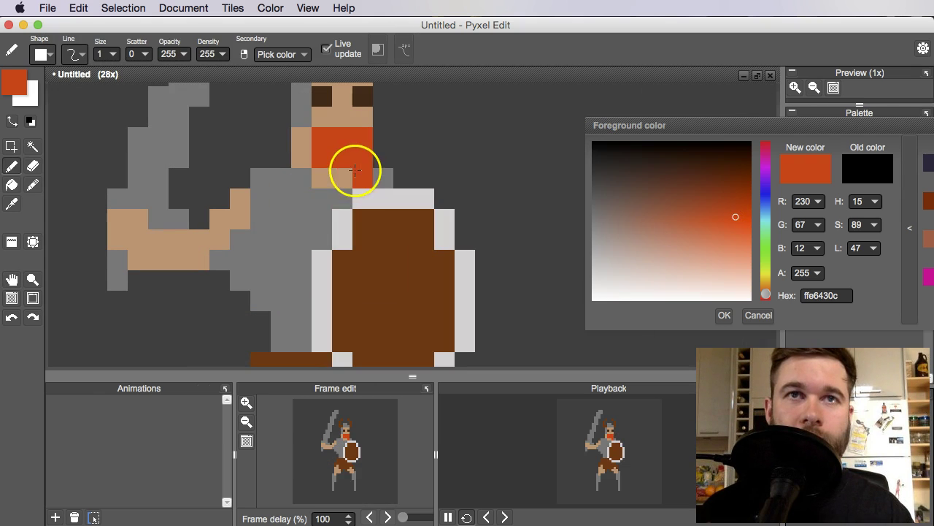
- Extend the orange-red beard down over the neck and chest along the shield's edge, undoing a stray stroke
mouse_move(327, 192)
mouse_down()
mouse_move(288, 250)
mouse_move(312, 225)
mouse_up()
key(ctrl+z)
scroll(355, 215, down, 3)
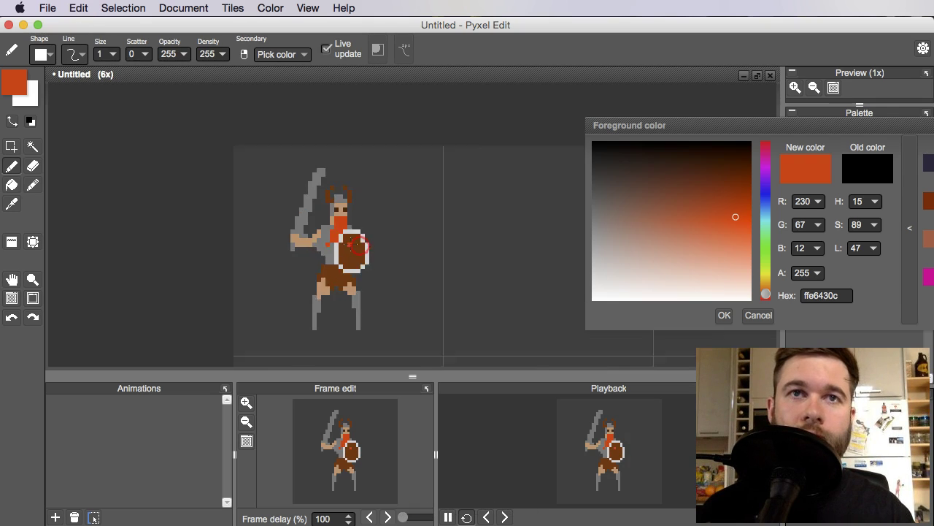
scroll(288, 251, up, 3)
scroll(281, 218, down, 3)
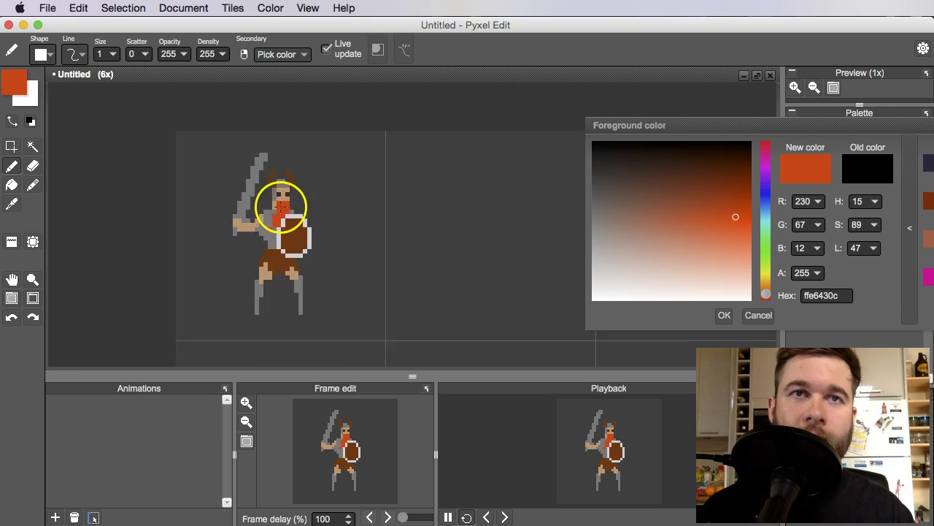
scroll(339, 239, up, 3)
- Pick up the skin tone and paint a one-pixel mouth inside the beard
alt+click(319, 183)
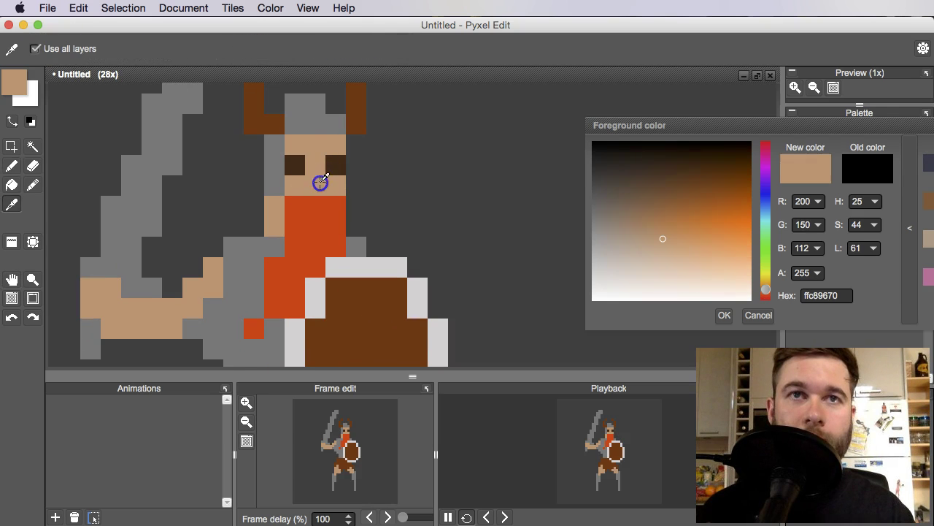
scroll(375, 226, down, 3)
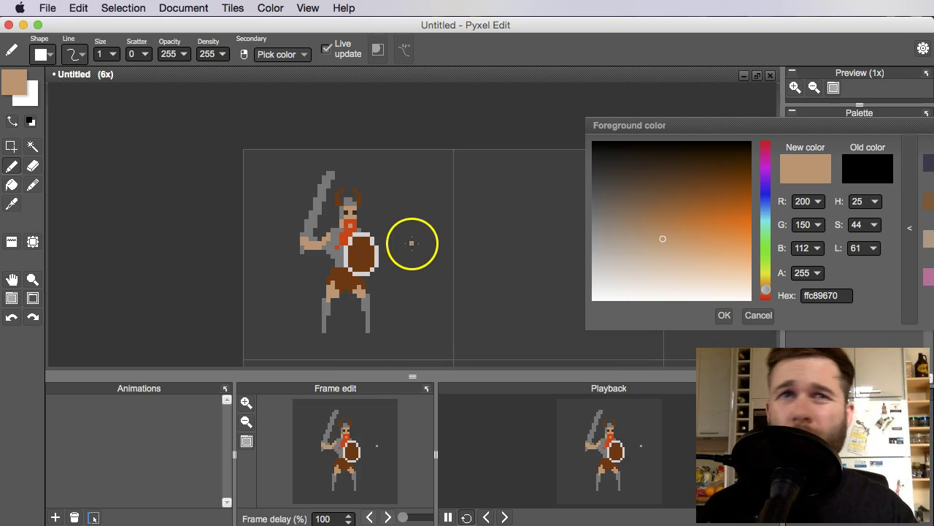
scroll(412, 243, up, 3)
- Pick up the beard colour, darken it to aa3007 and paint shadow pixels along the beard's shield side
alt+click(349, 190)
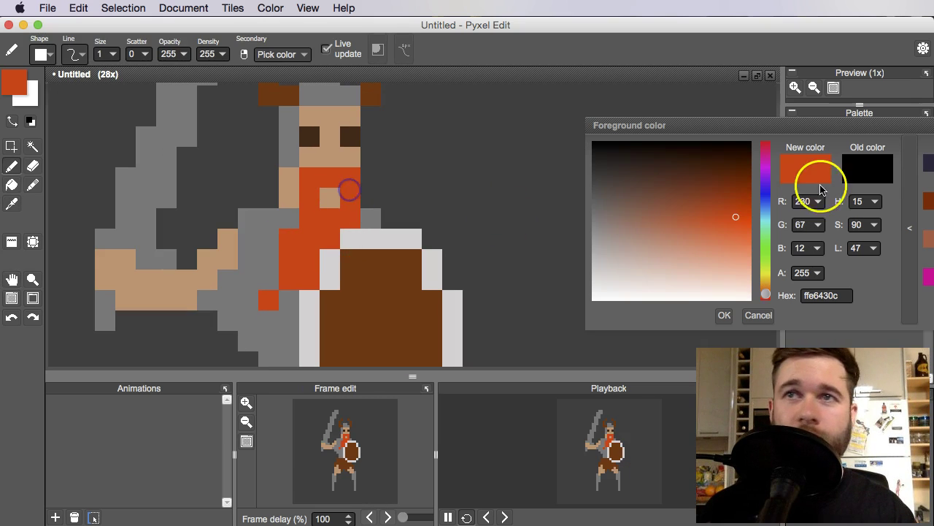
drag(738, 218, 739, 198)
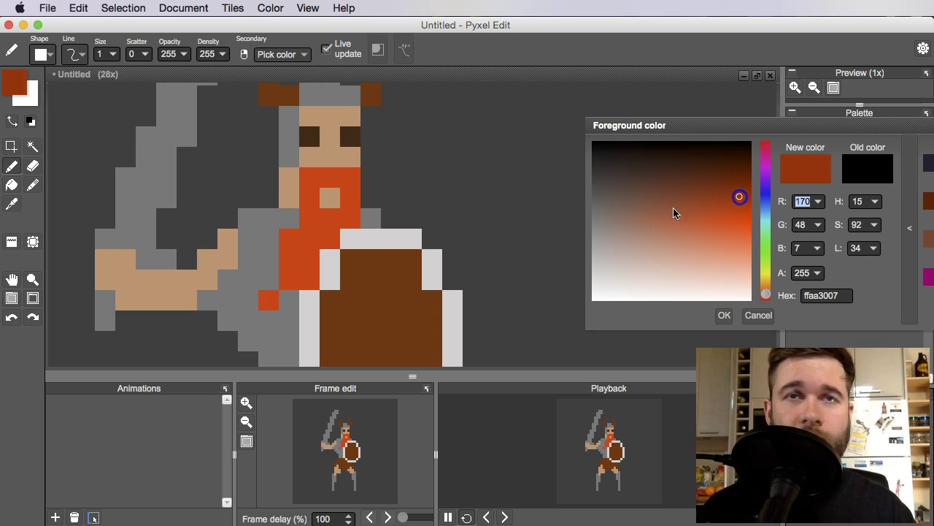
scroll(350, 219, down, 2)
click(387, 174)
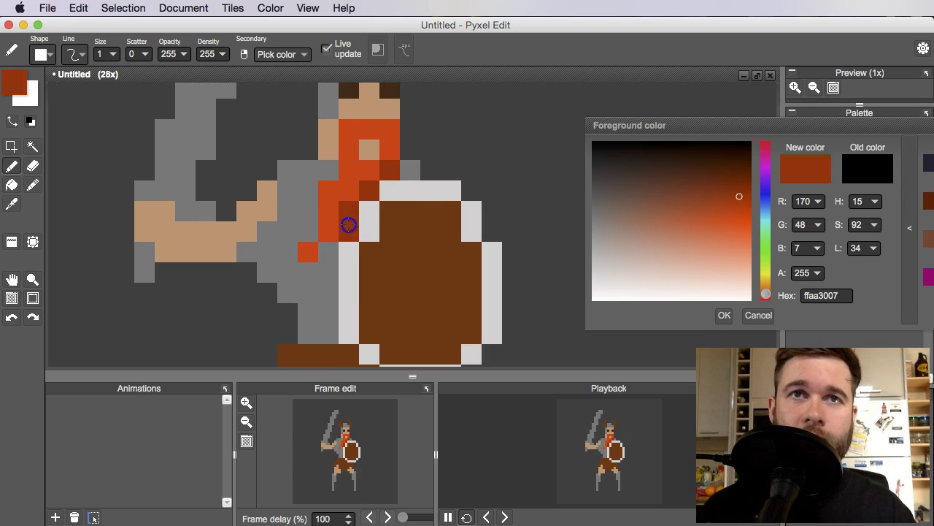
scroll(386, 244, down, 3)
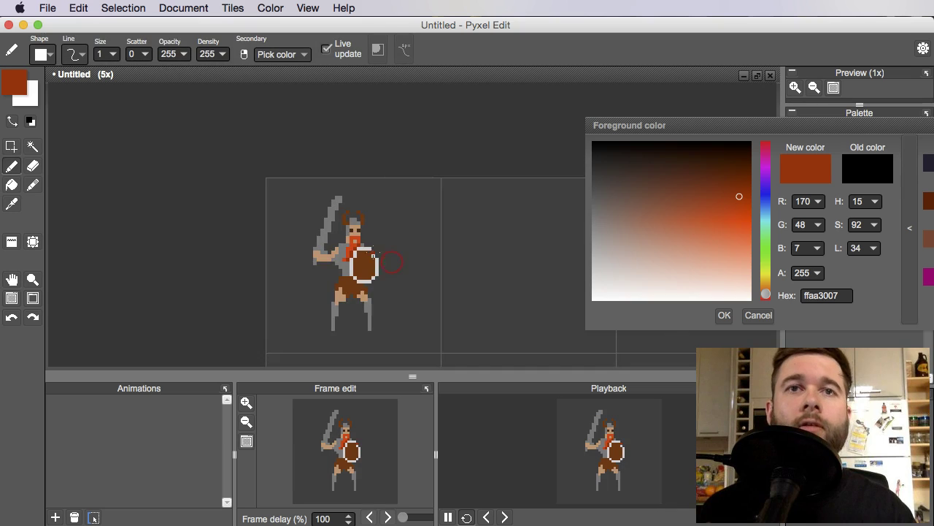
- Pick up the skirt's brown, move the colour dialog clear of its shade swatches and choose the lighter shade c3640e
scroll(395, 273, up, 2)
scroll(394, 267, down, 2)
key(space)
scroll(380, 258, up, 1)
drag(395, 267, 396, 198)
scroll(370, 272, up, 4)
key(space)
scroll(399, 199, down, 3)
scroll(371, 256, up, 3)
key(alt)
alt+click(330, 213)
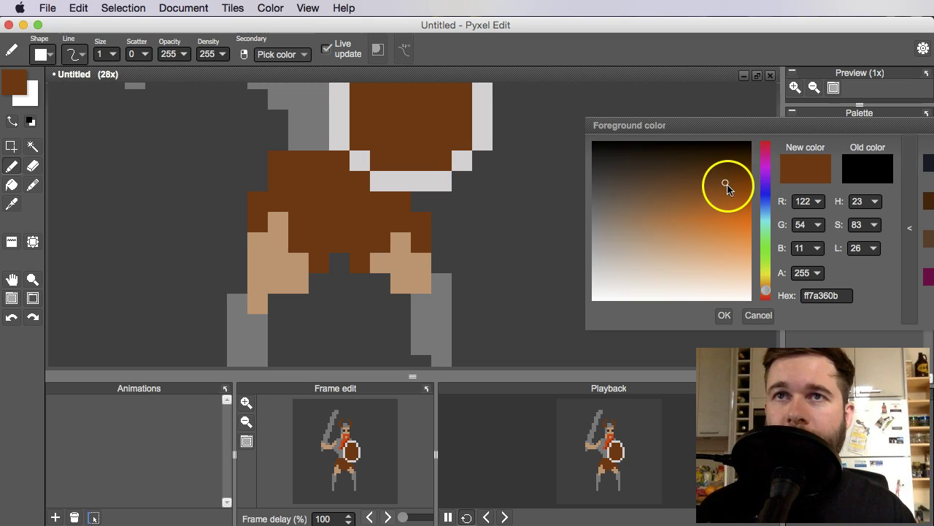
mouse_move(823, 125)
mouse_down()
mouse_move(702, 131)
mouse_move(716, 152)
mouse_up()
click(879, 191)
click(884, 191)
- Paint vertical highlight stripes in the lighter brown across the skirt to suggest folds, undoing one misplaced stroke
scroll(292, 203, up, 2)
scroll(293, 203, right, 2)
drag(234, 228, 233, 246)
click(248, 201)
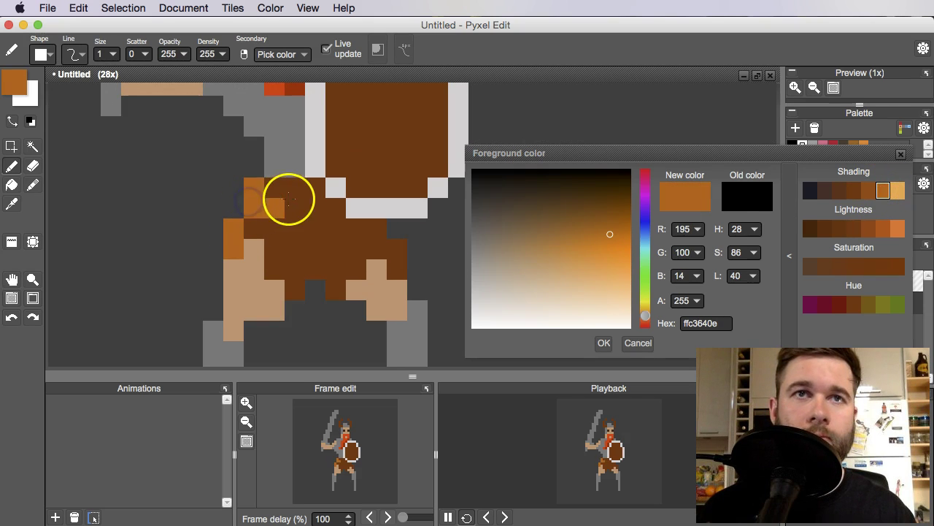
drag(292, 190, 293, 216)
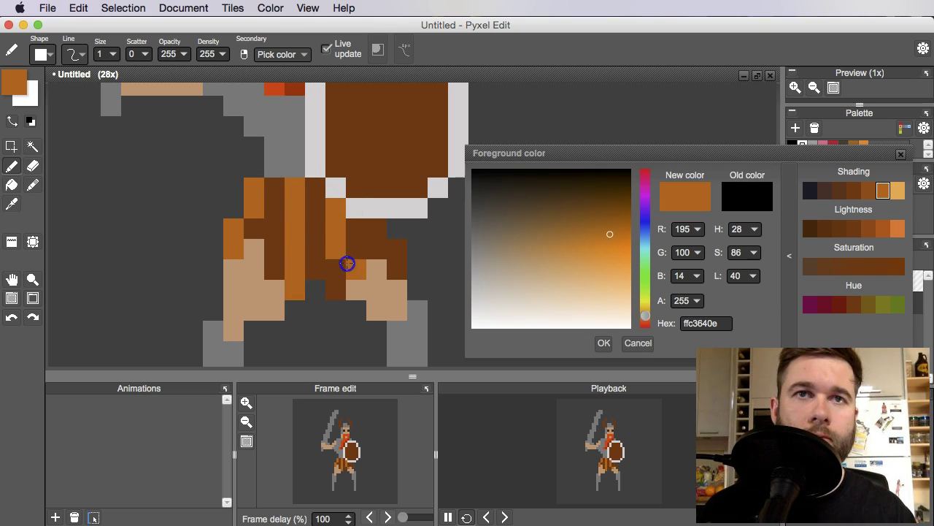
key(super+z)
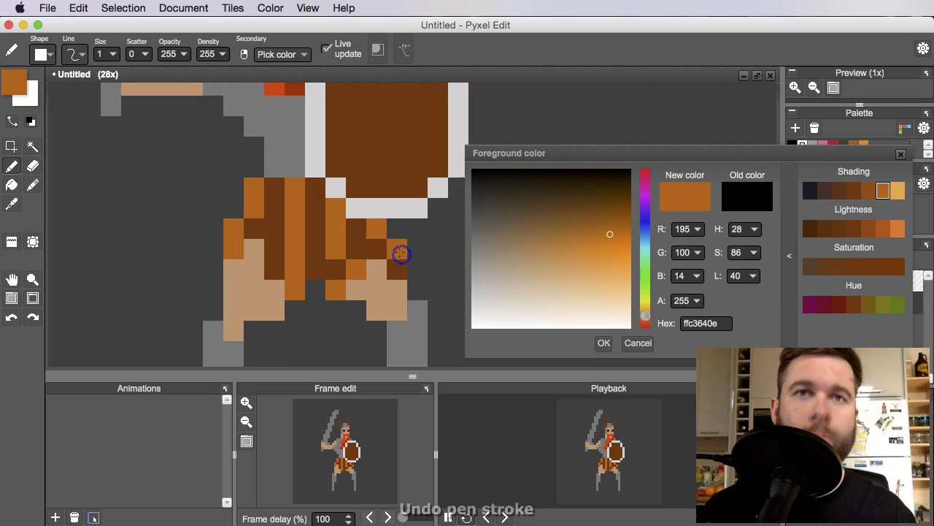
scroll(409, 259, down, 5)
scroll(411, 261, up, 5)
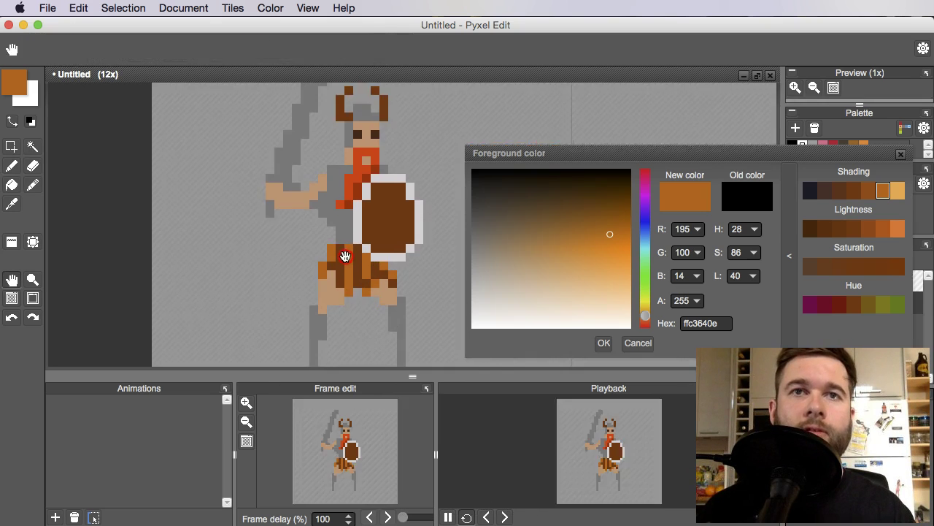
- Erase the skirt's outer corner pixel at the waist on the sword side
key(e)
click(335, 251)
scroll(411, 255, down, 3)
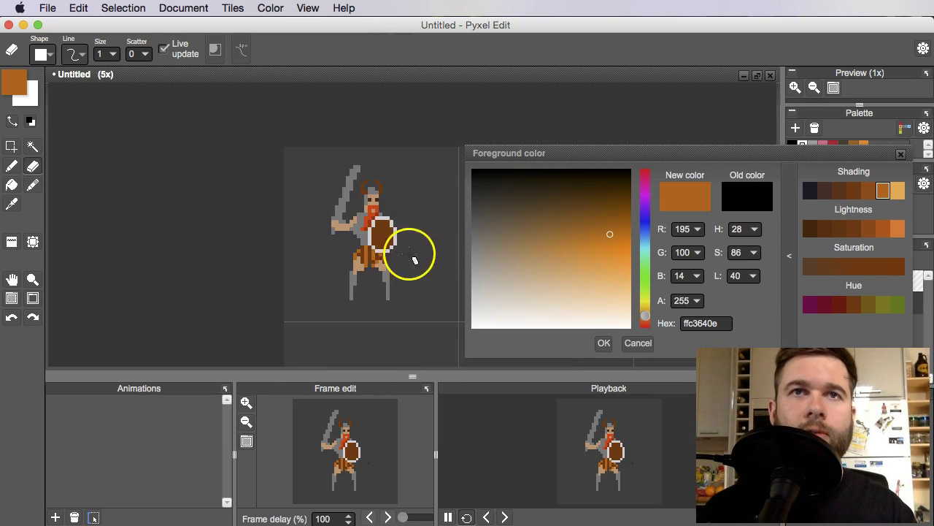
scroll(371, 260, up, 3)
key(b)
scroll(359, 266, up, 2)
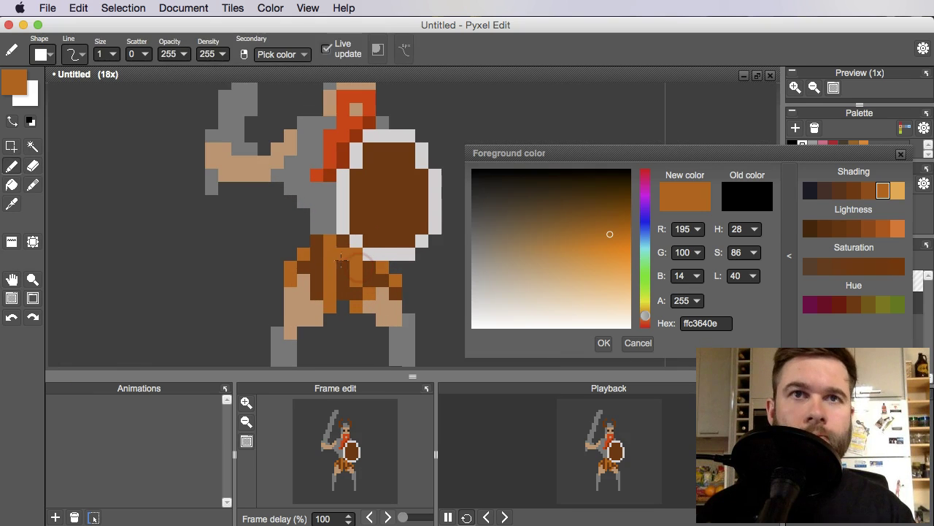
- Pick up the skirt's brown, choose the dark shade 472b22 and paint shadows between the folds along the waist and under the shield
alt+click(316, 253)
click(824, 190)
click(301, 273)
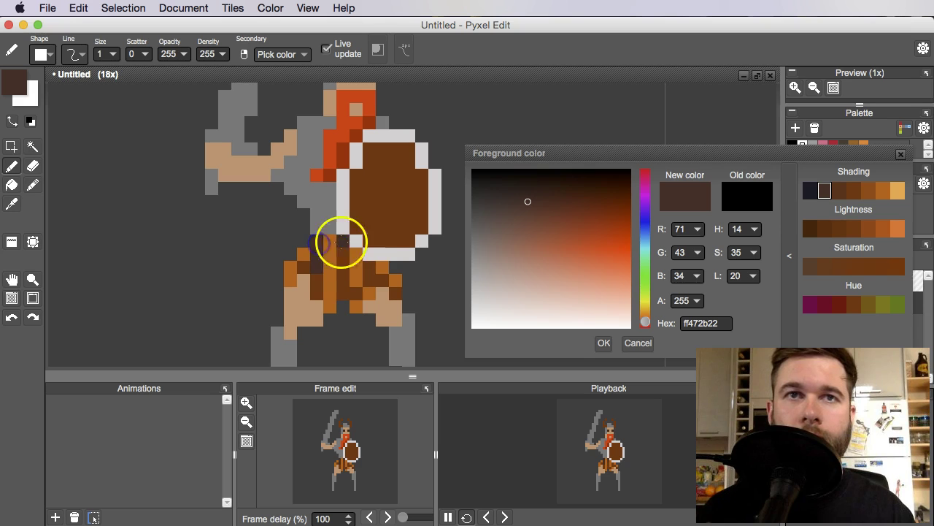
scroll(394, 285, down, 4)
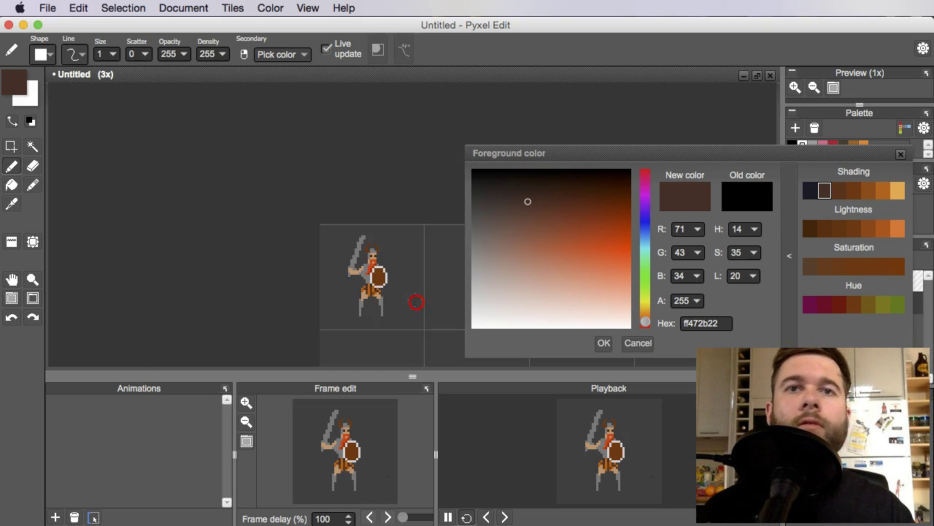
scroll(350, 292, up, 4)
- Pick up the skirt's mid brown (7a360b) and paint over the lower ends of the central highlight stripes
key(alt)
alt+click(362, 277)
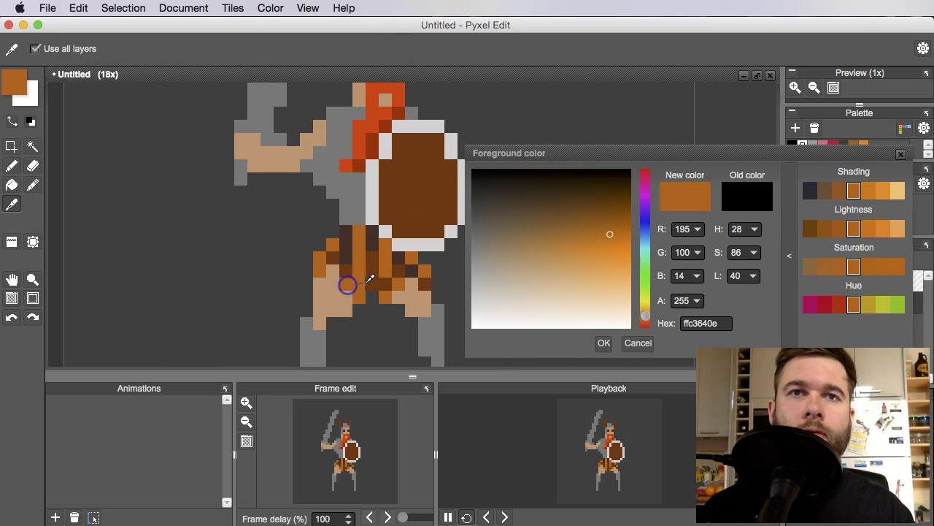
alt+click(359, 289)
scroll(416, 295, down, 3)
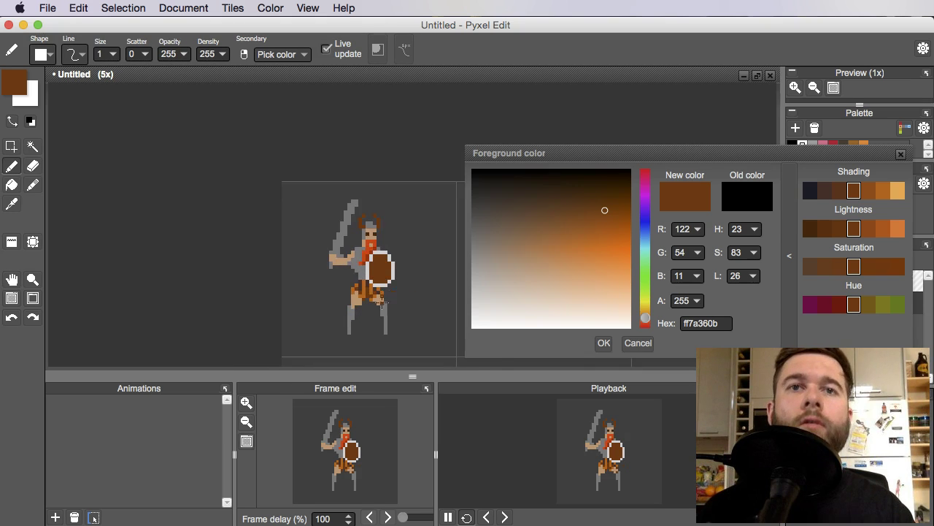
scroll(328, 283, up, 3)
scroll(332, 285, down, 4)
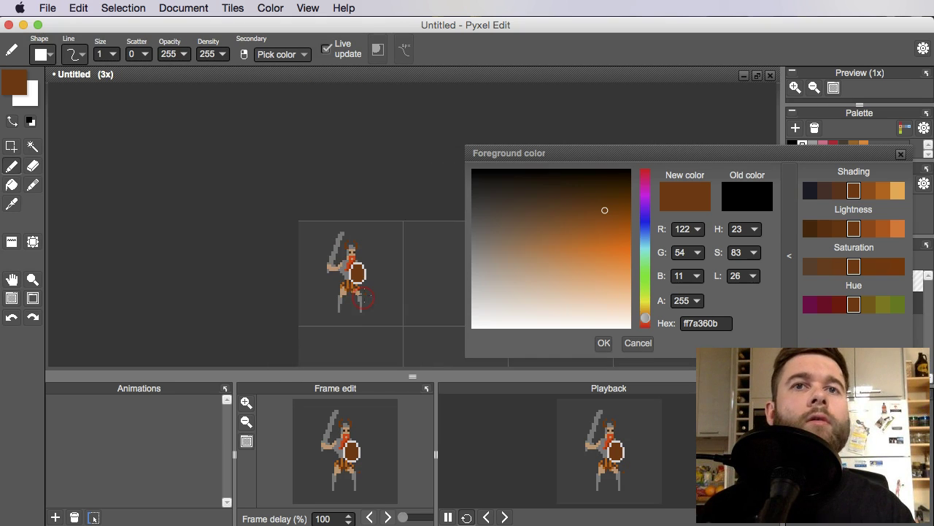
scroll(350, 289, up, 1)
scroll(355, 257, up, 3)
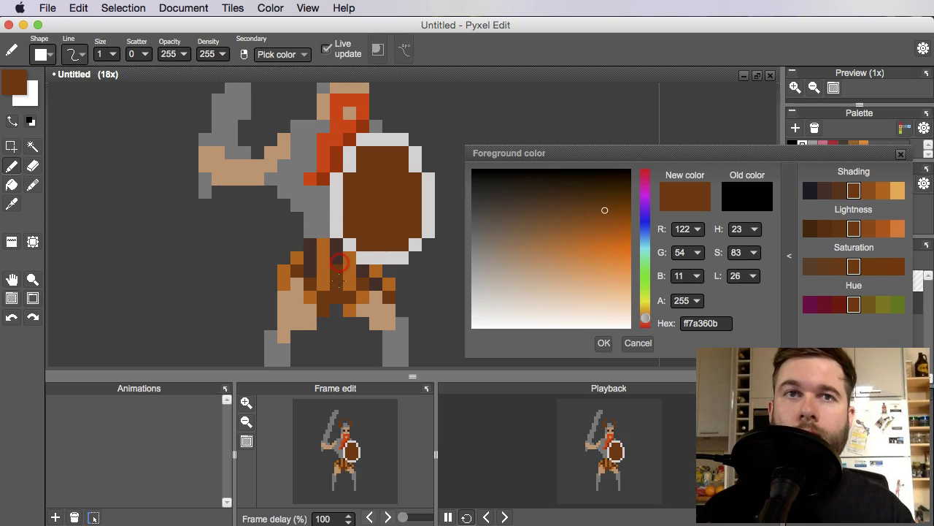
- Pick up the dark brown (472b22) and extend the fold shadows down the middle of the skirt
alt+click(336, 259)
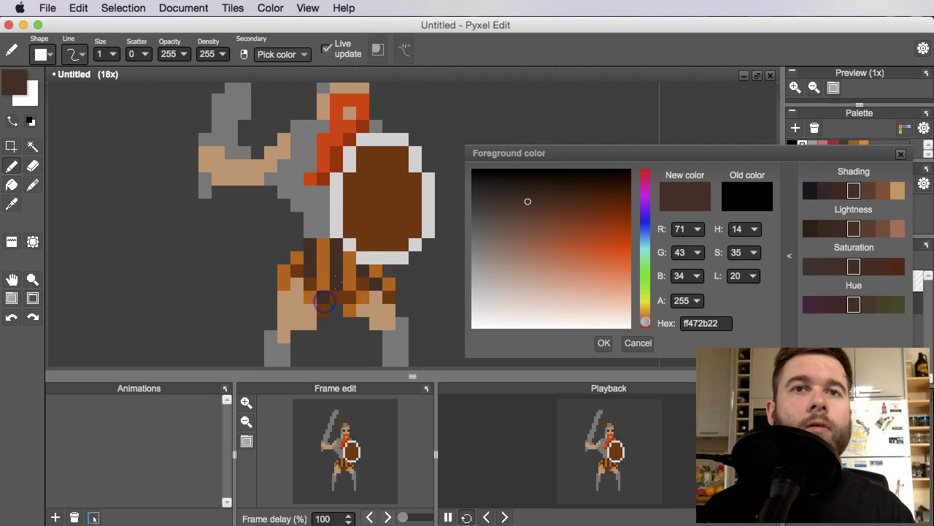
scroll(324, 301, down, 4)
scroll(328, 294, up, 3)
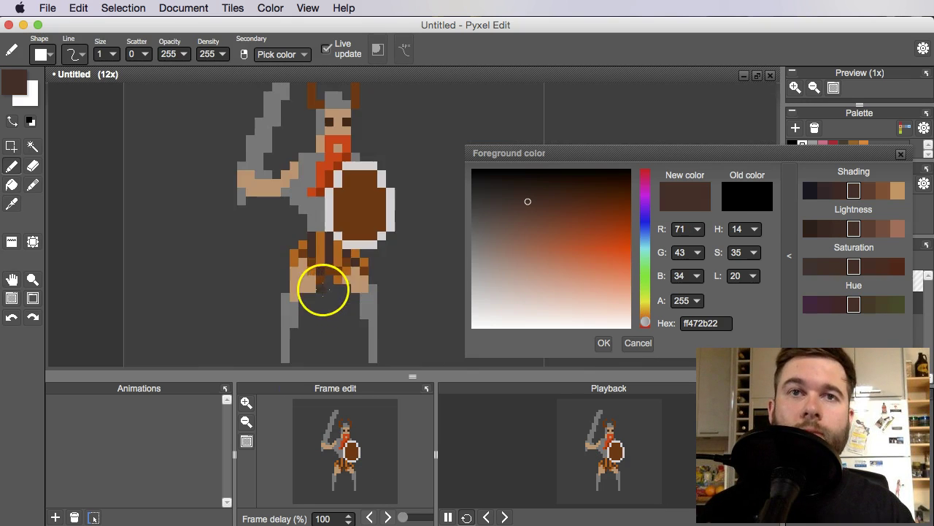
scroll(329, 284, down, 3)
scroll(309, 284, up, 4)
scroll(349, 229, down, 3)
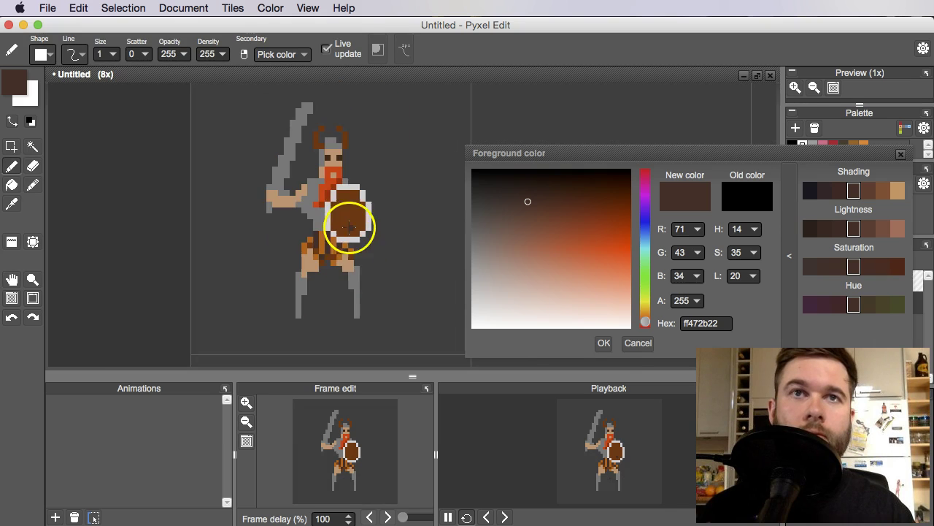
- Pick up the shield's brown as a starting point and change the foreground colour to off-white dbd4cf for the pen
scroll(349, 229, up, 4)
alt+click(325, 223)
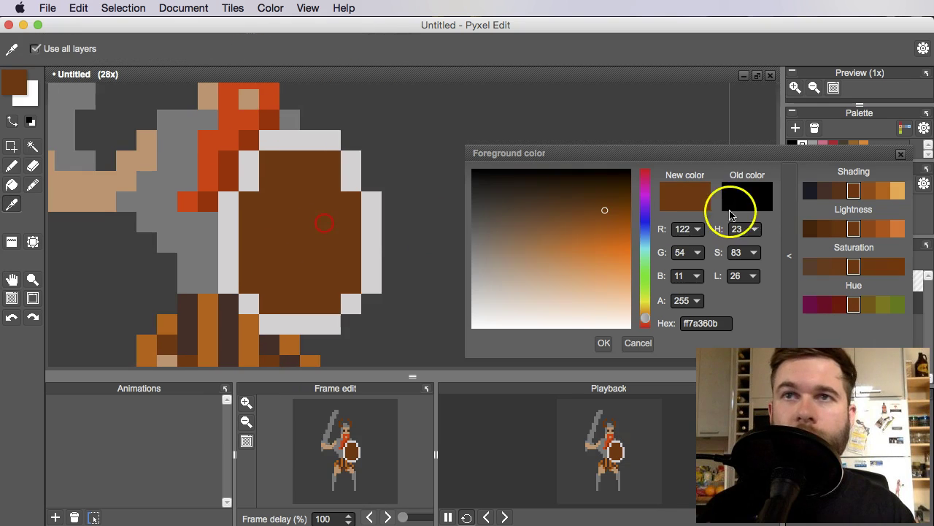
scroll(355, 188, down, 3)
scroll(328, 225, up, 2)
alt+click(341, 229)
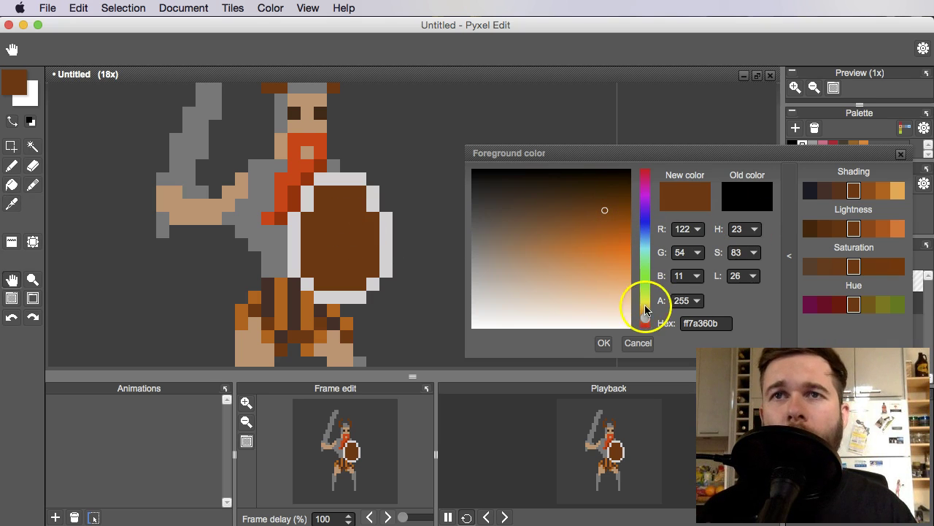
mouse_move(603, 215)
mouse_down()
mouse_move(535, 263)
mouse_move(484, 283)
mouse_move(519, 300)
mouse_move(484, 298)
mouse_move(515, 302)
mouse_move(495, 303)
mouse_up()
click(362, 258)
drag(347, 224, 331, 223)
key(b)
scroll(333, 239, up, 3)
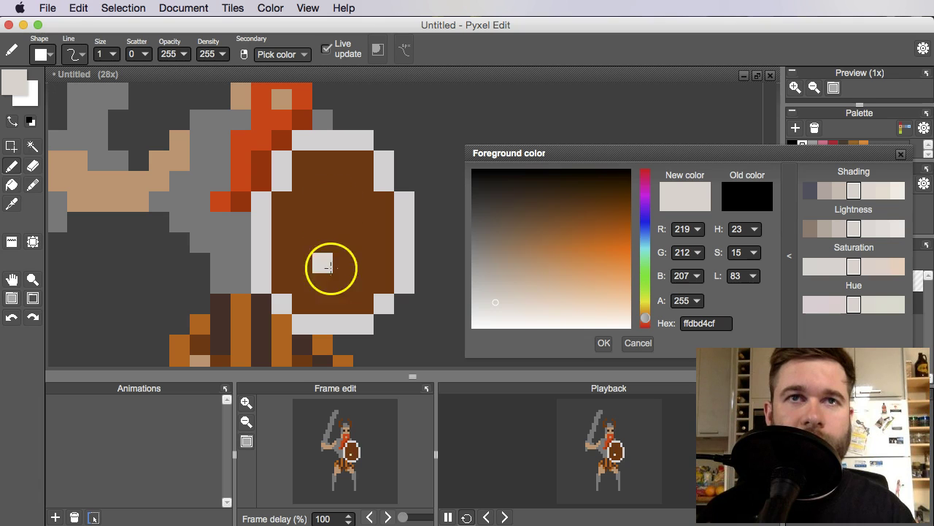
- Undo the stray pen stroke and paint an A-shaped off-white emblem in the centre of the shield's brown face
key(super+z)
click(320, 216)
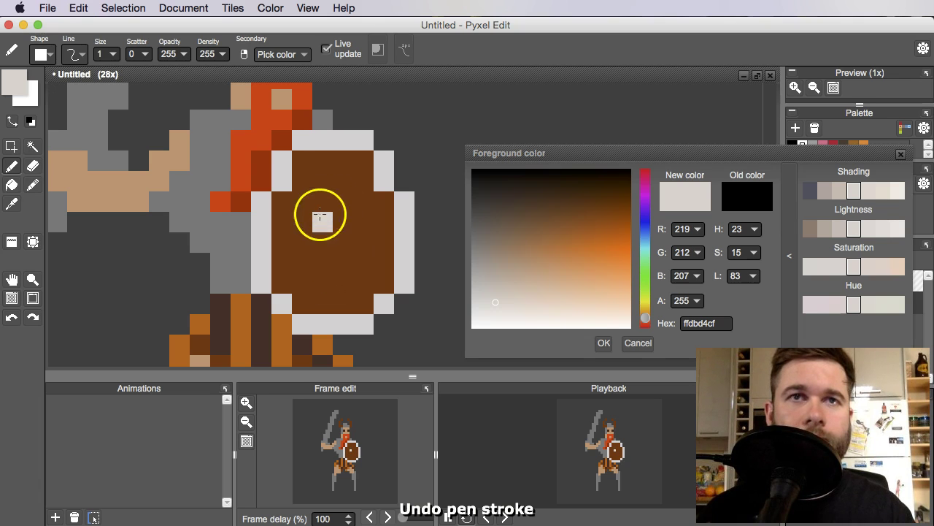
drag(338, 217, 334, 203)
drag(299, 246, 302, 259)
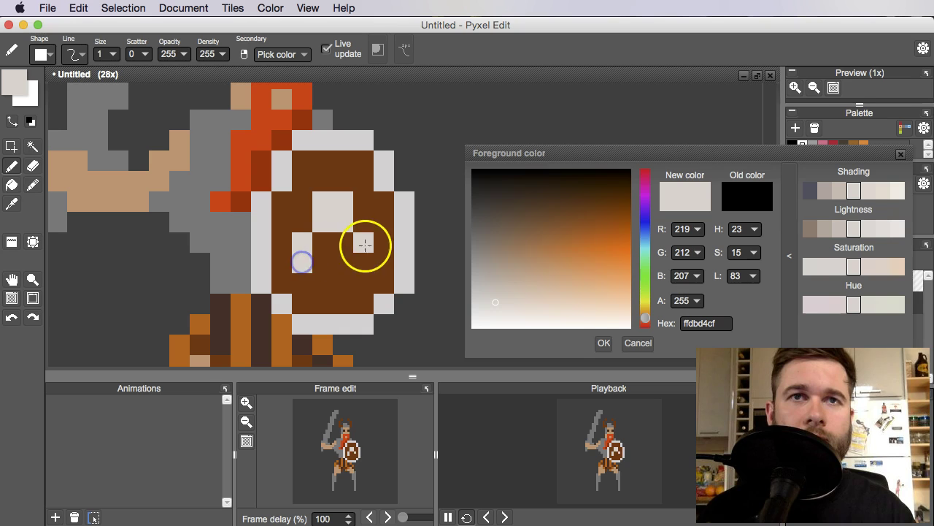
scroll(368, 265, down, 4)
scroll(440, 267, up, 2)
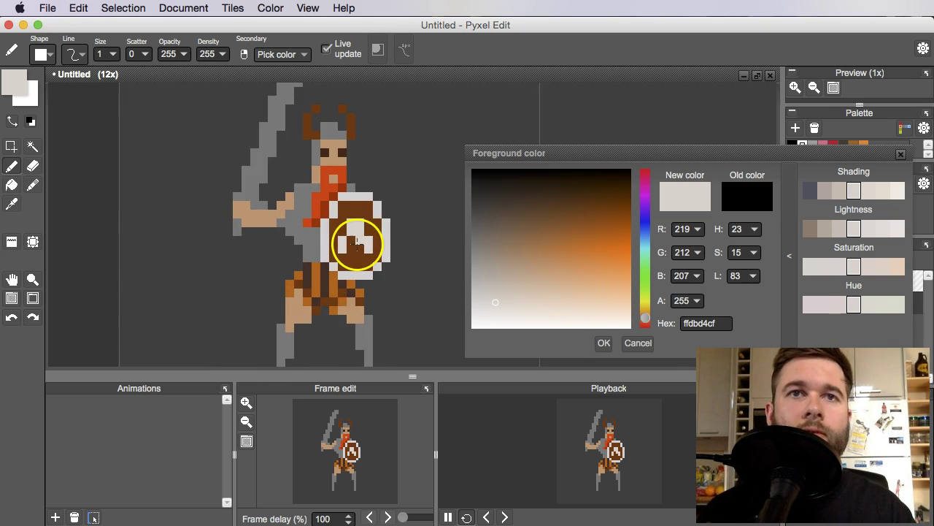
scroll(356, 245, up, 2)
scroll(396, 246, down, 4)
scroll(382, 246, up, 3)
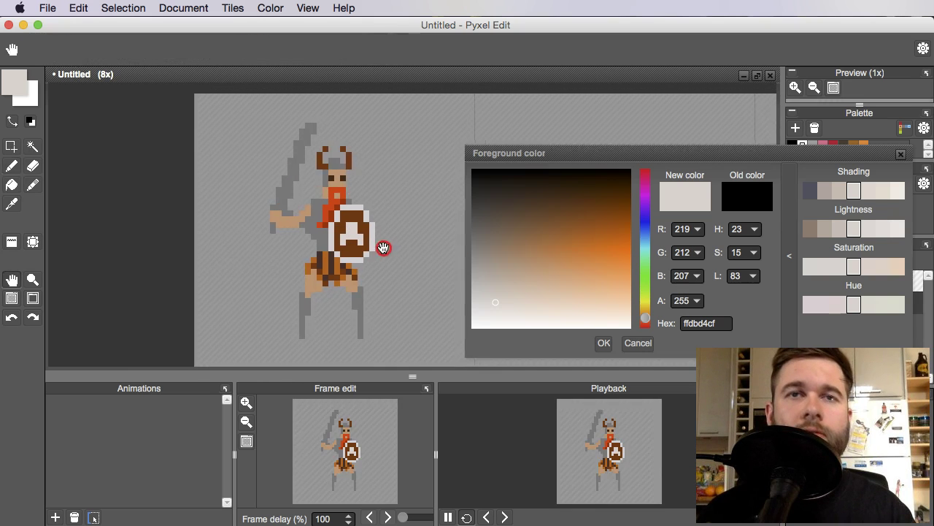
scroll(379, 237, down, 3)
scroll(343, 219, up, 4)
scroll(351, 223, down, 3)
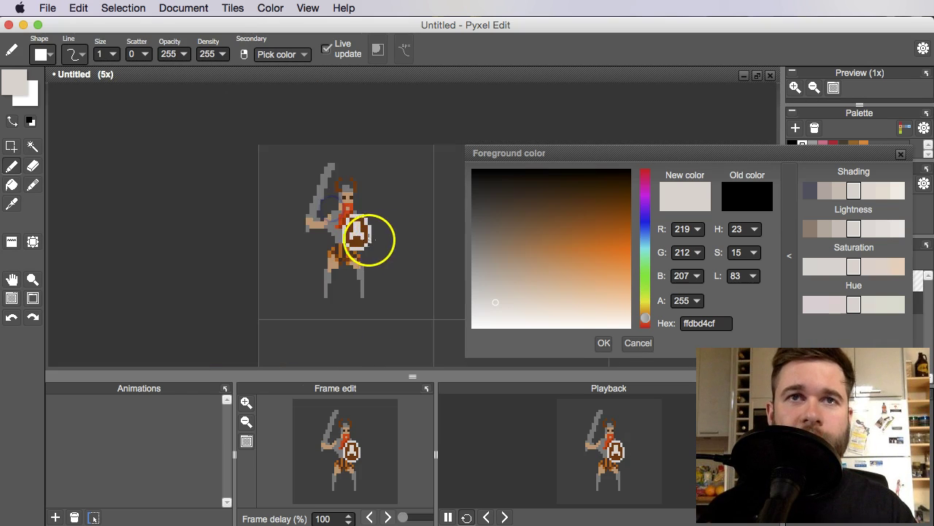
- Set the foreground colour to dark red bf1717 and paint over the whole A-shaped shield emblem
scroll(348, 221, up, 3)
alt+click(323, 183)
drag(646, 270, 650, 173)
key(space)
drag(392, 184, 389, 196)
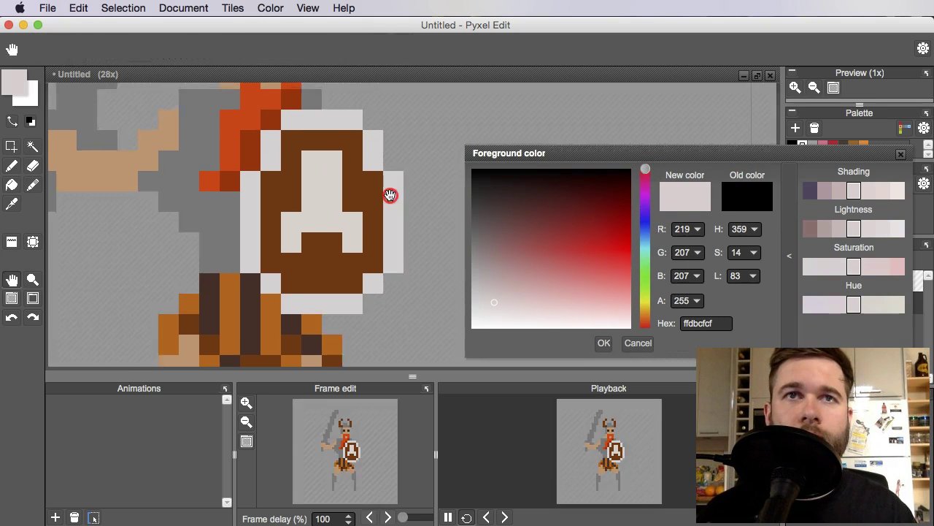
drag(611, 219, 597, 236)
click(288, 179)
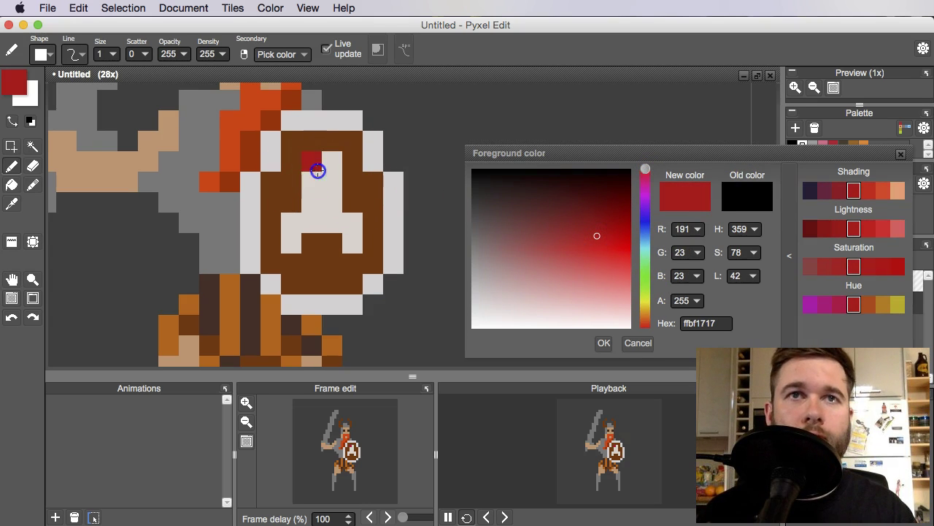
scroll(331, 164, down, 2)
scroll(326, 177, up, 2)
click(304, 197)
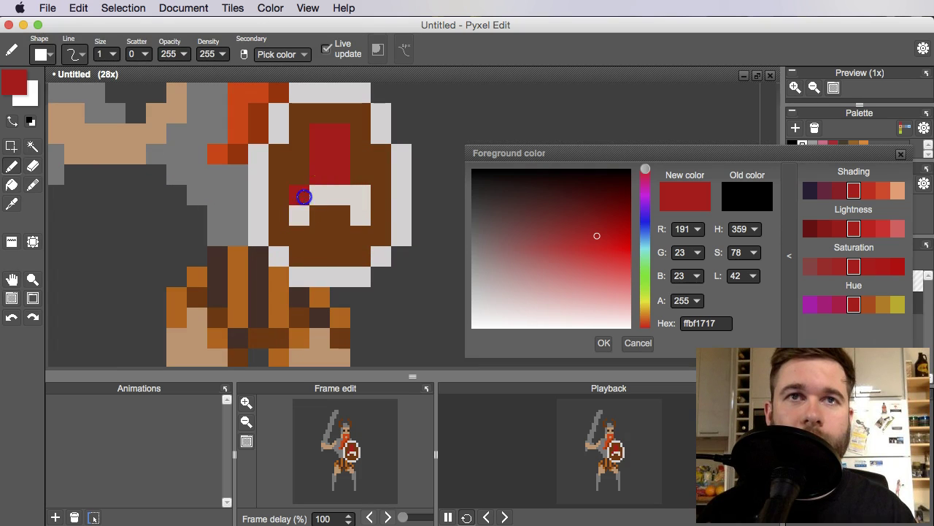
key(super+z)
click(301, 213)
- Choose the brighter red f41c1c and highlight the emblem's right column and right foot, keeping the rest dark red bf1717
drag(594, 240, 617, 253)
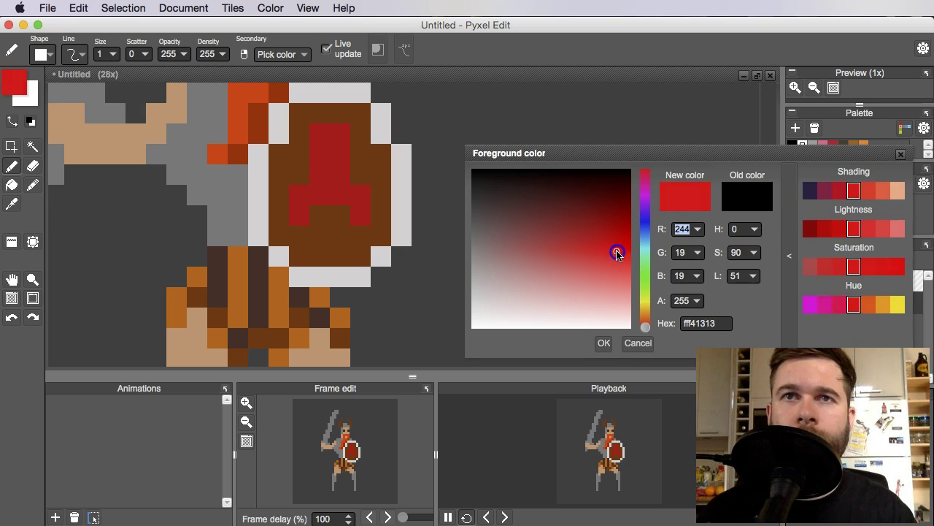
click(319, 135)
key(f)
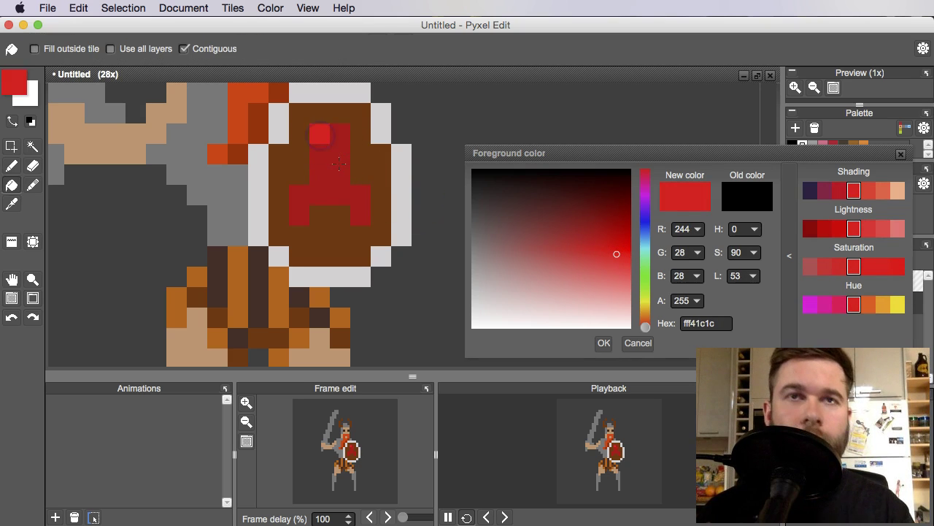
drag(342, 141, 344, 152)
key(b)
key(b)
key(d)
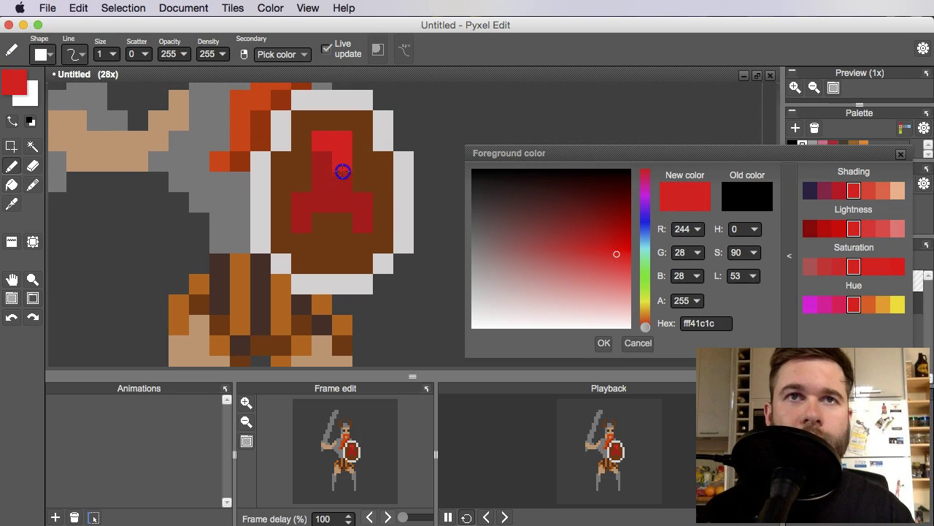
alt+click(323, 161)
scroll(382, 207, down, 5)
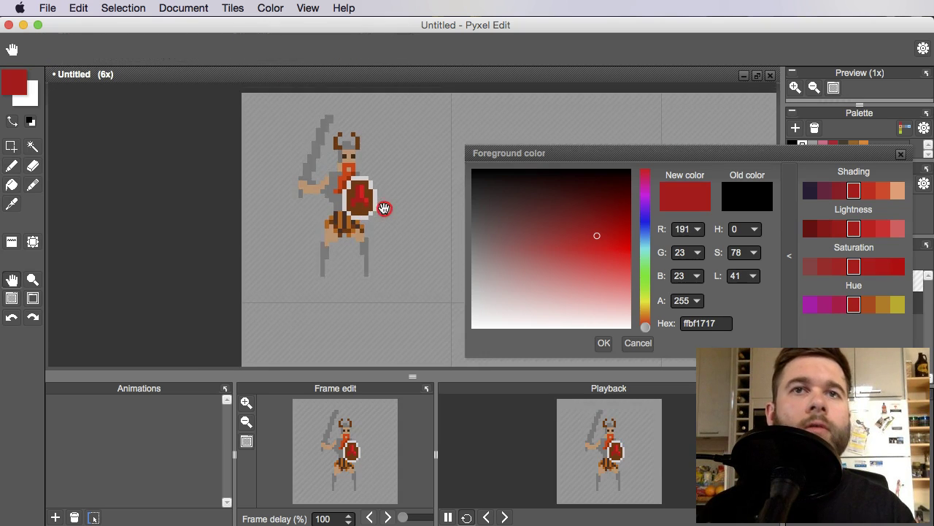
scroll(385, 216, up, 4)
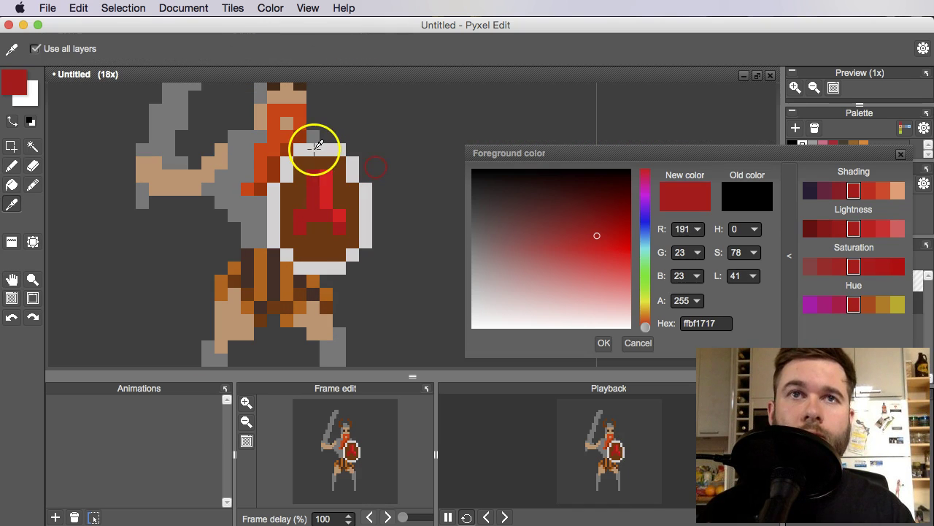
- Pick up the shield rim's light grey, choose the darker shade ada5a5 and shade the rim's body side and lower edge
alt+click(313, 151)
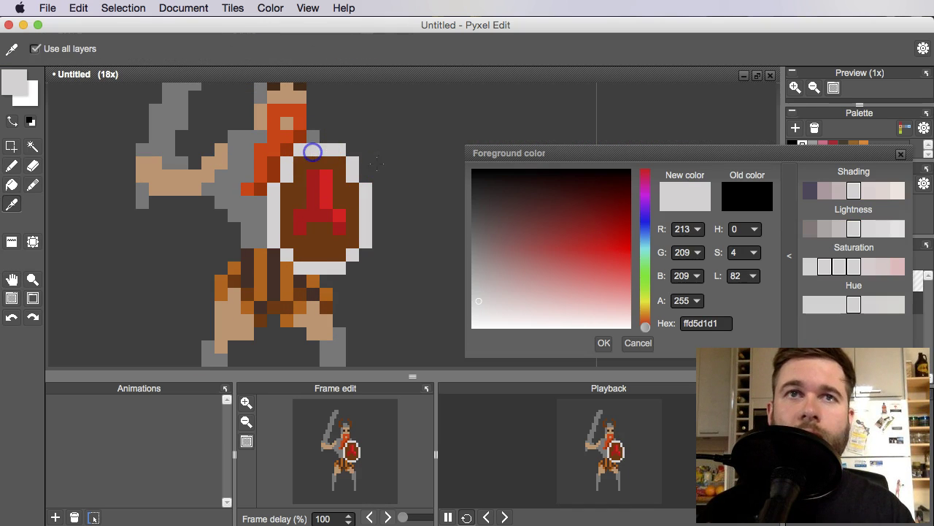
click(824, 228)
drag(267, 191, 275, 232)
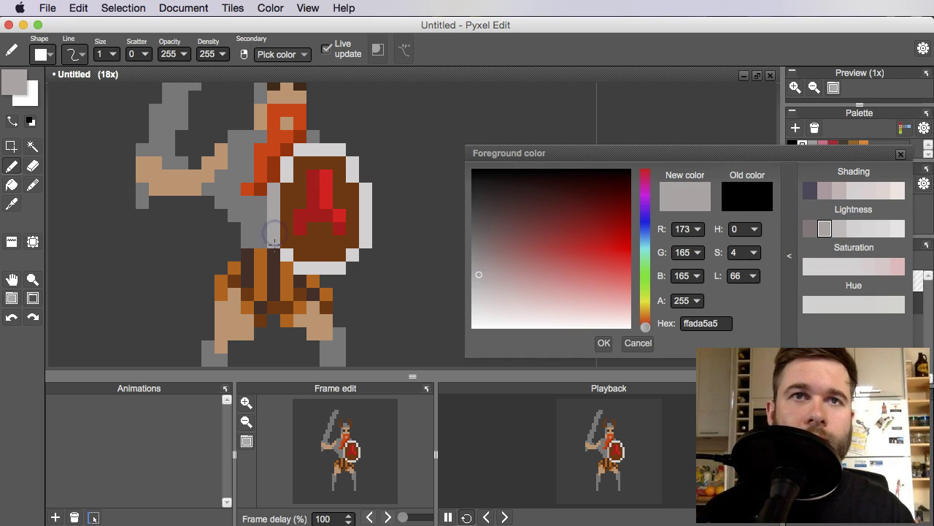
- Pick up the rim's light grey, change it to near-white f0f0f0 and highlight the upper outer edge of the shield rim
alt+click(353, 163)
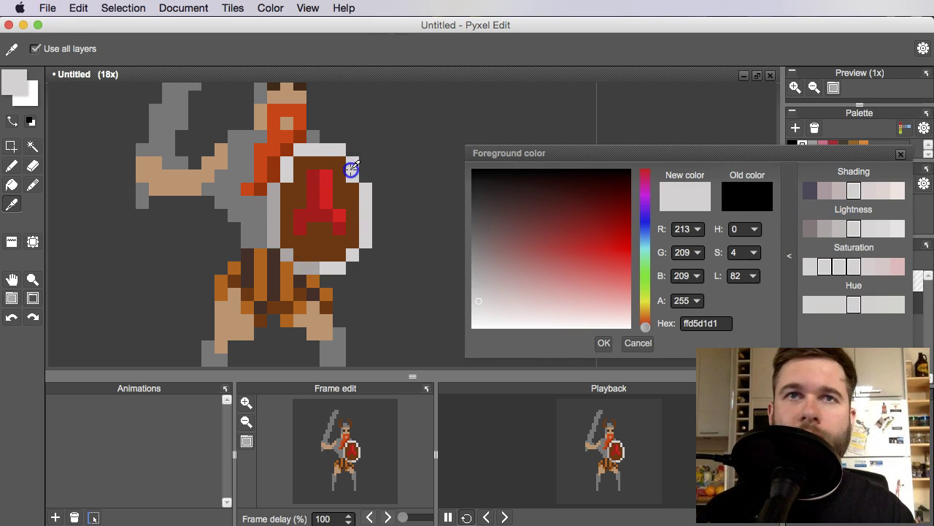
click(900, 191)
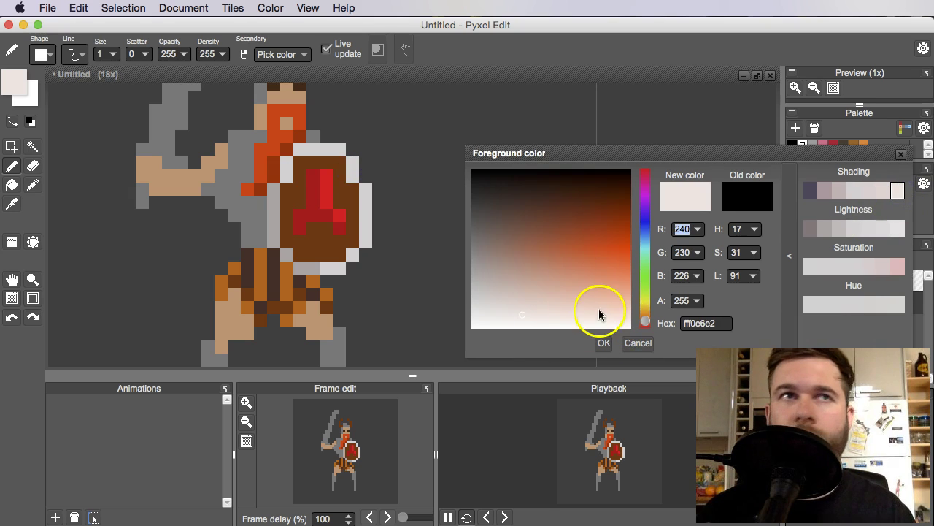
drag(633, 321, 472, 319)
drag(300, 150, 334, 149)
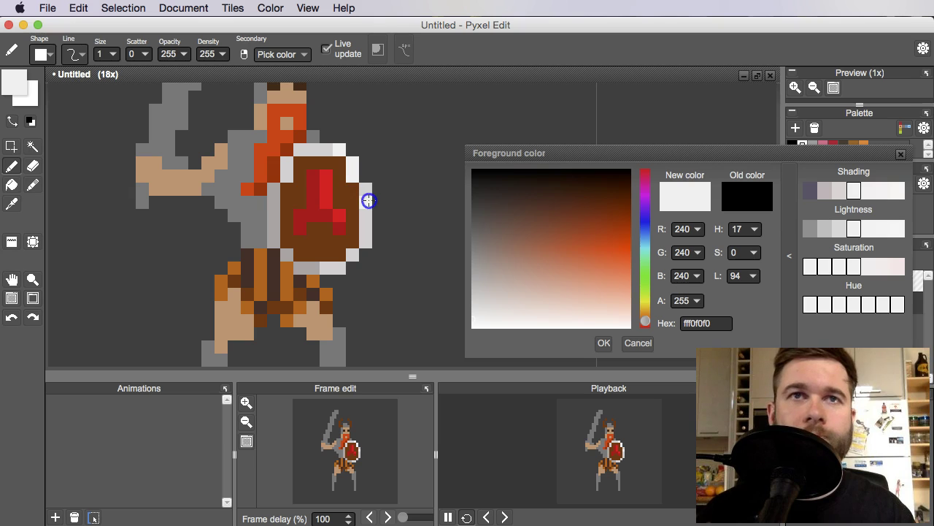
key(super+z)
scroll(367, 197, down, 5)
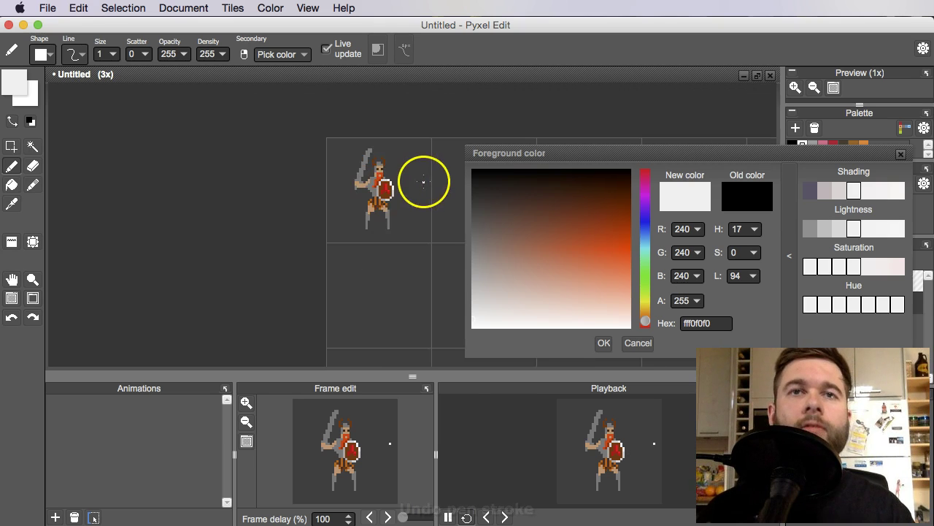
scroll(409, 214, up, 5)
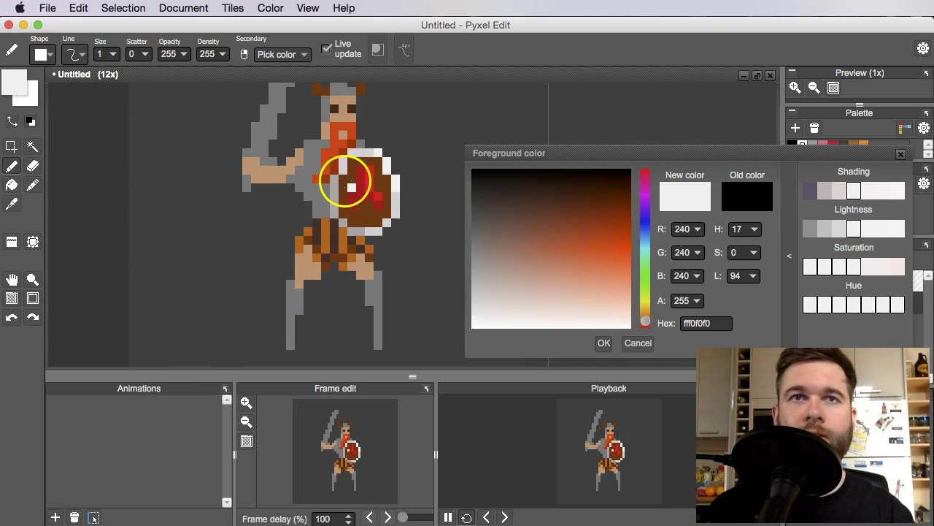
- Pick up the skirt's dark brown (472b22) and paint a dark belt across the warrior's waist beside the shield
key(i)
click(338, 229)
key(b)
click(310, 213)
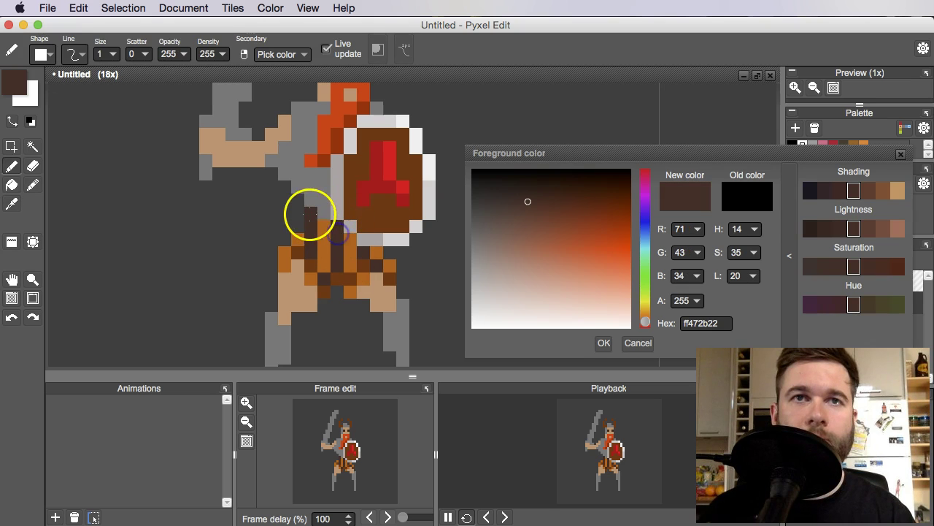
scroll(350, 214, down, 3)
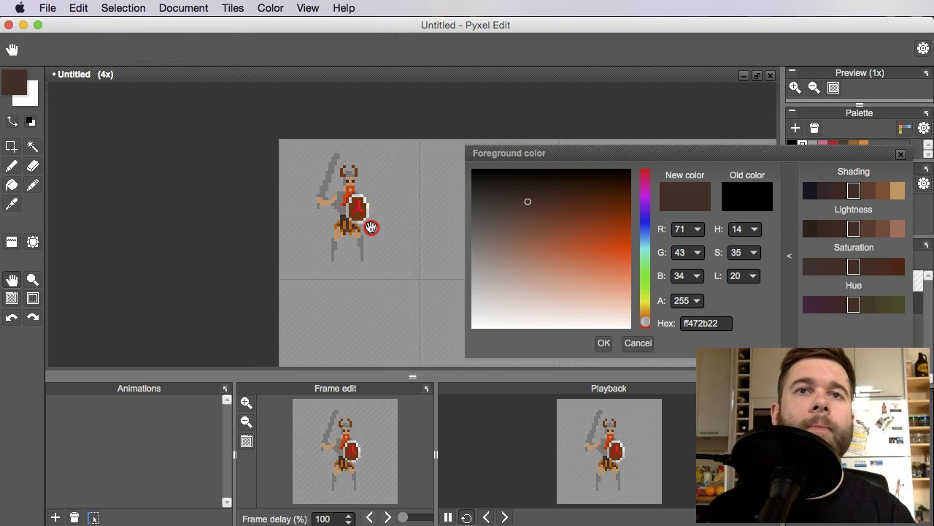
scroll(298, 194, up, 2)
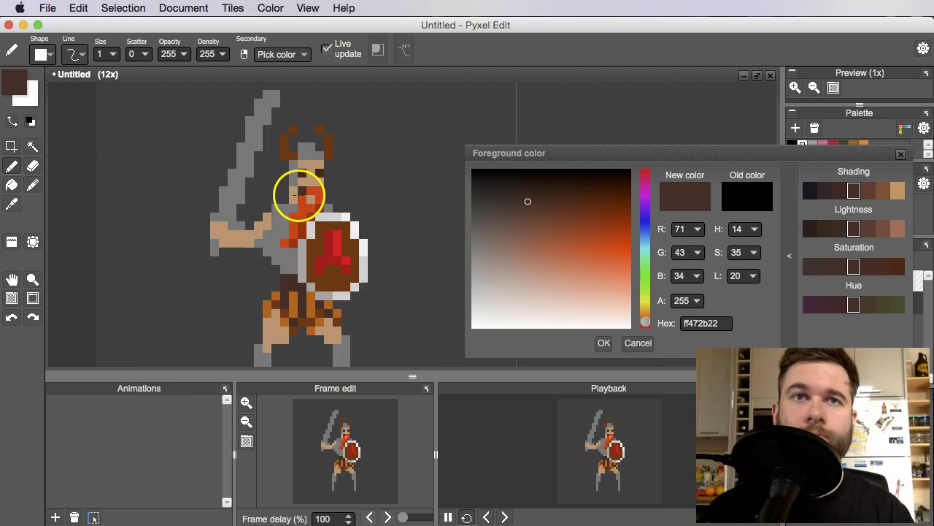
scroll(311, 177, up, 1)
scroll(374, 188, down, 1)
scroll(374, 188, up, 1)
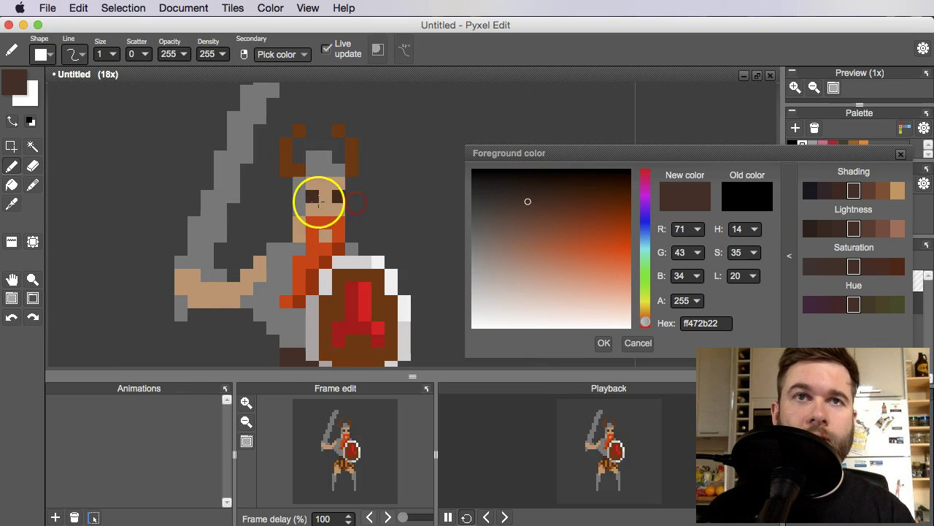
- Pick up the sword's grey (797979) and add a crossguard extending outward above the warrior's hand, undoing misplaced pixels
key(i)
key(space)
drag(299, 206, 317, 242)
key(space)
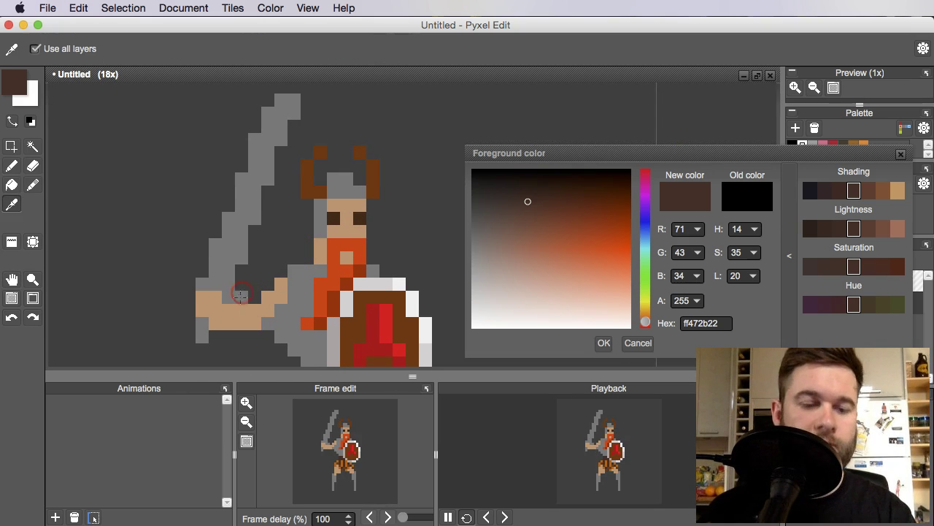
click(209, 279)
key(b)
click(176, 272)
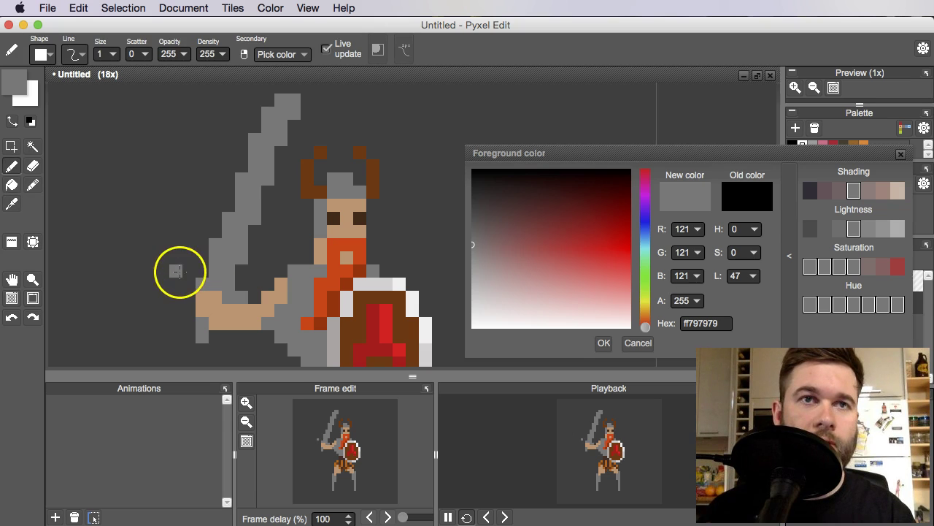
key(super+z)
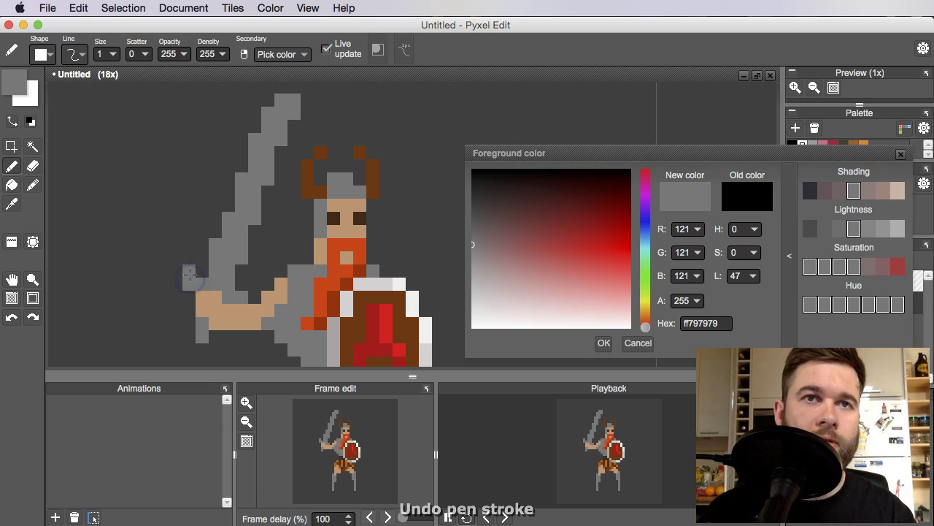
click(176, 271)
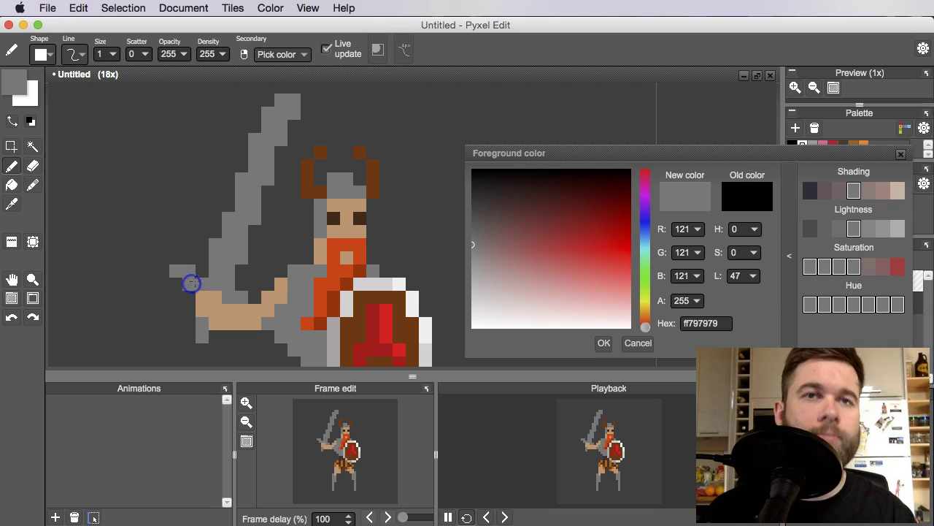
key(super+z)
scroll(198, 277, down, 3)
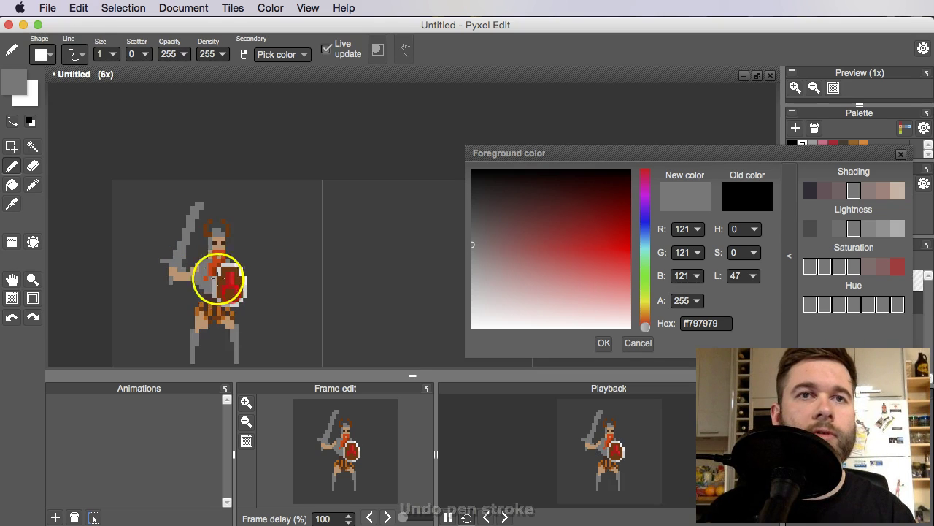
- Choose the lighter grey afafaf and repaint the sword blade with it from the tip down toward the crossguard
scroll(230, 269, up, 3)
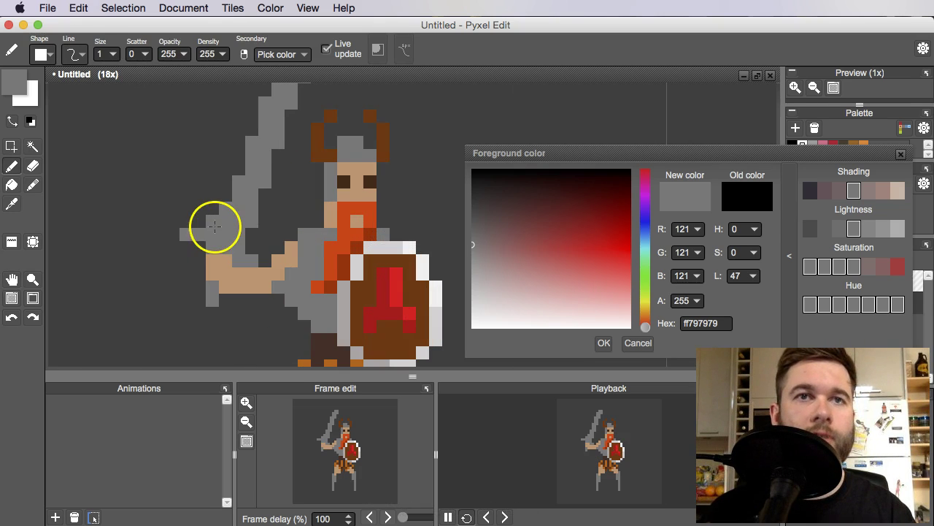
click(899, 231)
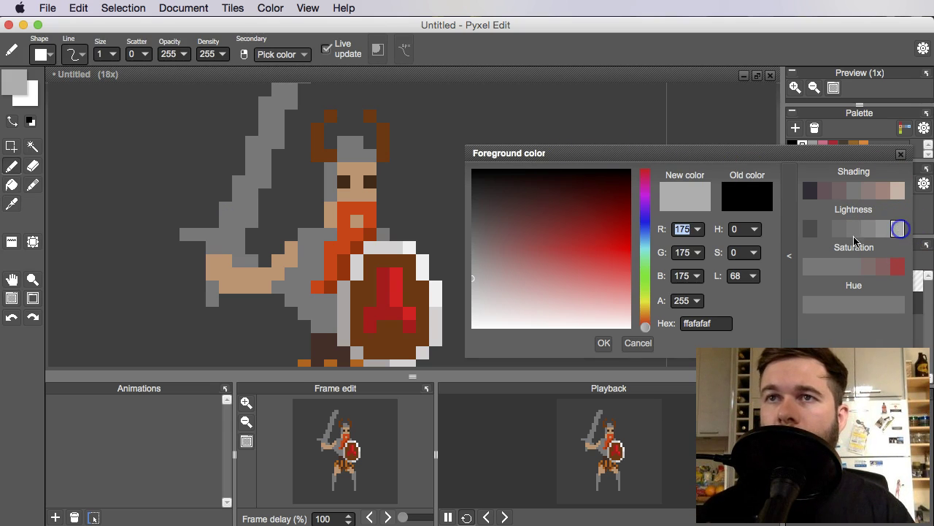
scroll(309, 319, up, 3)
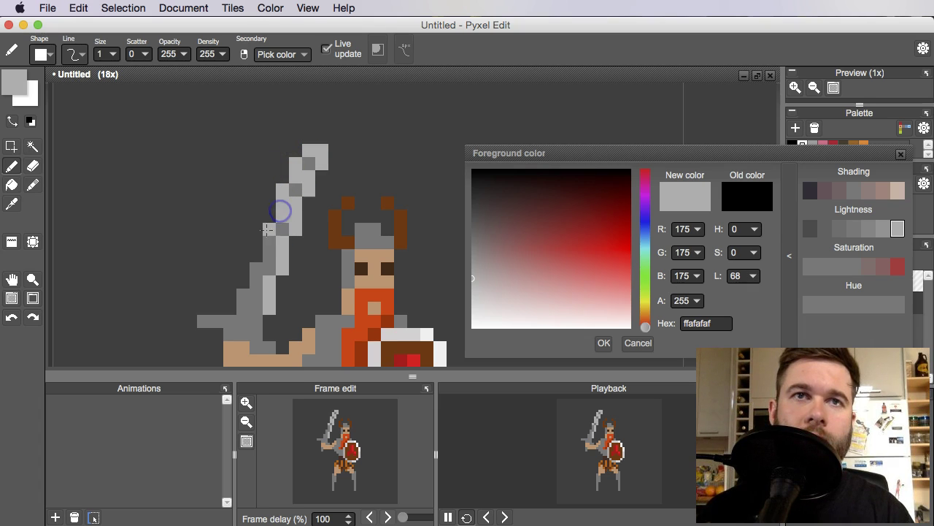
click(243, 312)
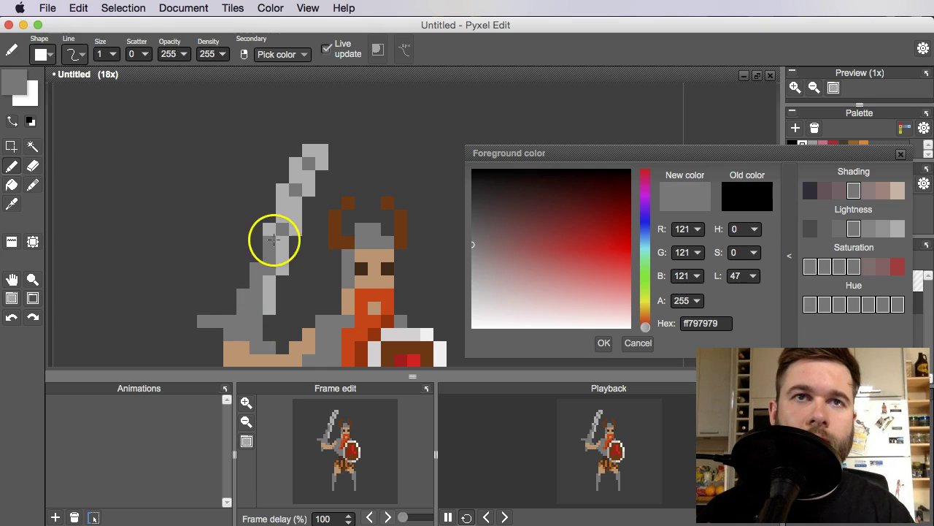
click(296, 212)
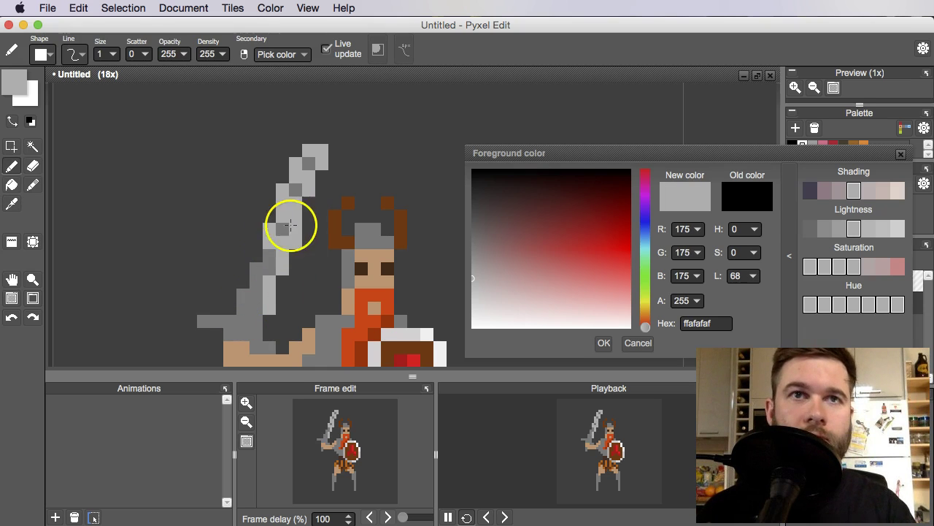
click(283, 228)
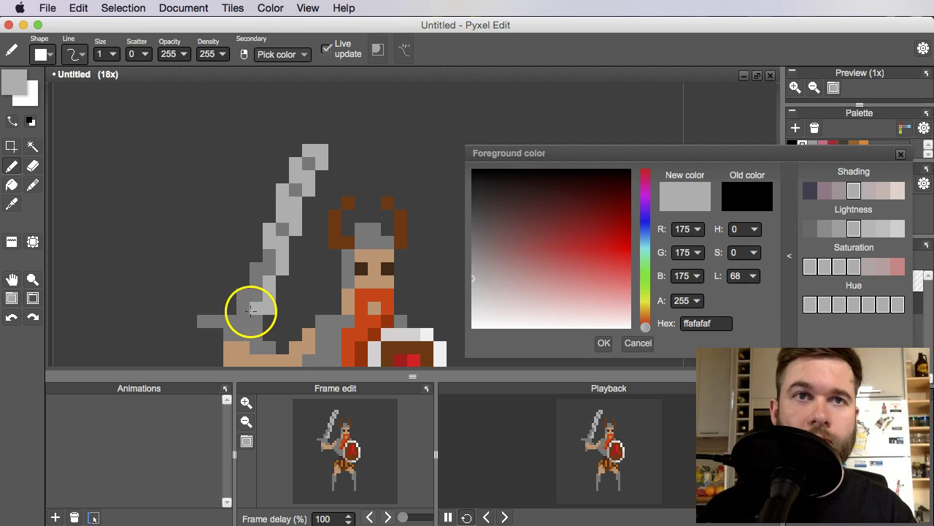
drag(248, 319, 318, 140)
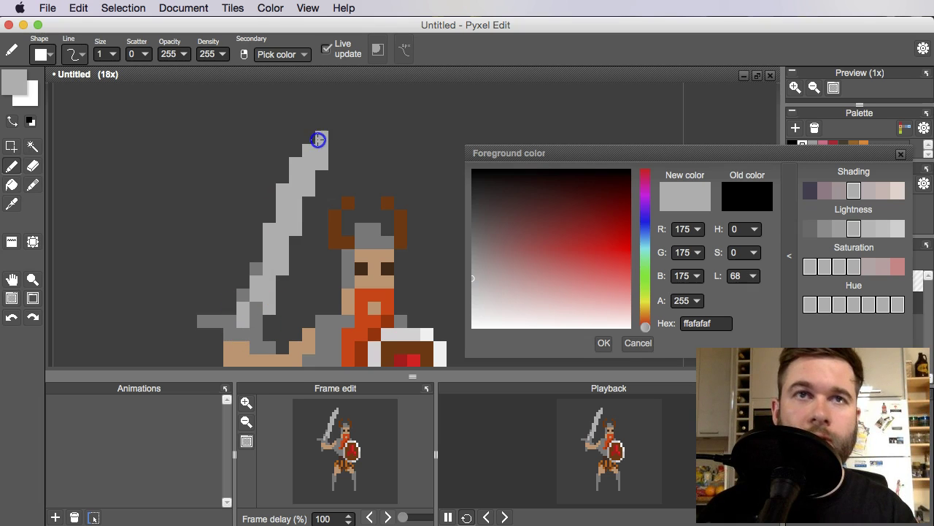
- Pick up the darker grey 797979 for a central line down the blade, and paint the blade's outer edge in afafaf
alt+click(258, 269)
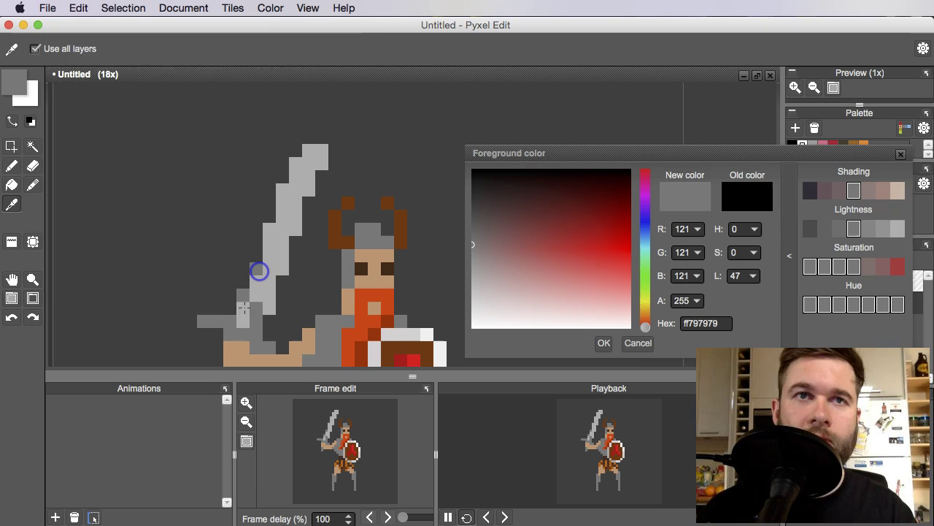
alt+click(256, 272)
drag(246, 320, 315, 145)
alt+click(296, 163)
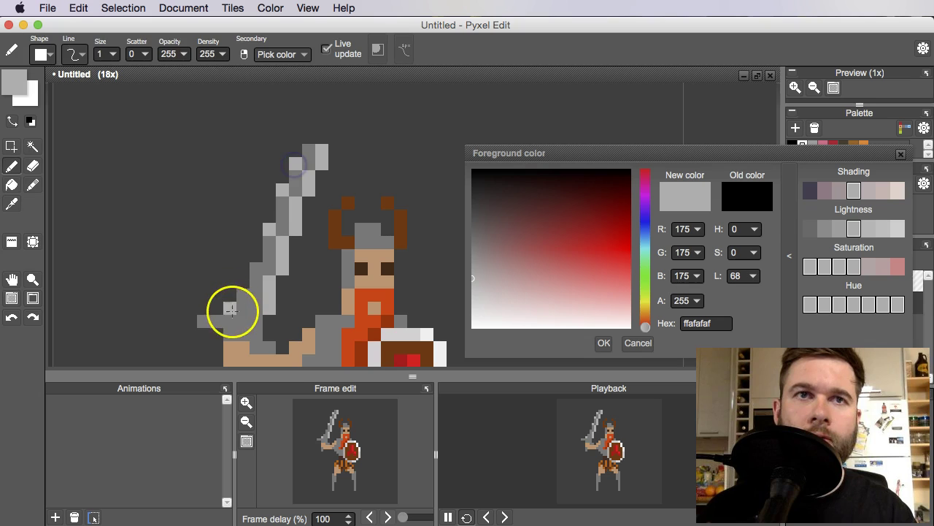
mouse_move(233, 308)
mouse_down()
mouse_move(263, 211)
mouse_move(299, 157)
mouse_up()
click(271, 301)
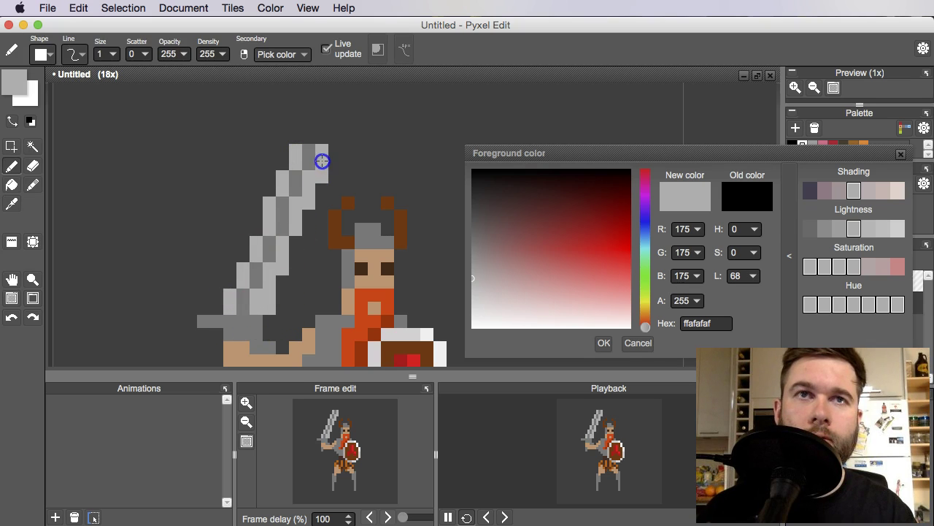
click(285, 302)
- Select the sword blade and move it about two pixels down into the crossguard
key(e)
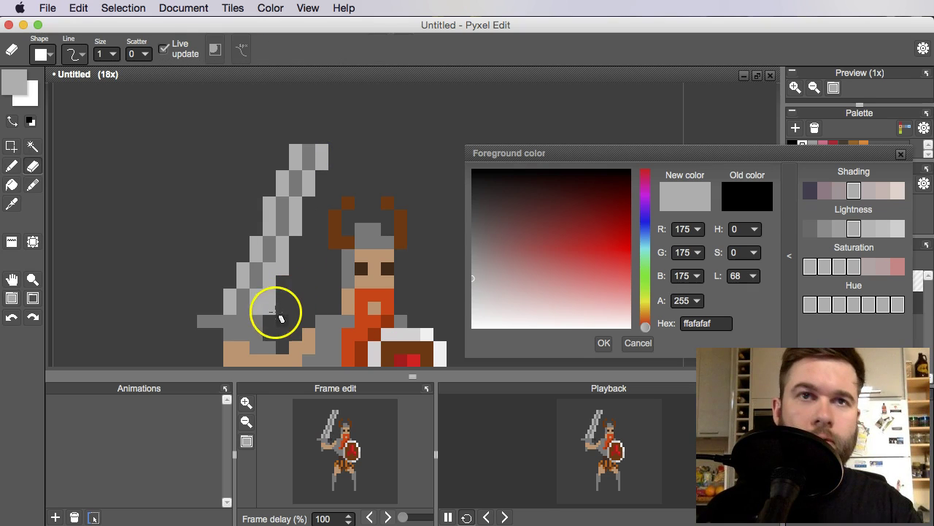
scroll(281, 271, down, 3)
click(324, 261)
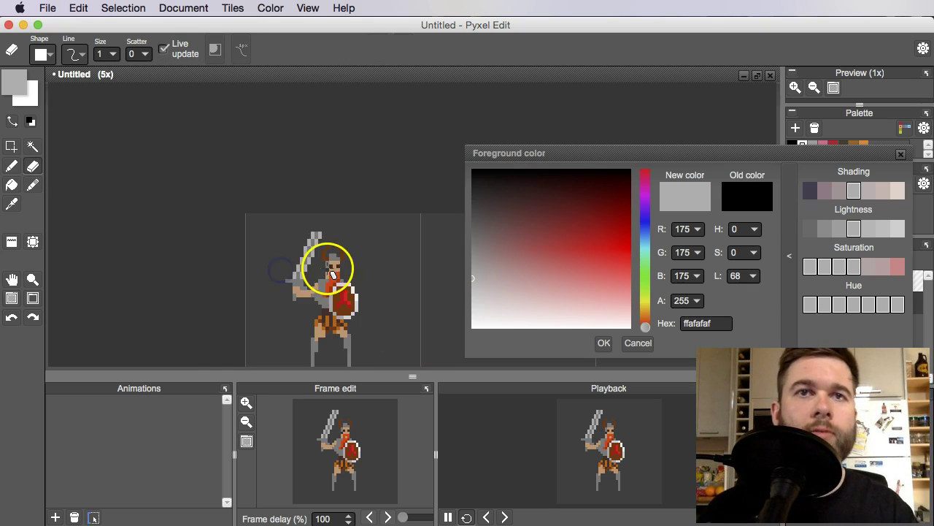
click(292, 285)
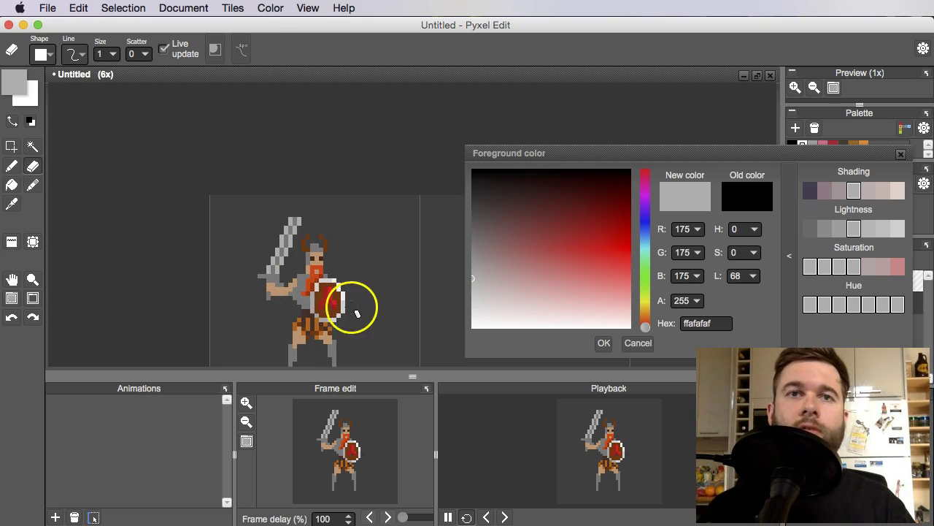
scroll(292, 267, up, 2)
scroll(307, 267, down, 1)
key(s)
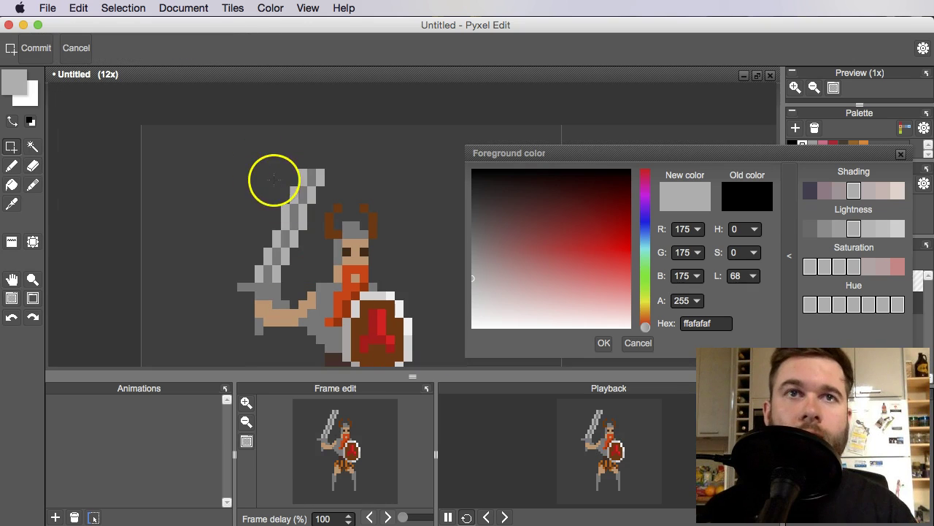
drag(298, 225, 292, 253)
scroll(353, 269, down, 3)
drag(404, 301, 382, 256)
scroll(358, 232, up, 1)
scroll(306, 232, up, 2)
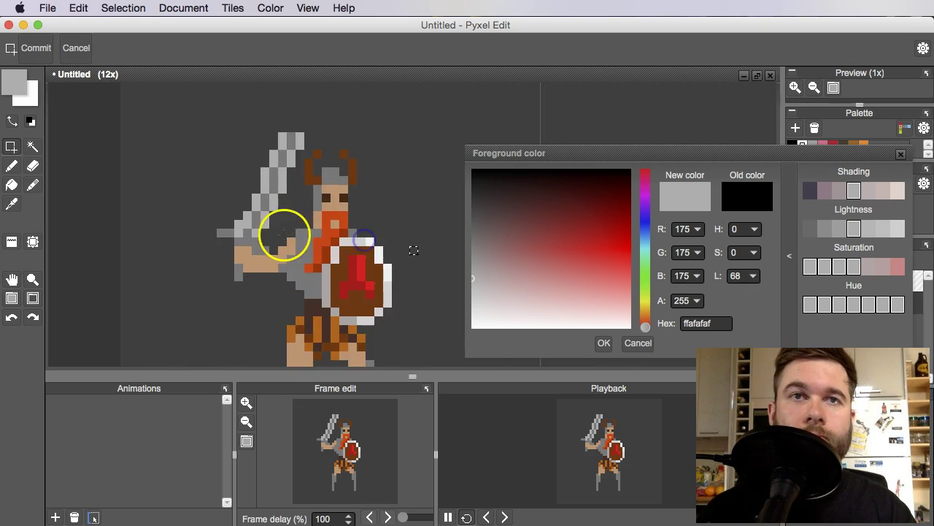
scroll(266, 256, down, 1)
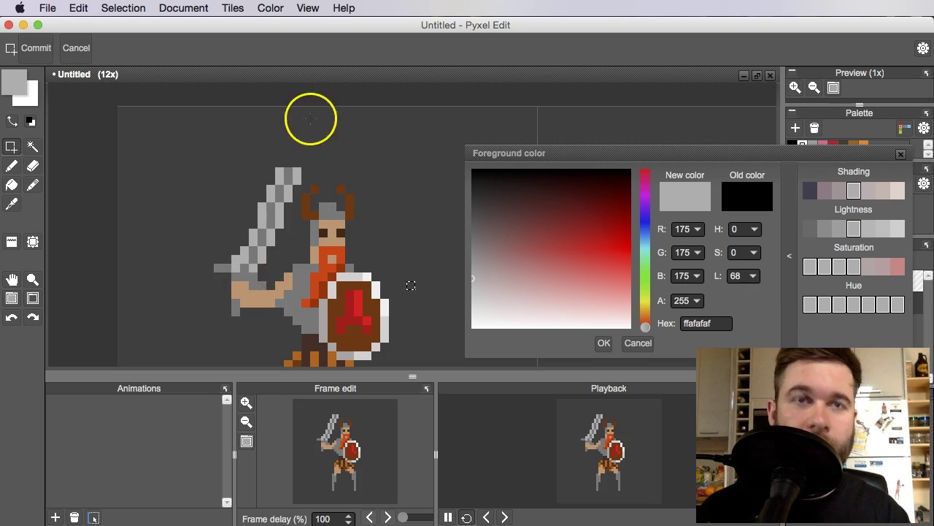
- Pick up the blade's light grey (afafaf) and cap the sword tip with a row of pixels
scroll(317, 221, up, 2)
key(b)
key(i)
right_click(293, 192)
click(284, 186)
right_click(271, 200)
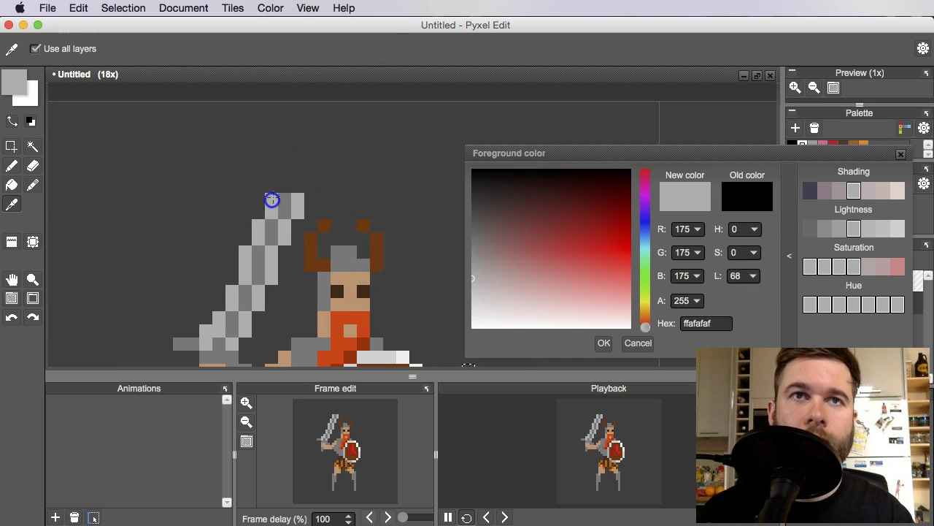
click(288, 188)
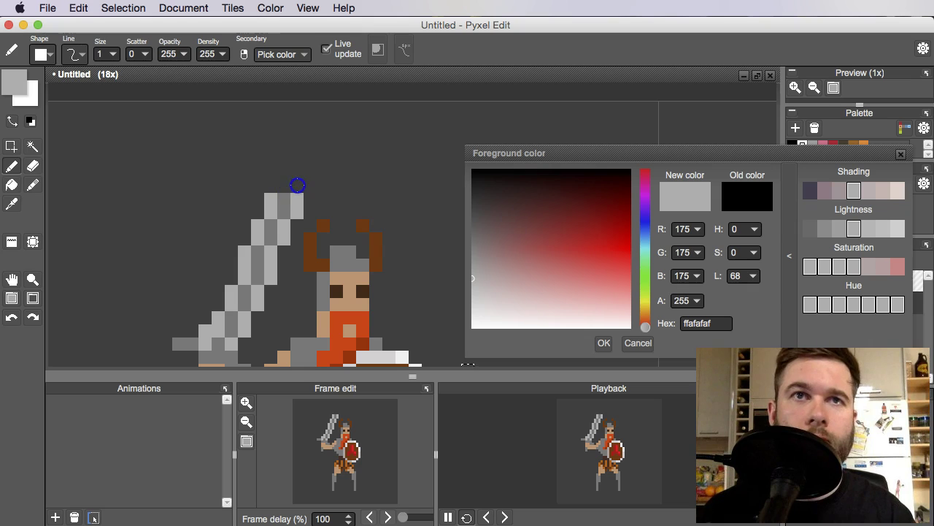
drag(333, 182, 332, 185)
key(m)
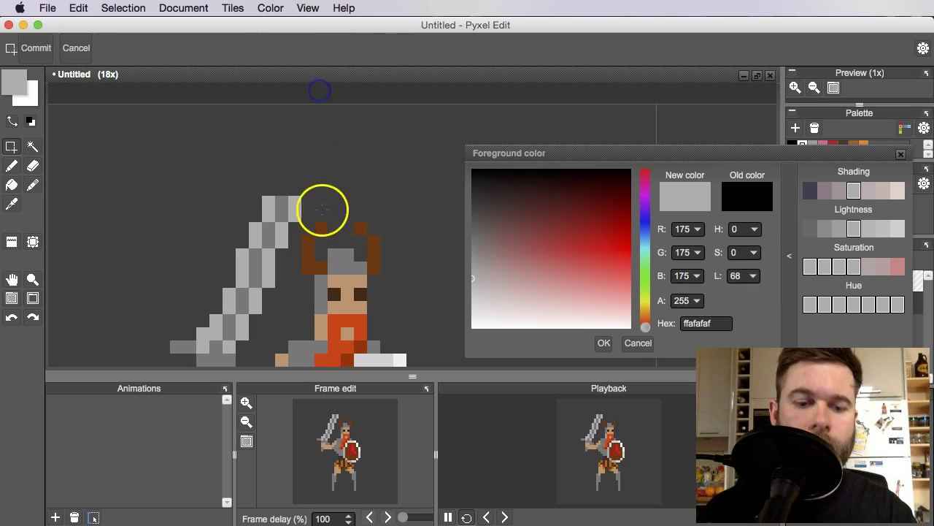
key(b)
scroll(295, 189, down, 4)
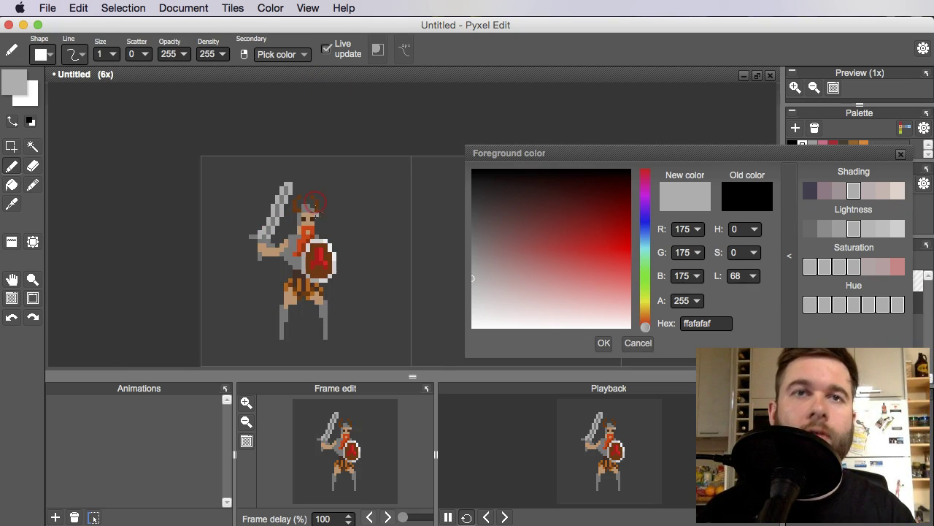
click(358, 188)
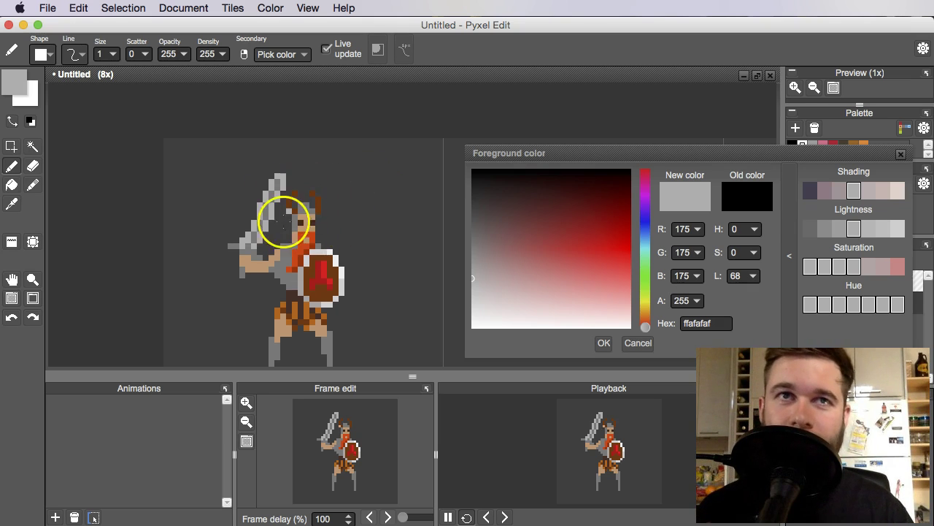
drag(375, 236, 329, 244)
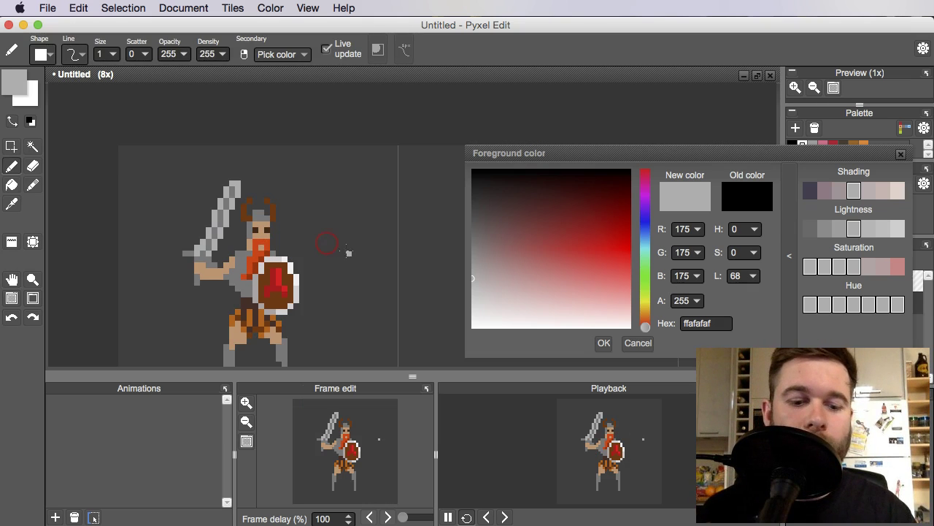
key(m)
drag(345, 173, 368, 208)
key(b)
click(273, 198)
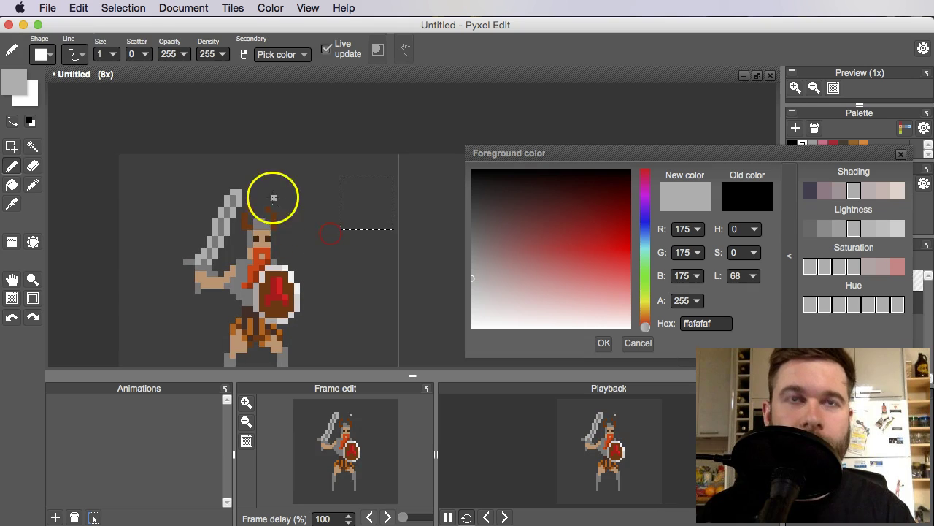
drag(338, 236, 322, 267)
drag(426, 229, 436, 269)
key(m)
click(290, 227)
key(f)
click(285, 245)
mouse_move(255, 283)
mouse_down()
mouse_move(301, 254)
mouse_move(243, 278)
mouse_up()
key(ctrl+z)
- Pick up the blade's light grey (afafaf) and recolour the crossguard above the warrior's hand with it
scroll(301, 254, up, 1)
scroll(251, 278, up, 3)
key(b)
right_click(234, 221)
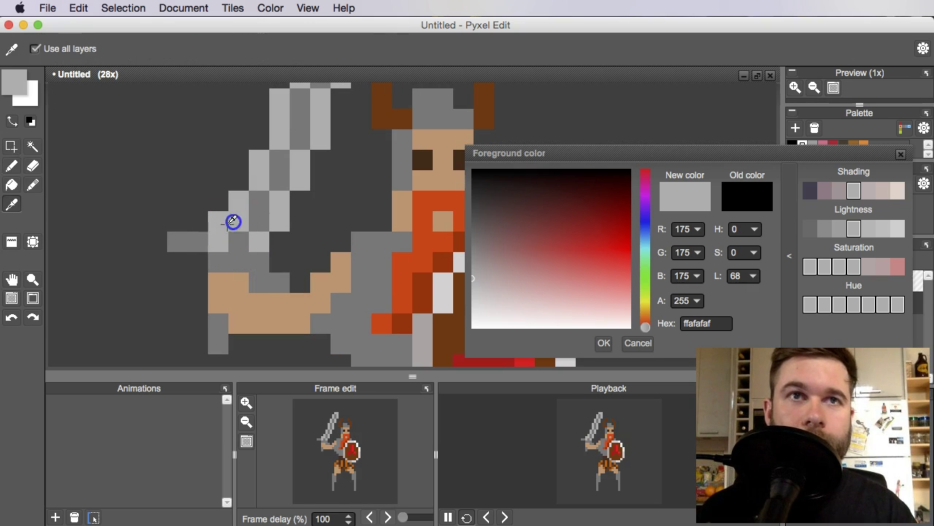
drag(177, 235, 203, 246)
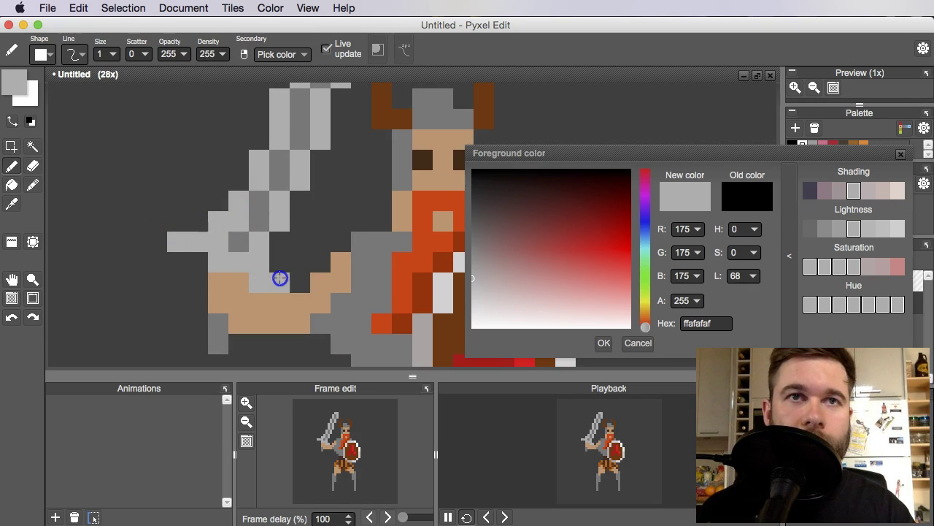
scroll(304, 292, down, 4)
scroll(257, 233, up, 3)
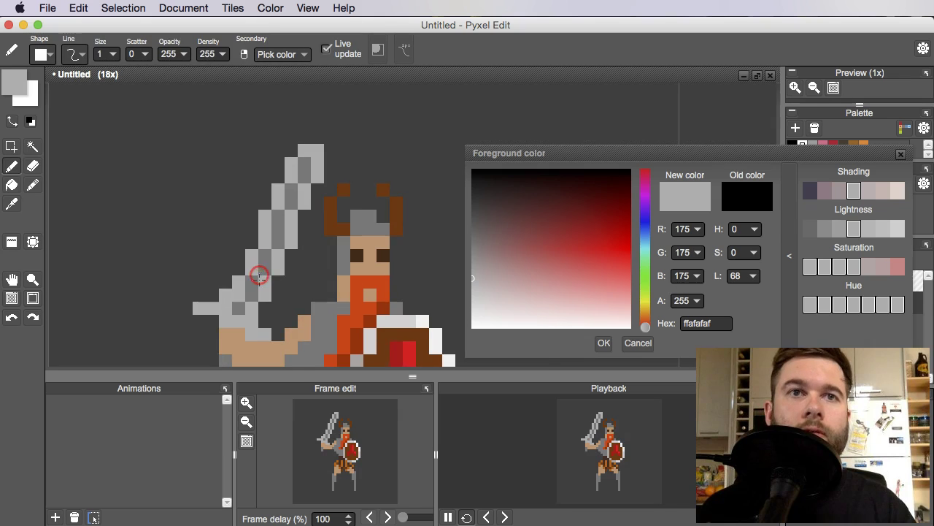
- Choose the lighter grey cfcfcf and highlight the blade edge facing the warrior
scroll(254, 284, up, 2)
scroll(262, 266, down, 3)
scroll(277, 241, up, 2)
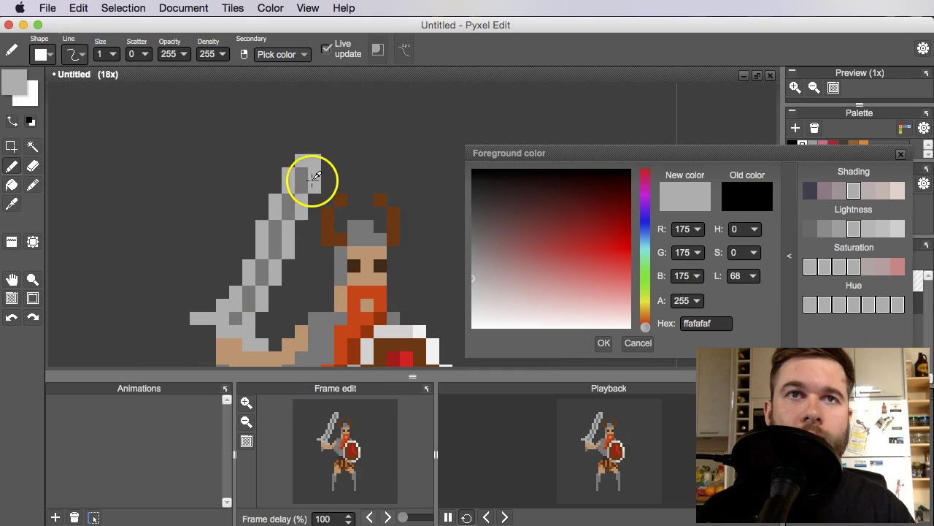
click(897, 229)
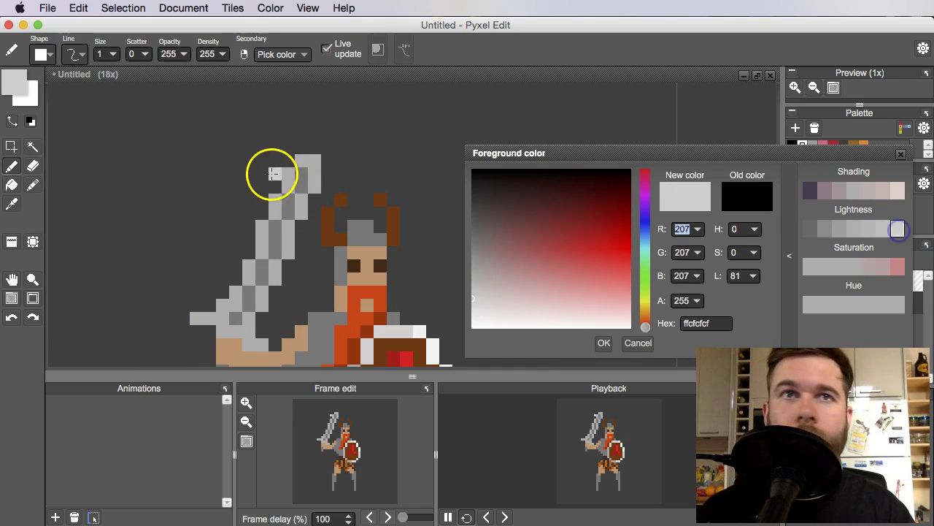
click(314, 169)
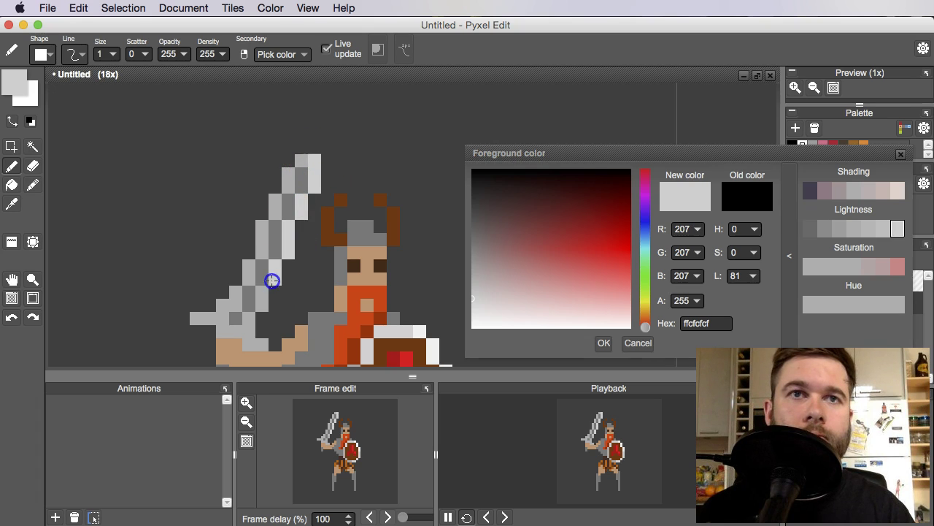
- Highlight the crossguard in cfcfcf and erase the extra pixels above its outer end
scroll(258, 303, down, 3)
scroll(239, 268, up, 3)
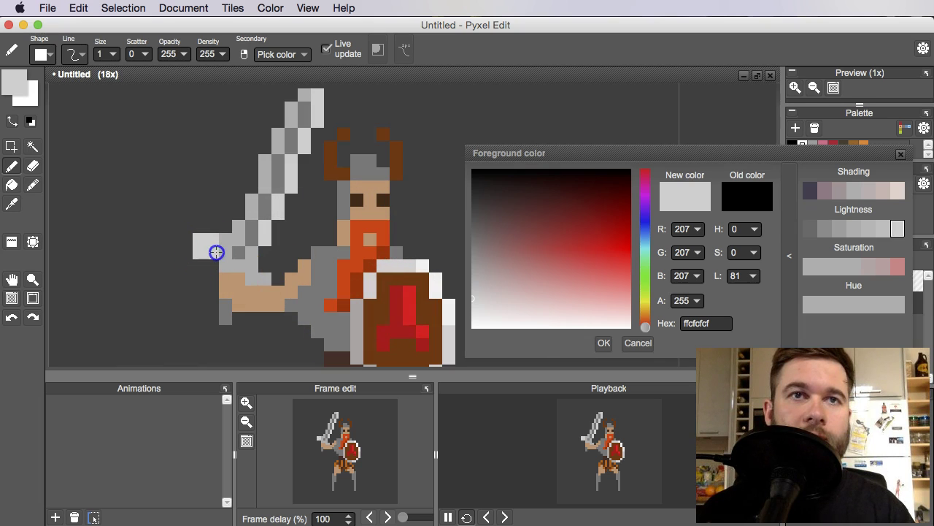
scroll(265, 277, down, 3)
scroll(240, 261, up, 3)
key(e)
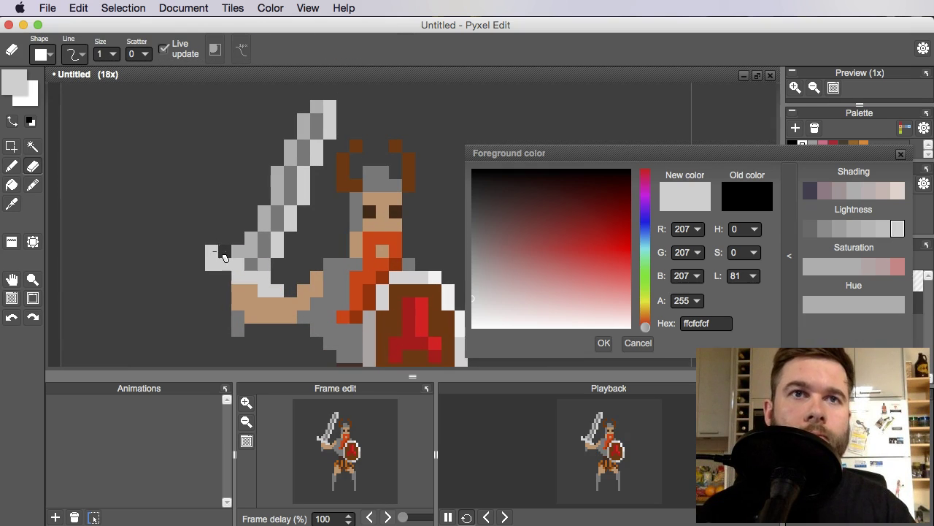
scroll(230, 247, down, 3)
drag(235, 255, 232, 262)
- Pick up the skin colour c89670 and thicken the sword hand and the underside of the forearm
scroll(243, 284, up, 3)
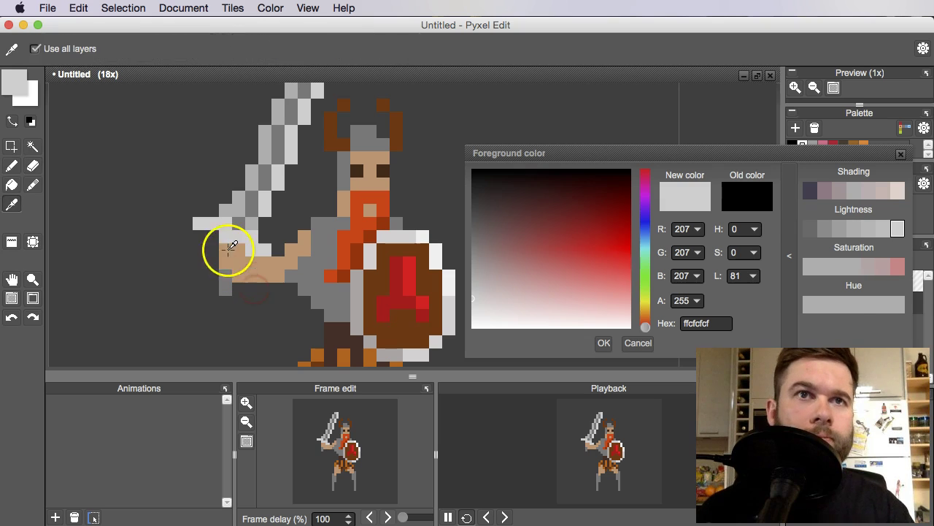
alt+click(216, 249)
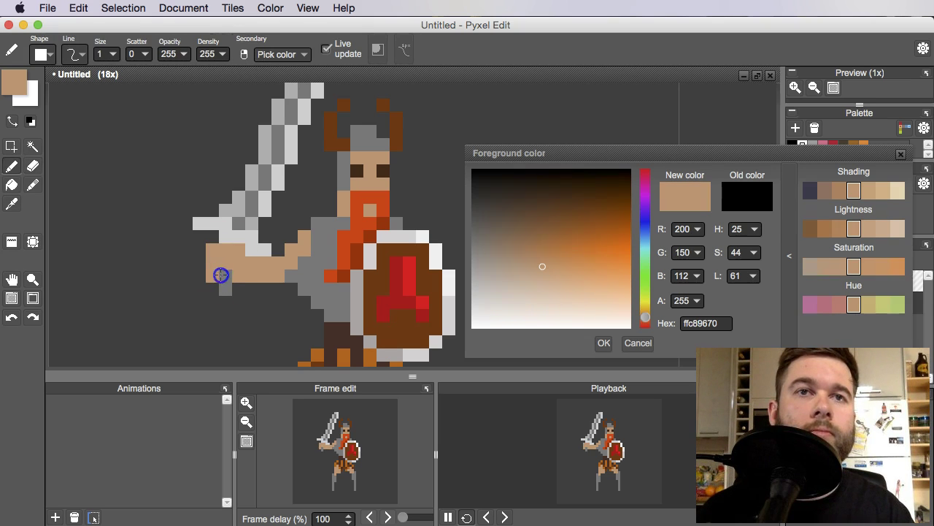
scroll(221, 274, down, 3)
click(317, 305)
scroll(248, 285, up, 3)
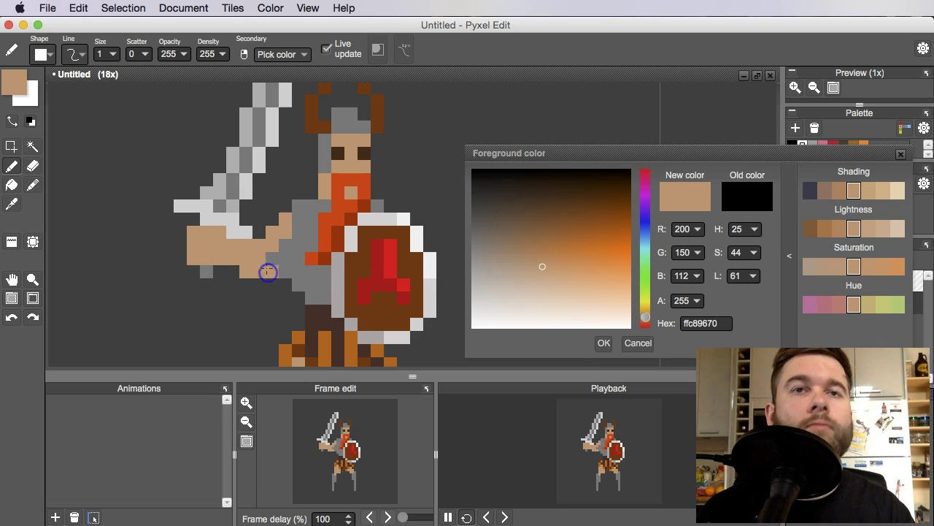
scroll(281, 253, down, 5)
drag(365, 282, 365, 290)
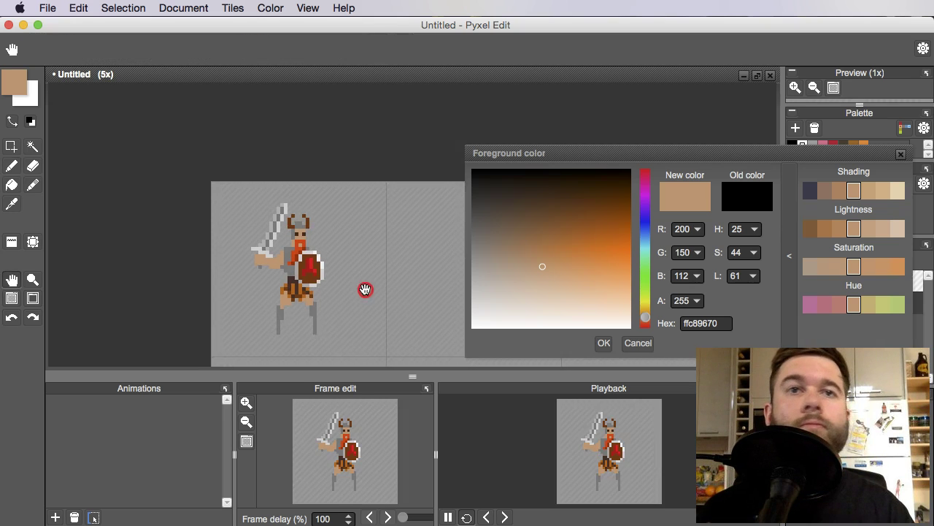
- Trim the elbow and reshape the underside of the warrior's forearm in the skin colour c89670
scroll(332, 270, up, 3)
drag(310, 257, 310, 255)
scroll(309, 256, up, 2)
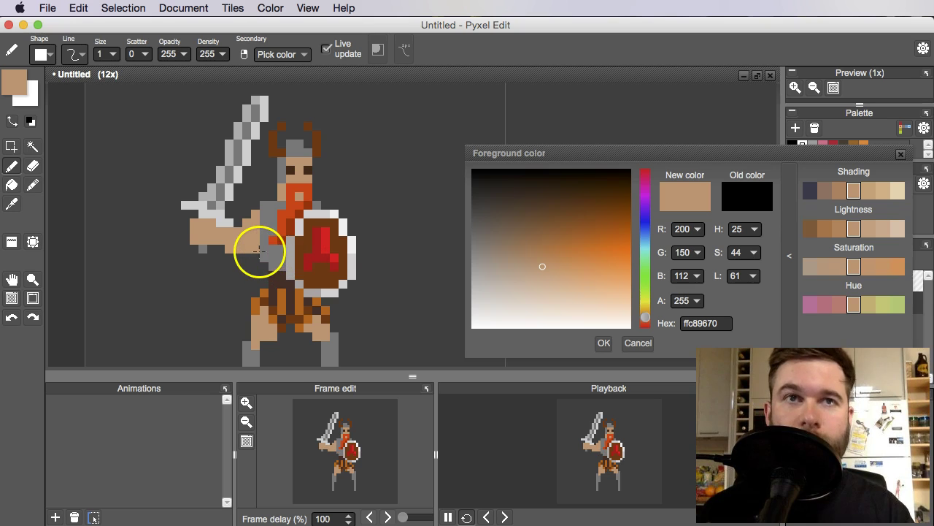
key(e)
scroll(285, 267, down, 4)
scroll(253, 273, up, 4)
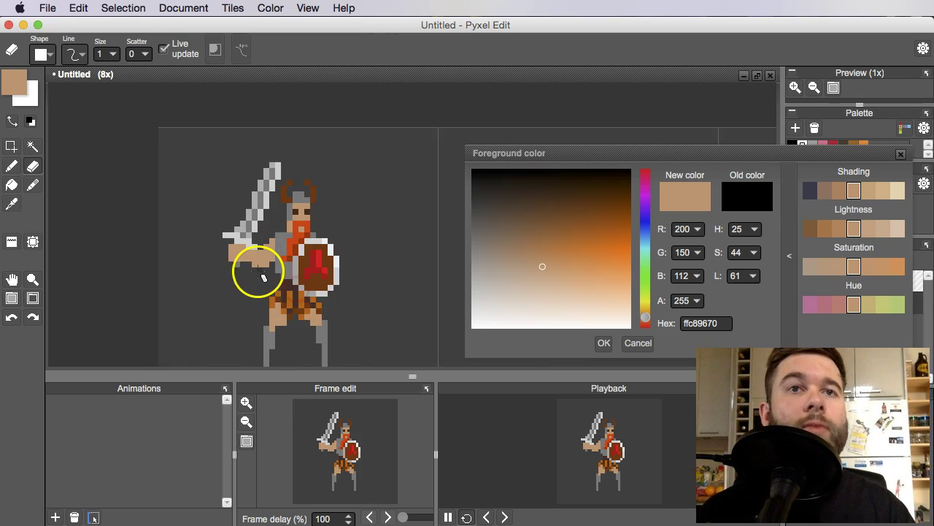
drag(256, 244, 258, 248)
key(b)
right_click(265, 252)
right_click(265, 253)
right_click(268, 251)
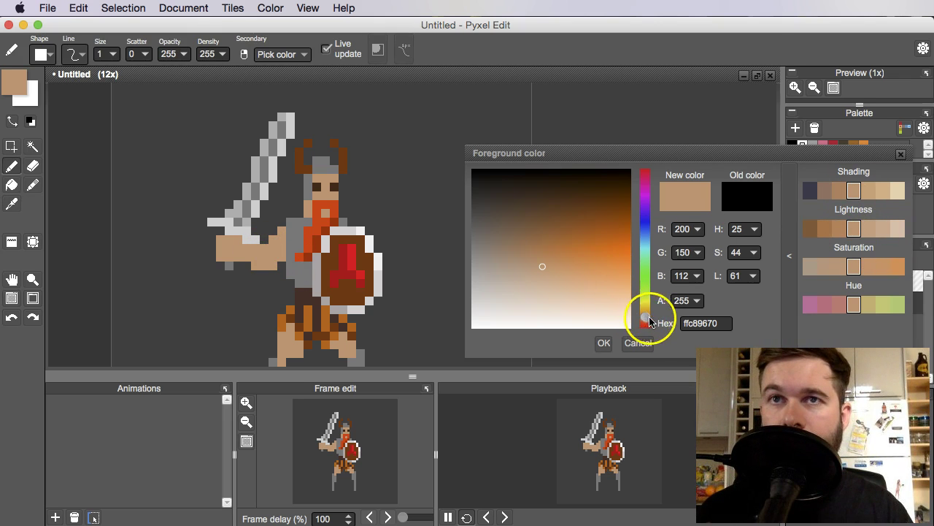
- Mix the darker, redder skin tone be7b57 and shade the sword arm from the forearm to the elbow with it
drag(647, 321, 648, 322)
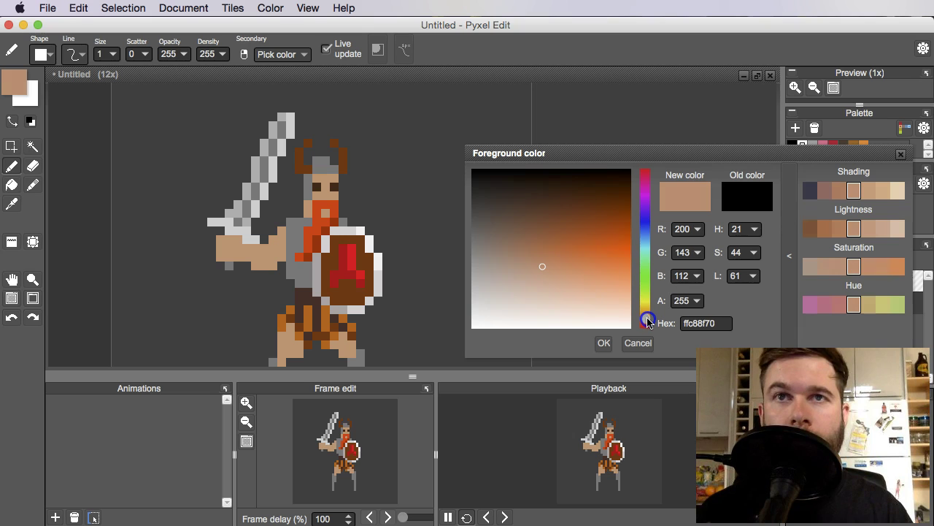
drag(545, 262, 542, 256)
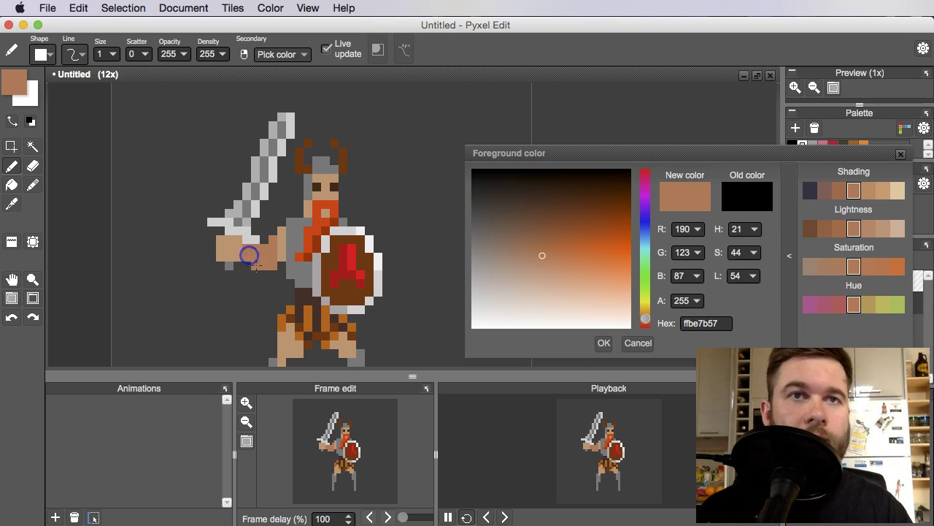
click(256, 266)
scroll(298, 265, down, 4)
drag(302, 265, 314, 275)
scroll(313, 274, up, 4)
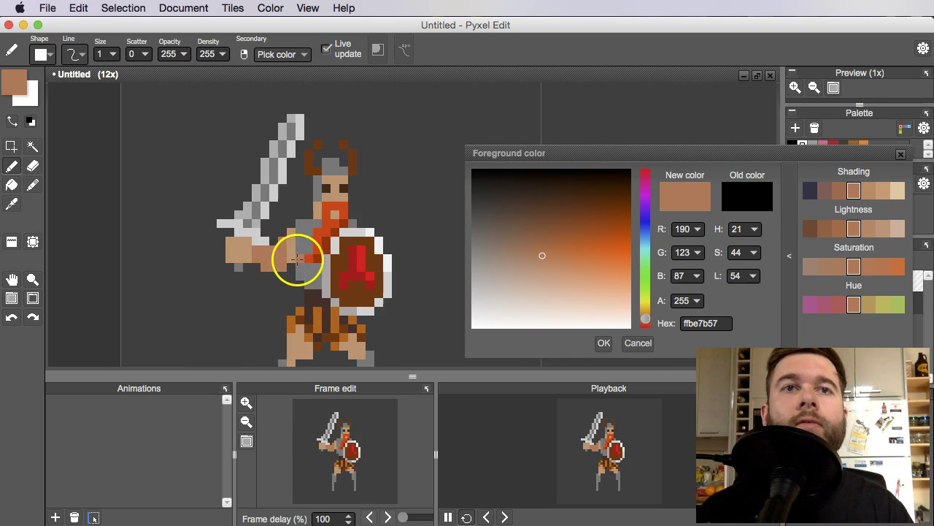
scroll(293, 235, down, 4)
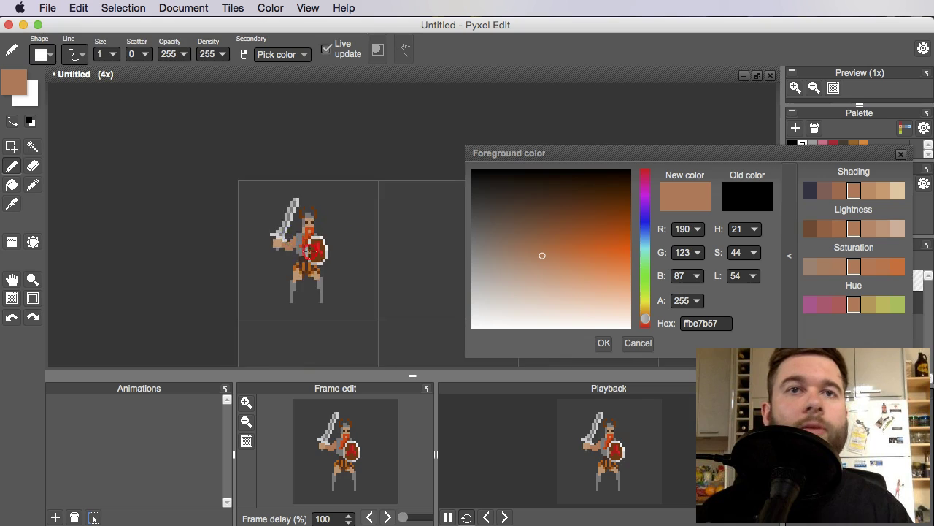
click(290, 246)
- Pick up the tunic grey 797979 and repaint the shoulder pixel above the elbow with it
scroll(304, 247, up, 4)
scroll(303, 247, up, 2)
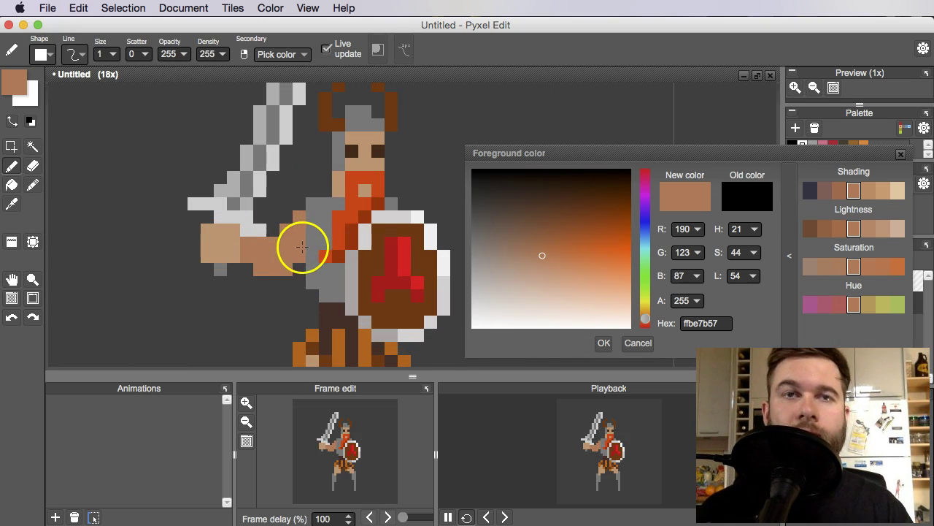
alt+click(323, 211)
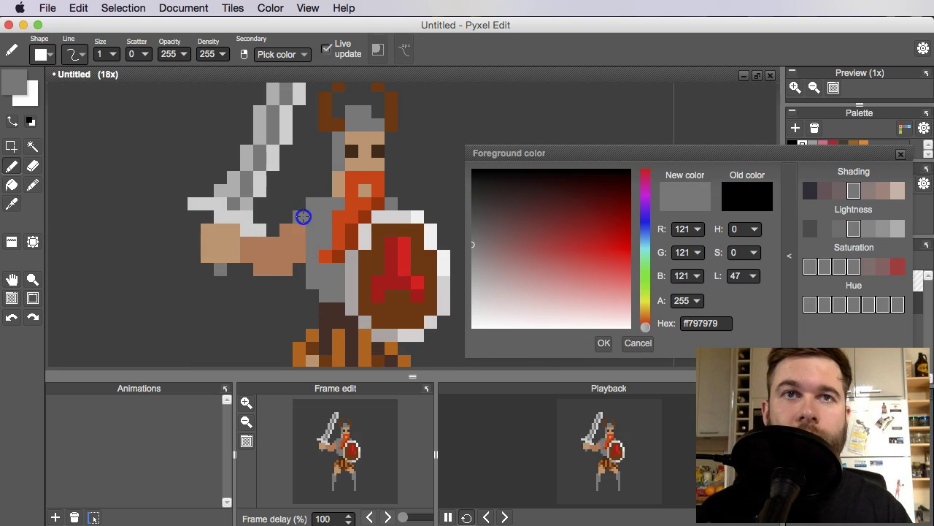
scroll(303, 217, down, 5)
scroll(314, 235, up, 4)
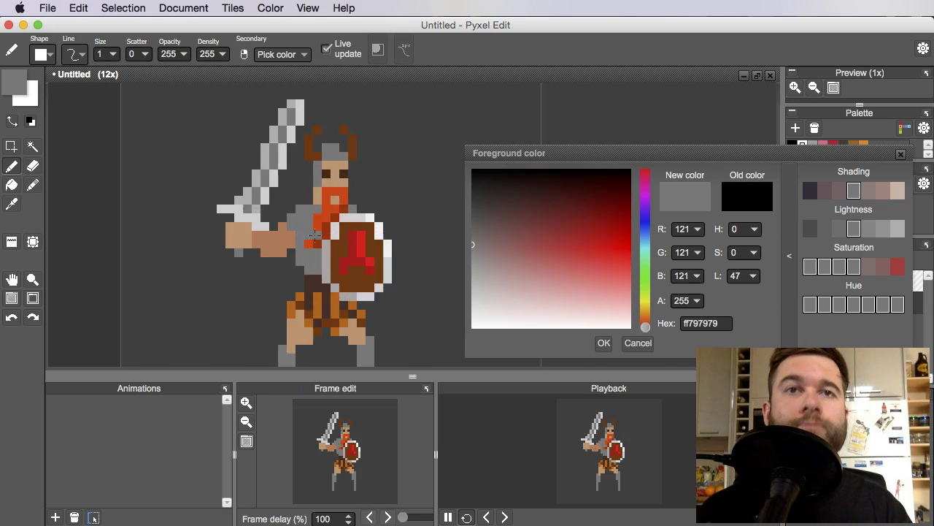
scroll(314, 235, up, 2)
- Choose the darker grey 494949 and dot it in a checkerboard over the warrior's grey tunic for a chainmail texture
alt+click(296, 212)
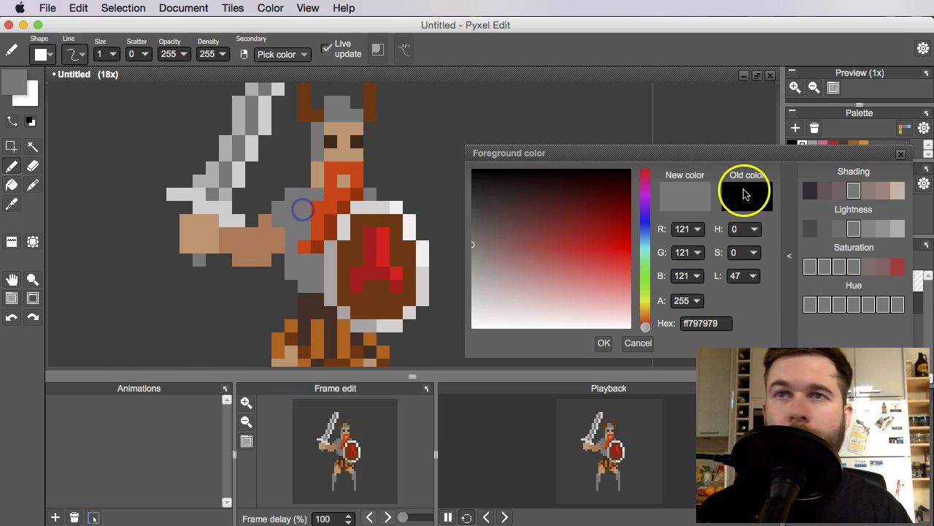
click(824, 228)
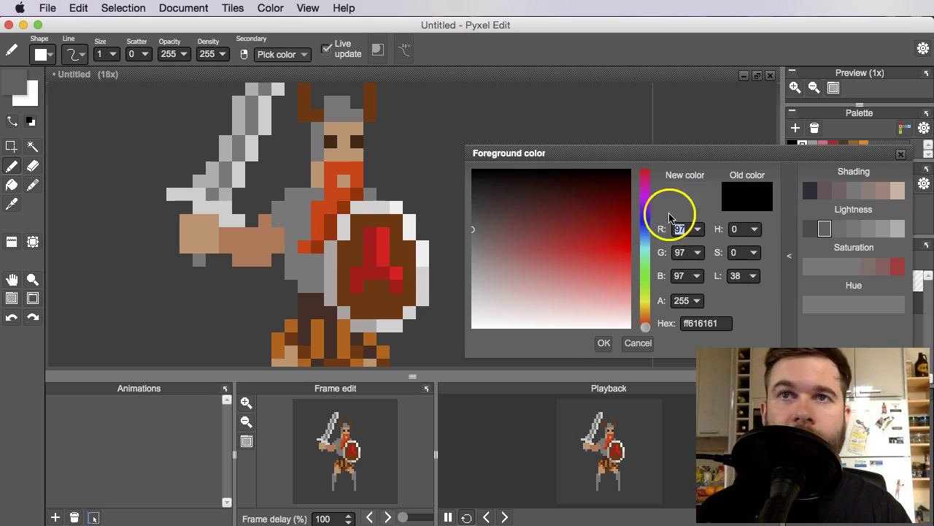
click(809, 228)
click(289, 206)
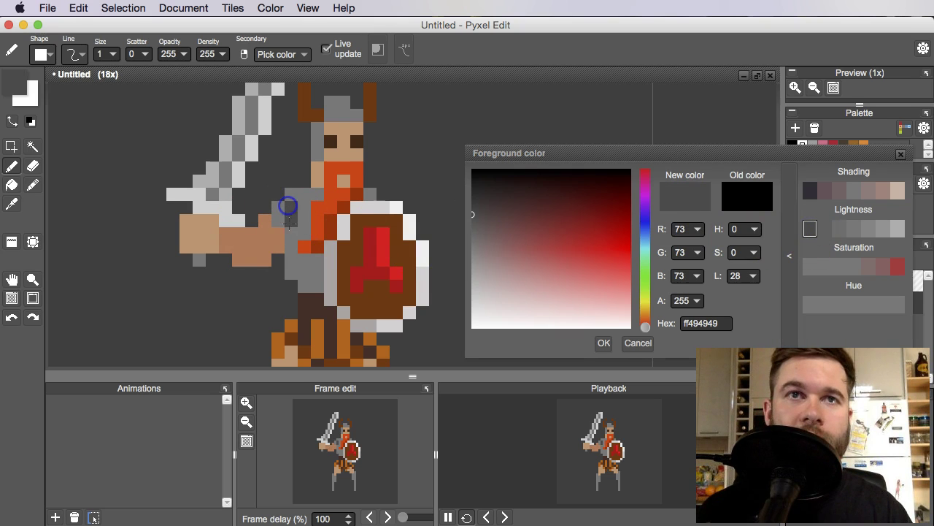
scroll(316, 262, down, 3)
drag(358, 273, 355, 278)
scroll(321, 276, up, 3)
click(286, 267)
click(295, 266)
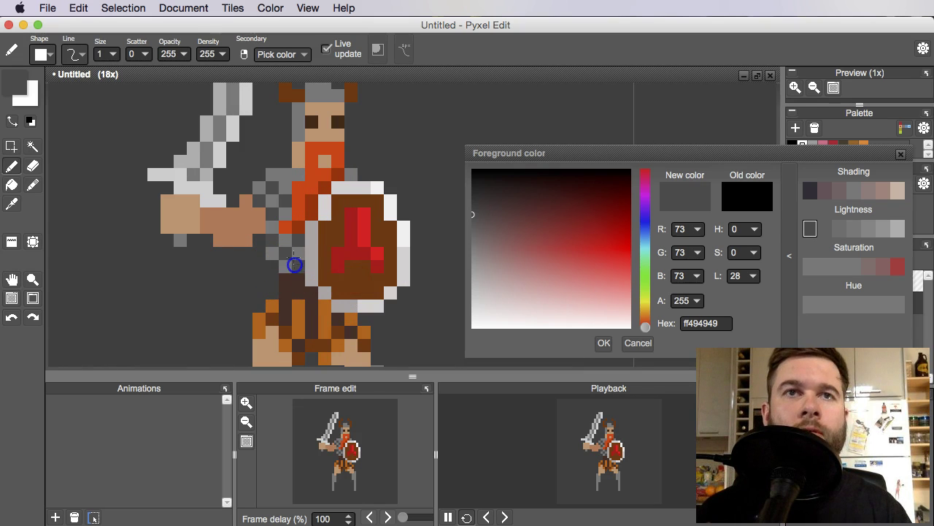
click(286, 177)
scroll(410, 197, down, 4)
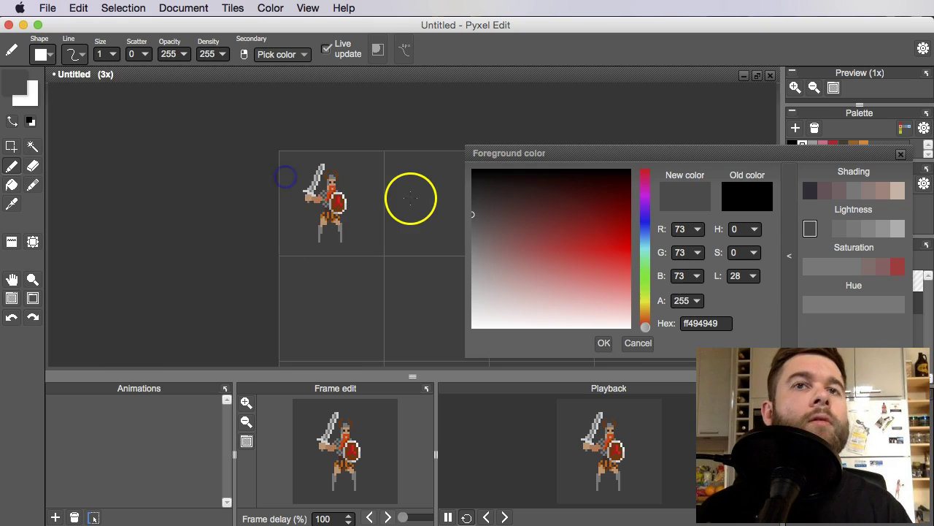
scroll(347, 186, up, 3)
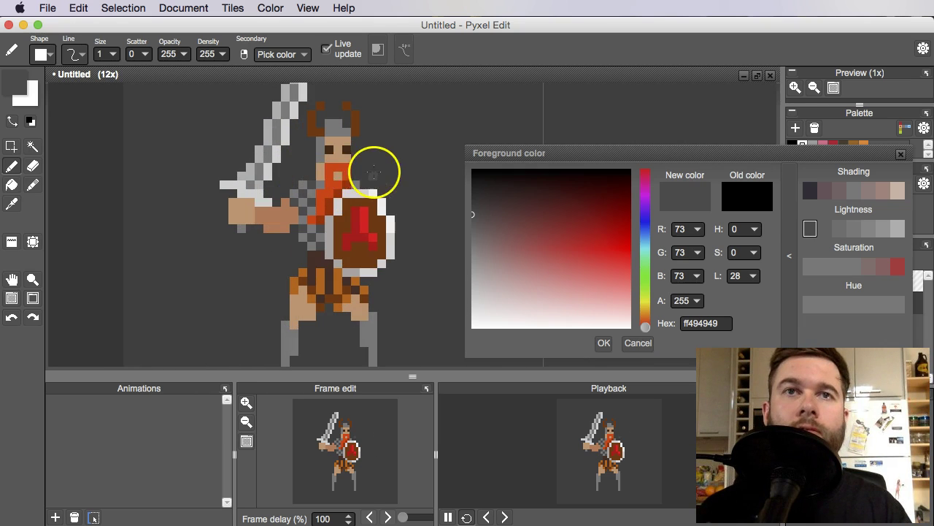
- Highlight the helmet's shield-facing side in the lighter grey afafaf, and pick up the mid grey 797979 to retouch it
alt+click(324, 167)
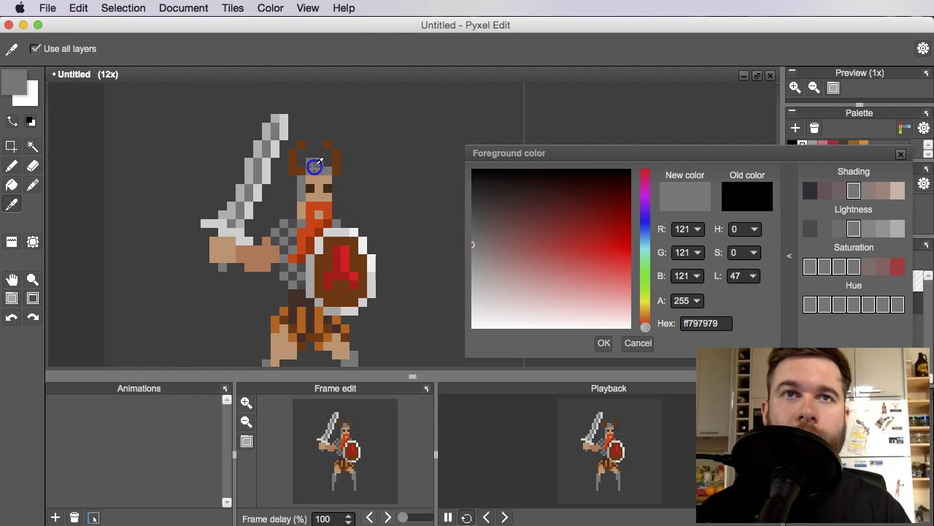
click(898, 227)
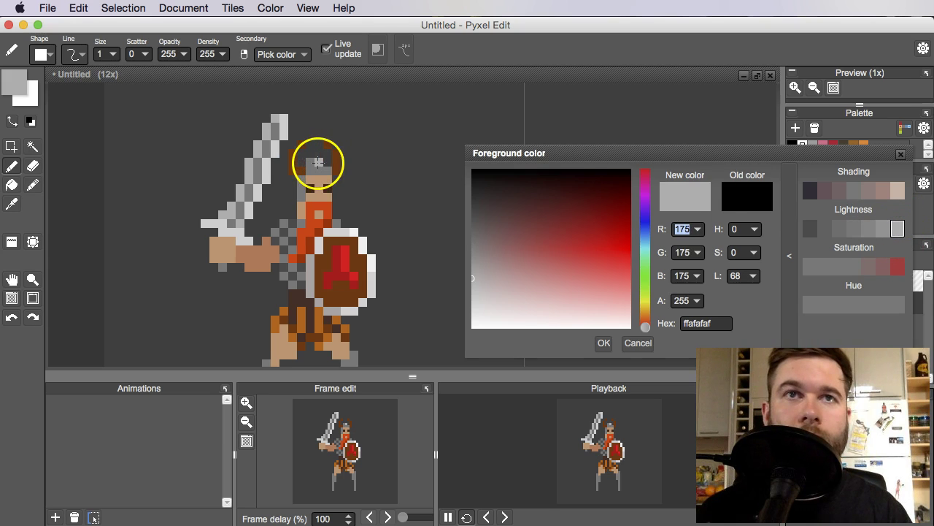
scroll(343, 183, down, 2)
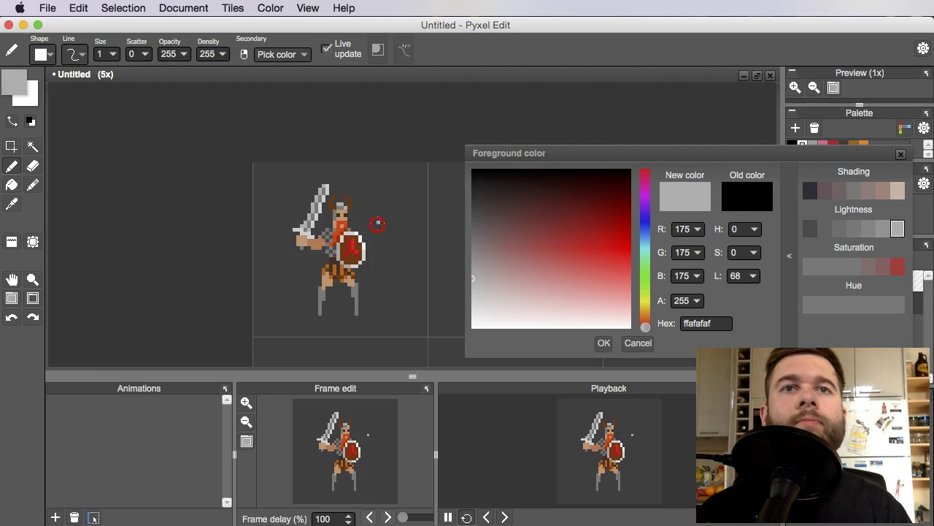
scroll(358, 211, up, 3)
key(alt)
alt+click(300, 204)
scroll(365, 223, down, 3)
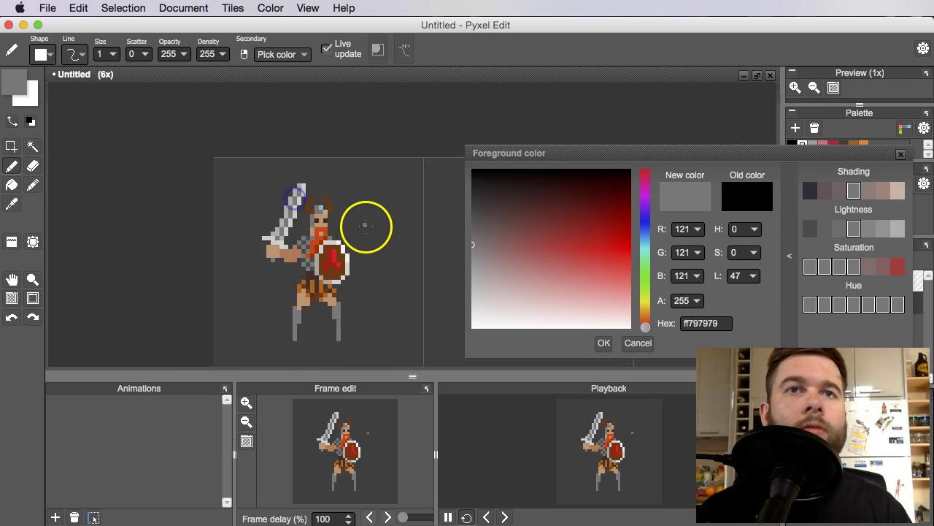
- Mix the pale skin tone e5c5b1 and recolour both brown helmet horns with it
scroll(365, 227, up, 3)
alt+click(282, 215)
drag(603, 313, 555, 298)
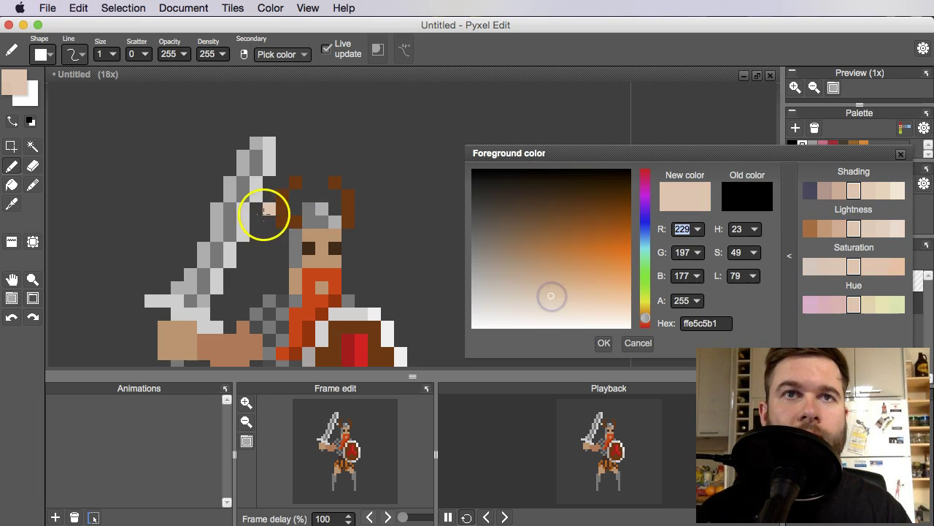
drag(281, 197, 278, 220)
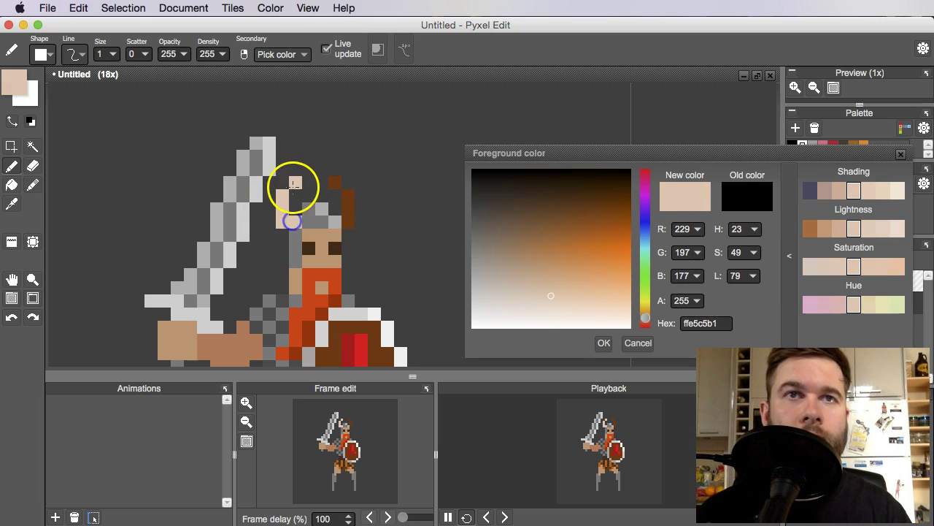
scroll(350, 202, down, 3)
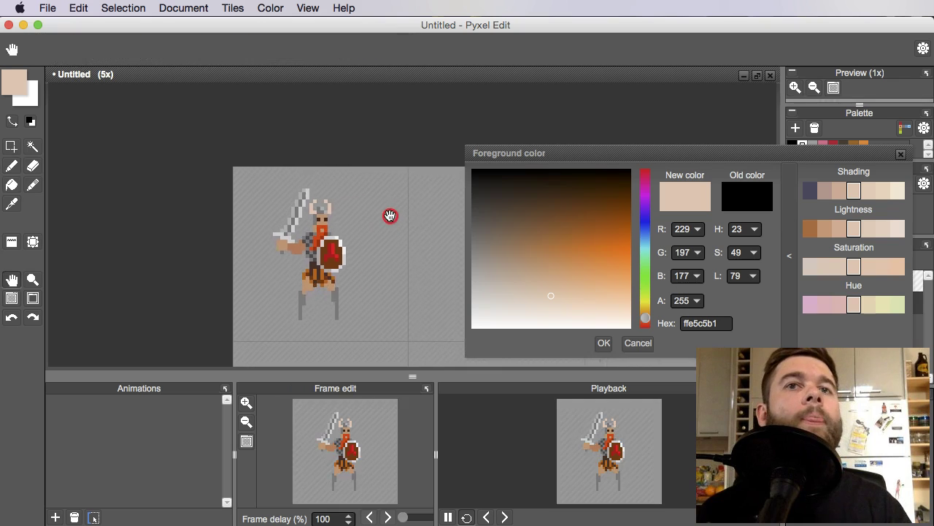
- Undo the extra inner pixel and thicken both helmet horns along their outer sides and bases in e5c5b1
scroll(334, 209, up, 5)
key(ctrl+z)
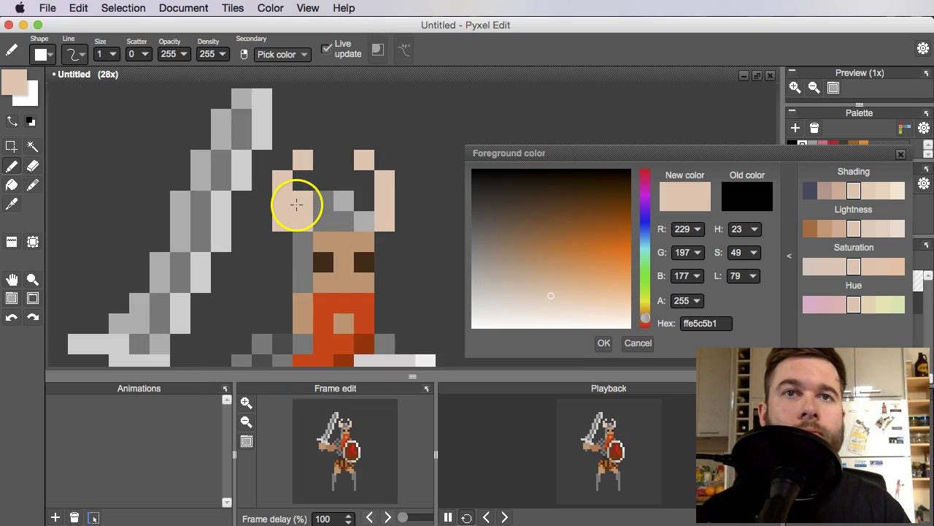
click(266, 201)
click(281, 235)
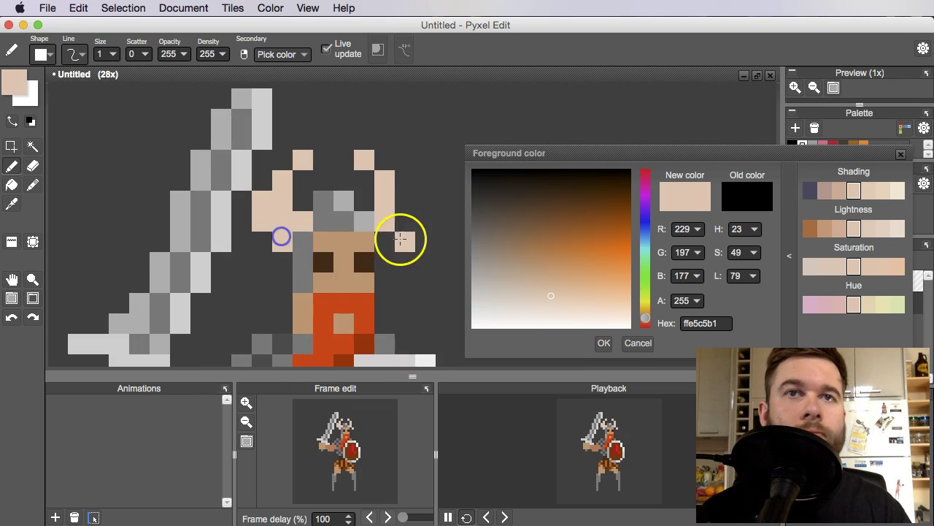
click(385, 240)
drag(401, 202, 362, 228)
scroll(402, 219, down, 8)
key(space)
scroll(393, 217, up, 4)
key(space)
scroll(362, 228, down, 4)
scroll(380, 241, up, 7)
- Shift the horn colour to the greyer bone tone dfd5c7 and fill both helmet horns with it
key(i)
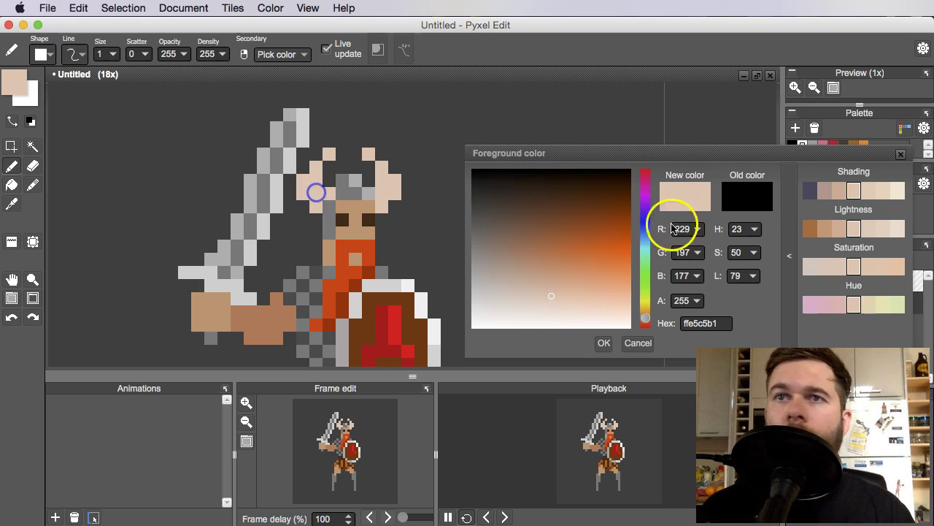
drag(646, 318, 646, 315)
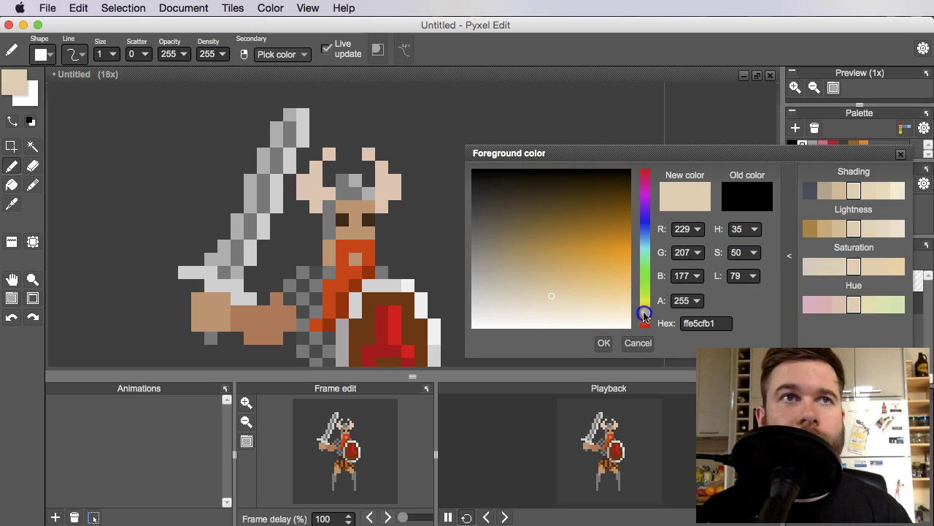
mouse_move(525, 296)
mouse_down()
mouse_move(531, 301)
mouse_move(514, 300)
mouse_up()
click(328, 157)
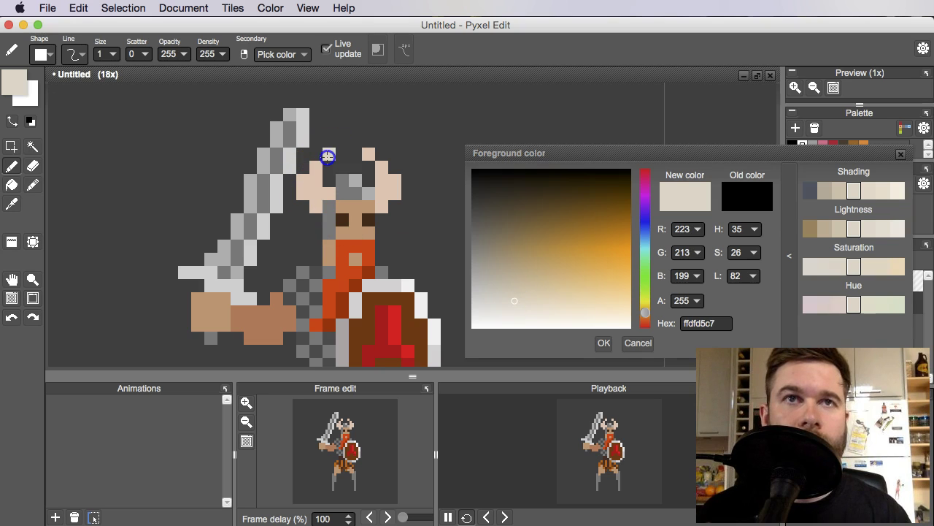
key(f)
click(385, 184)
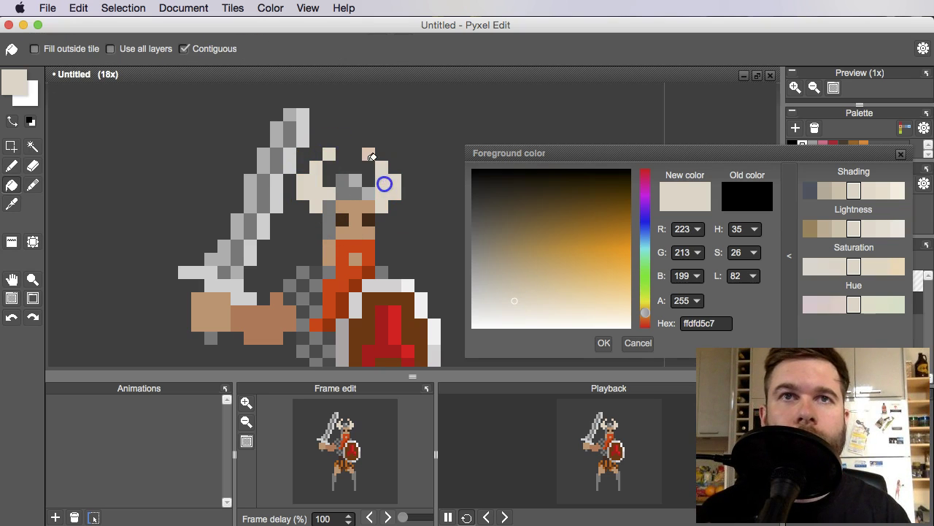
key(b)
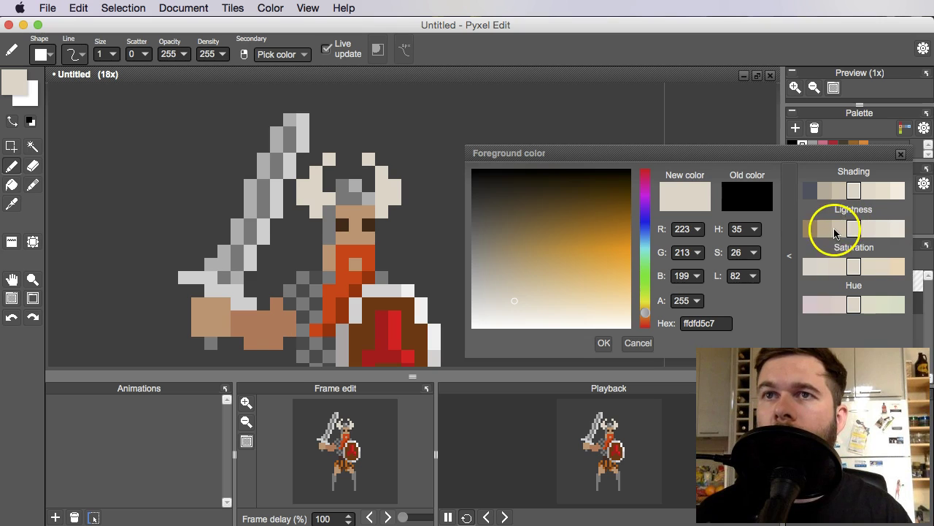
- Choose the darker brown a1845c and shade the lower part of the sword-side horn with it
click(810, 228)
click(316, 187)
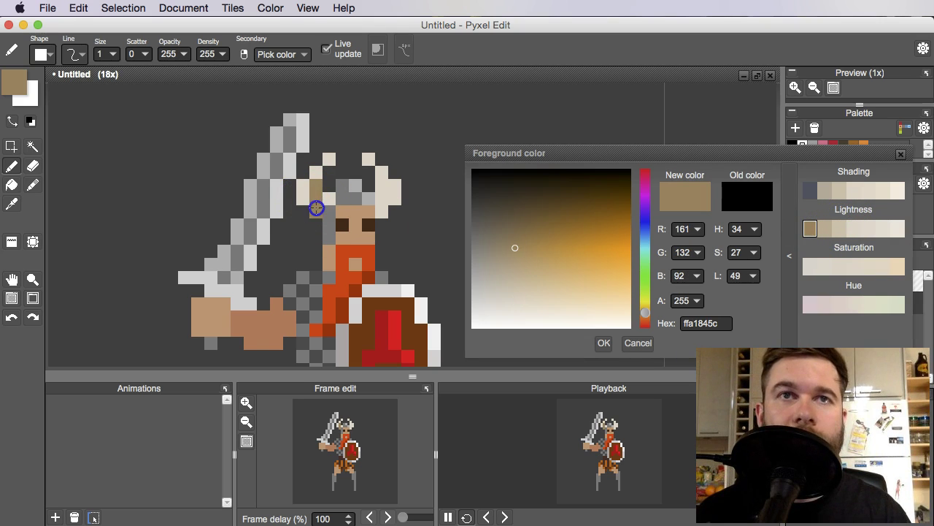
key(super+z)
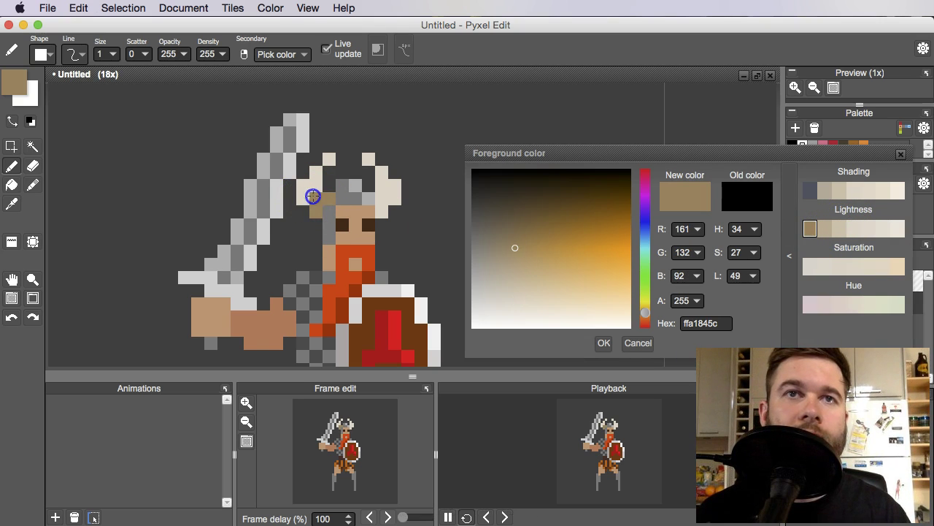
- Pick up the horn's shading brown, choose its darker shade 614f37 and deepen the shadow on the sword-side horn
key(i)
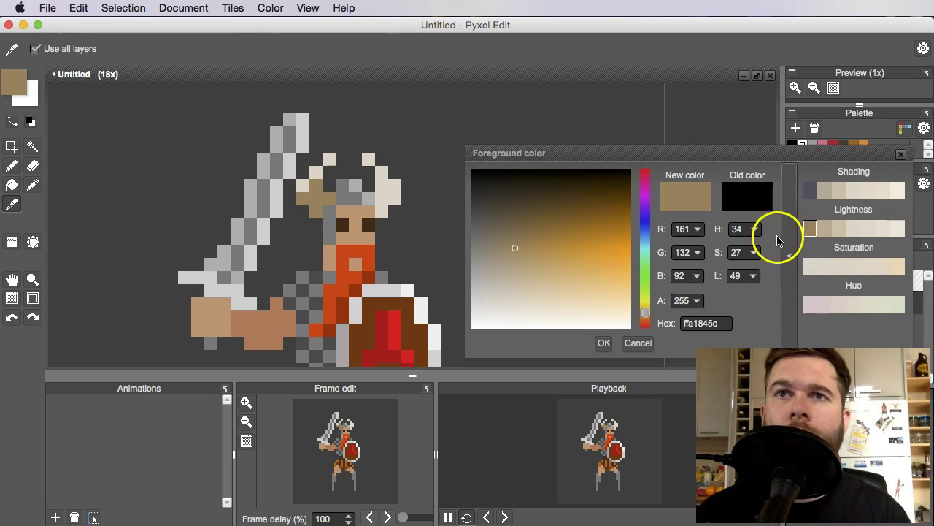
click(323, 197)
key(b)
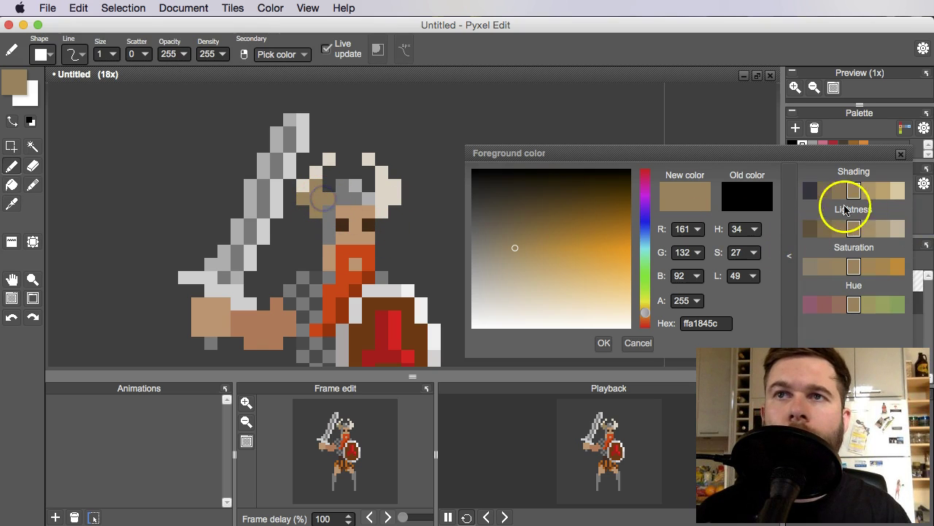
click(810, 228)
click(302, 198)
scroll(371, 215, down, 4)
scroll(365, 219, up, 5)
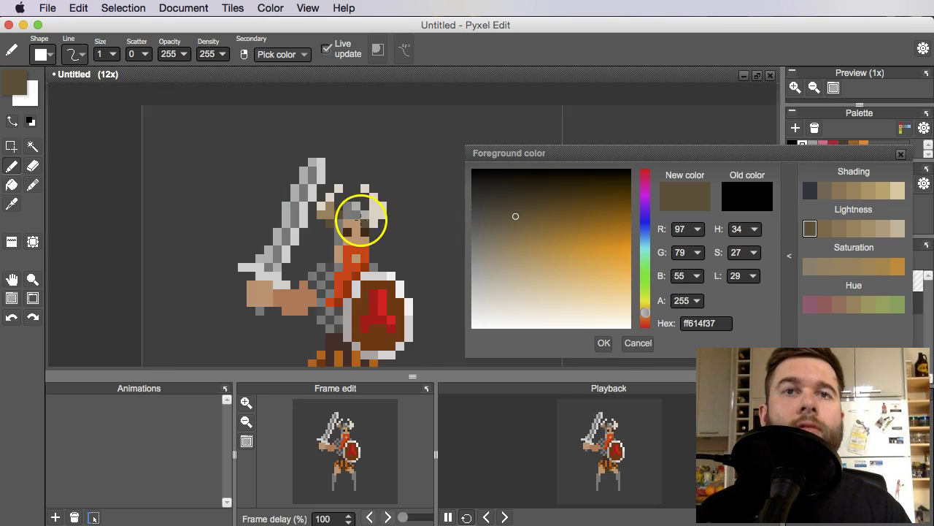
- Shift the horn's bone tone to the warmer cream eedfbf and recolour the whole sword-side horn with it, including its shaded pixels
key(i)
alt+click(290, 169)
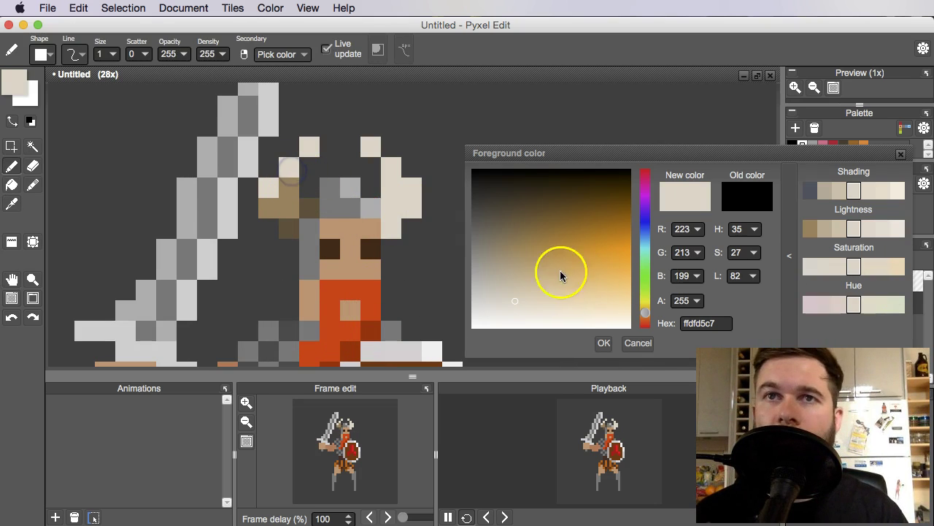
alt+click(286, 167)
drag(516, 299, 537, 280)
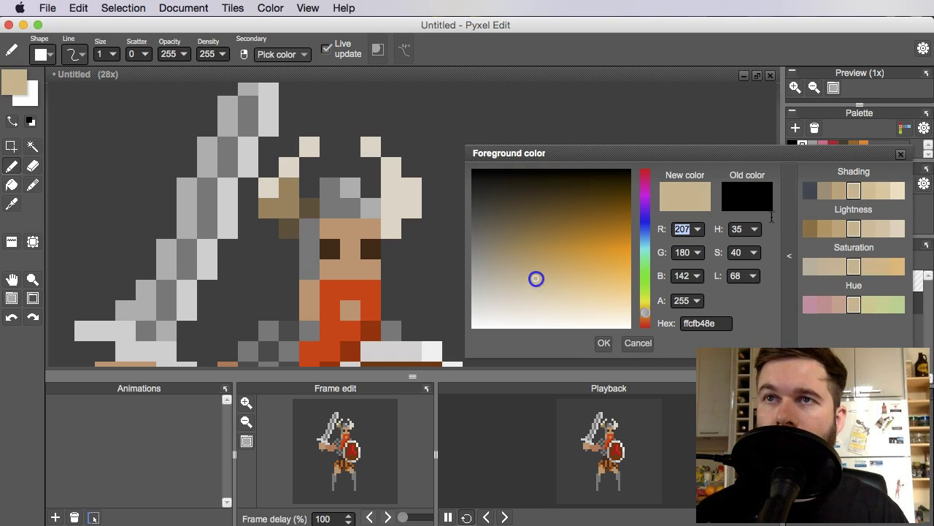
click(897, 191)
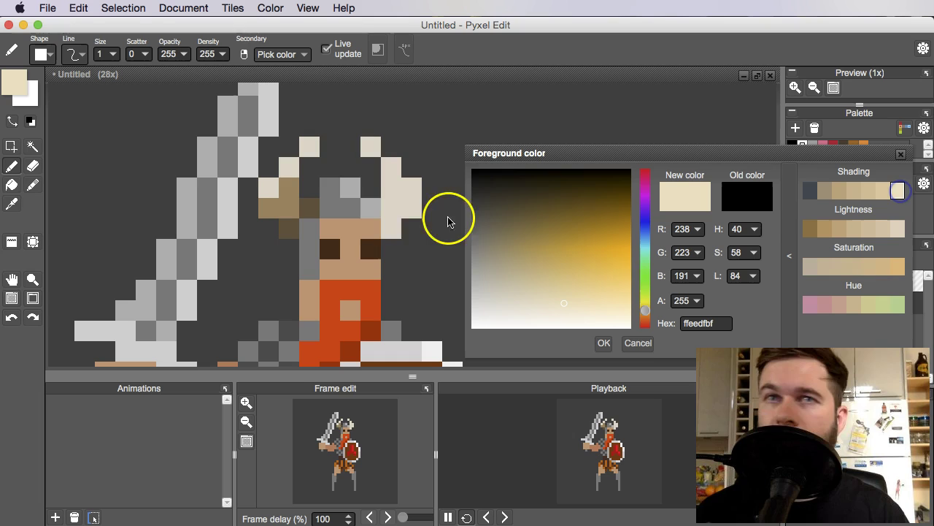
click(333, 167)
key(f)
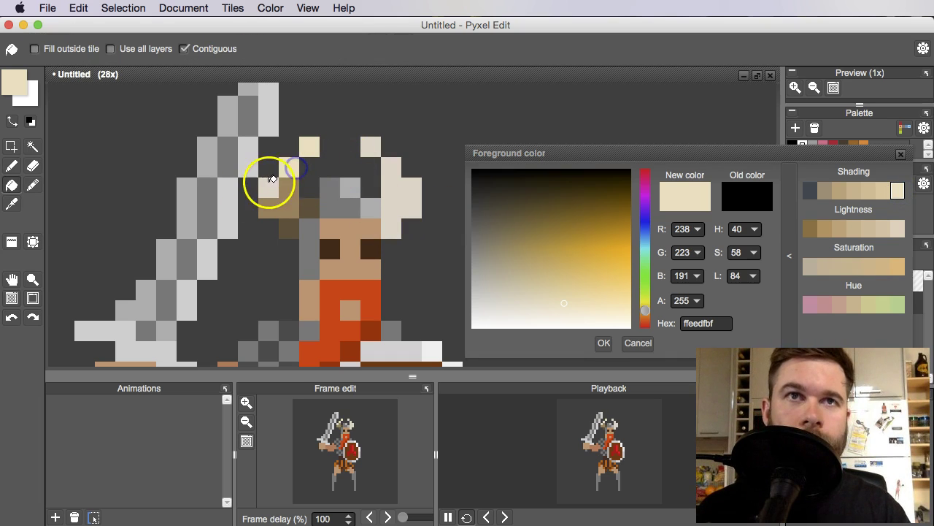
click(271, 179)
alt+click(273, 192)
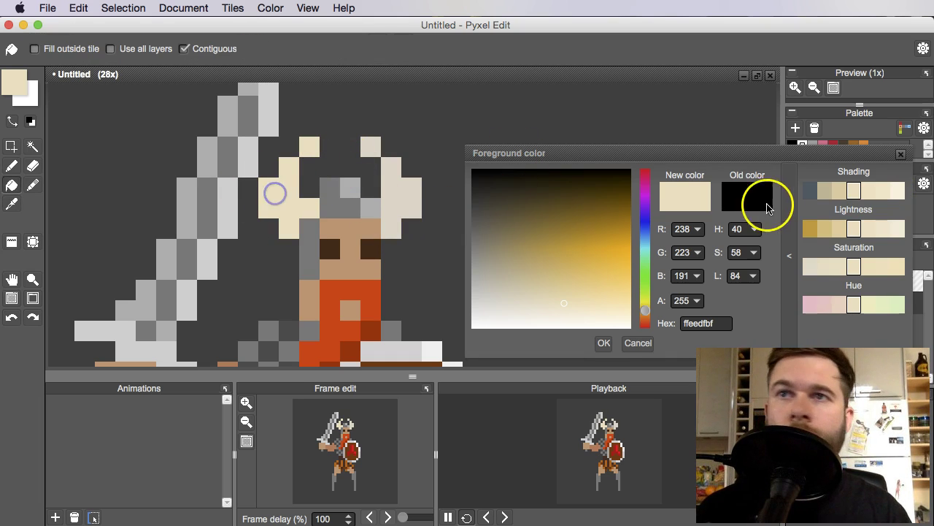
click(825, 229)
key(space)
drag(291, 205, 293, 209)
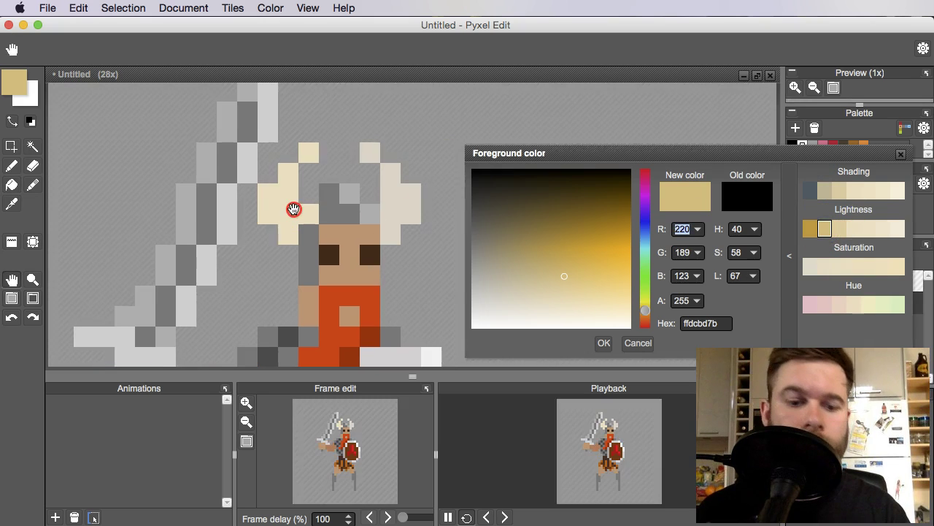
key(BackSpace)
click(298, 194)
key(super+z)
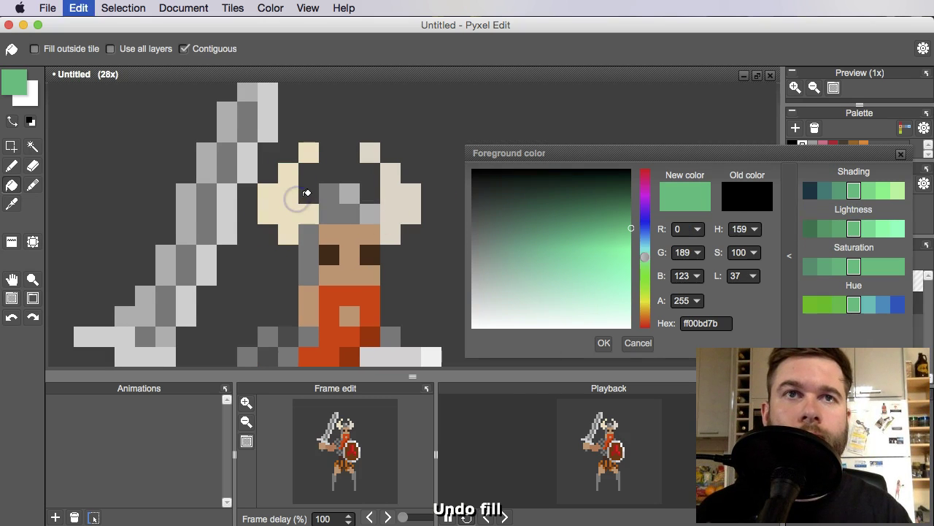
alt+click(279, 196)
click(827, 228)
click(357, 26)
key(BackSpace)
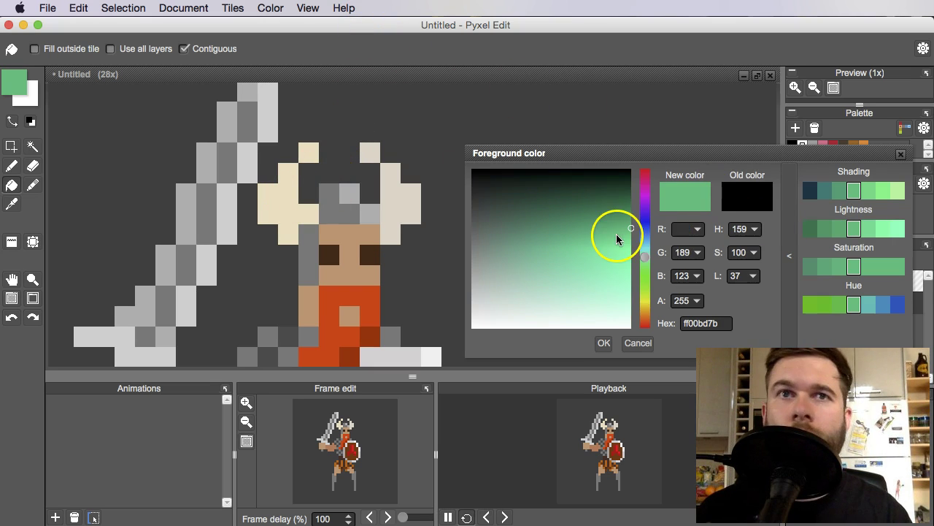
click(278, 207)
key(super+z)
- Derive the darker shade dcbd7b from the horn's cream and shade the inner and lower pixels of the sword-side horn
alt+click(285, 192)
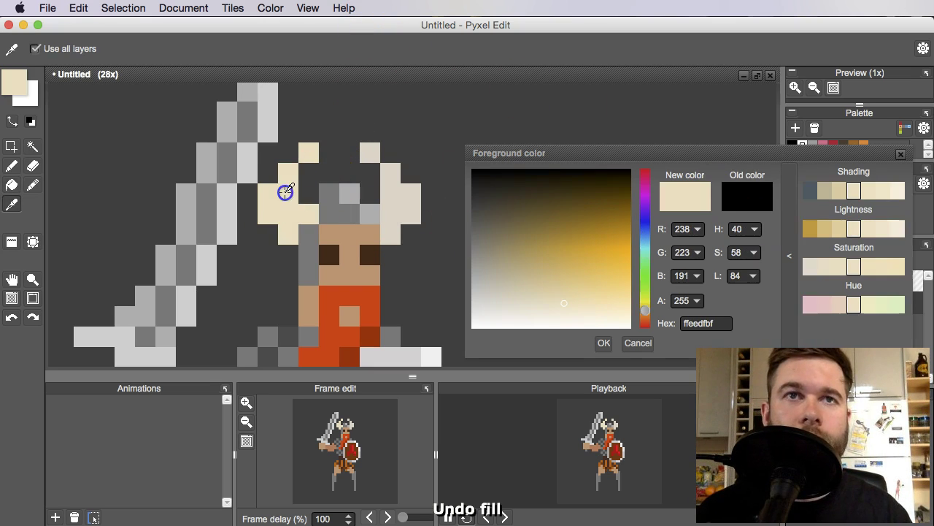
click(825, 229)
click(388, 25)
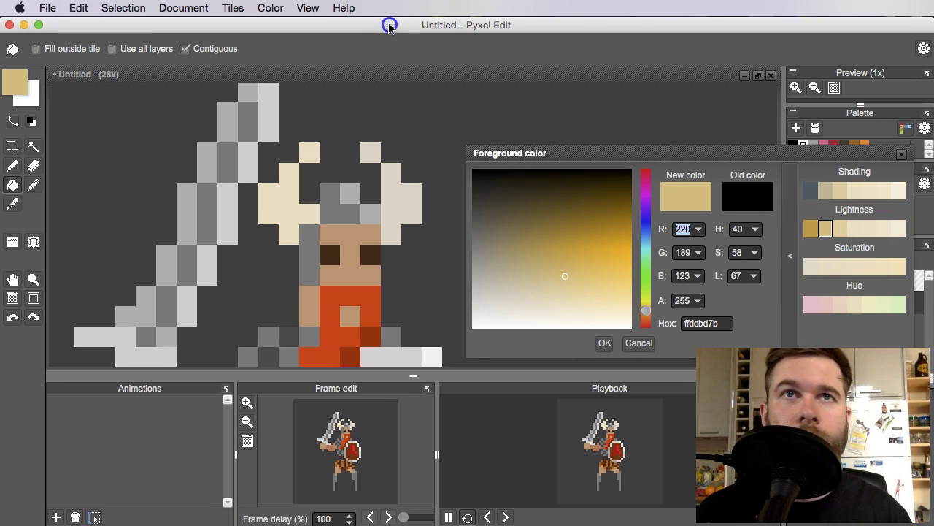
click(378, 51)
key(b)
drag(289, 191, 286, 228)
- Choose the deeper shade a37d2b and darken the two base pixels of the sword-side horn beside the helmet
alt+click(273, 214)
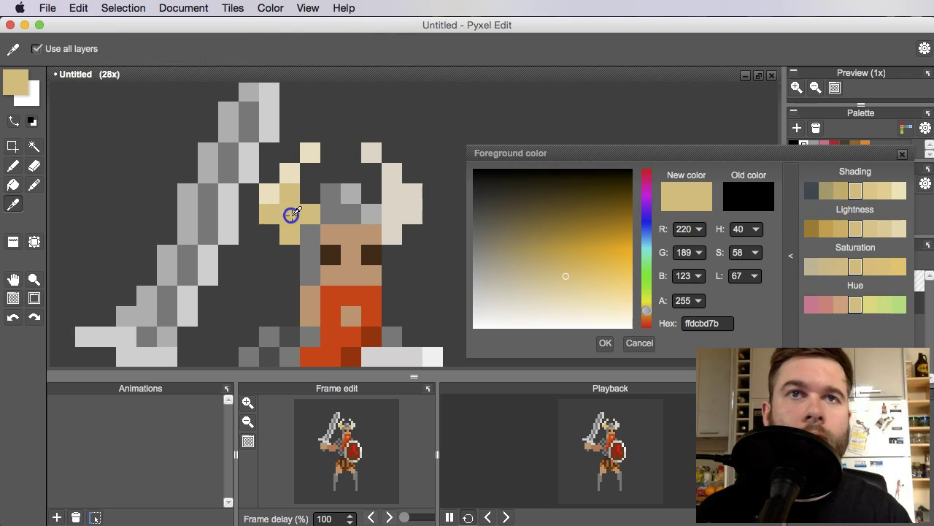
click(822, 230)
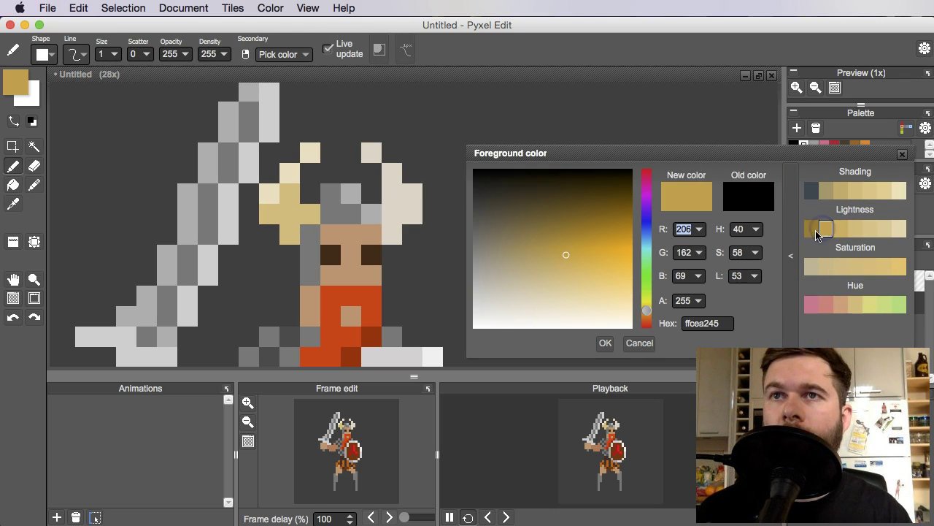
click(813, 231)
click(308, 214)
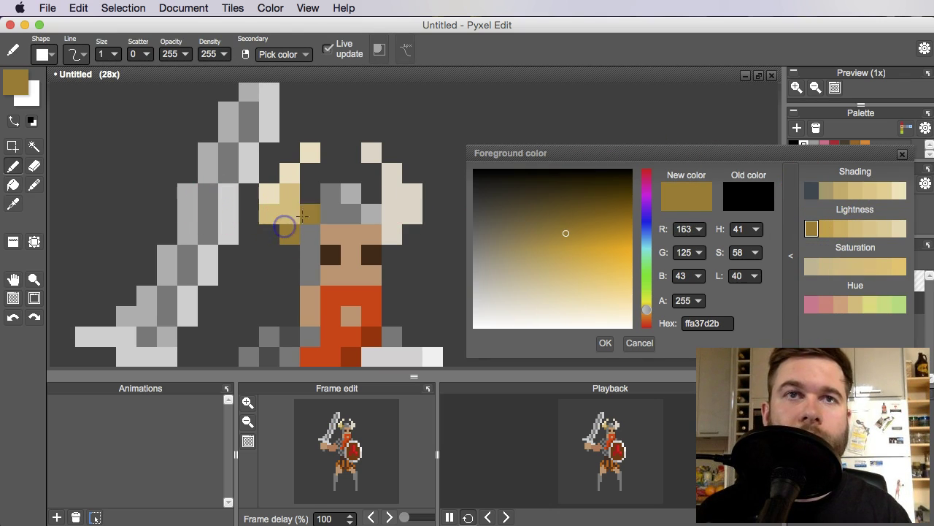
scroll(303, 212, down, 5)
- Pick up the cream eedfbf from the finished horn and recolour the shield-side horn with it, including its tip
scroll(314, 217, up, 6)
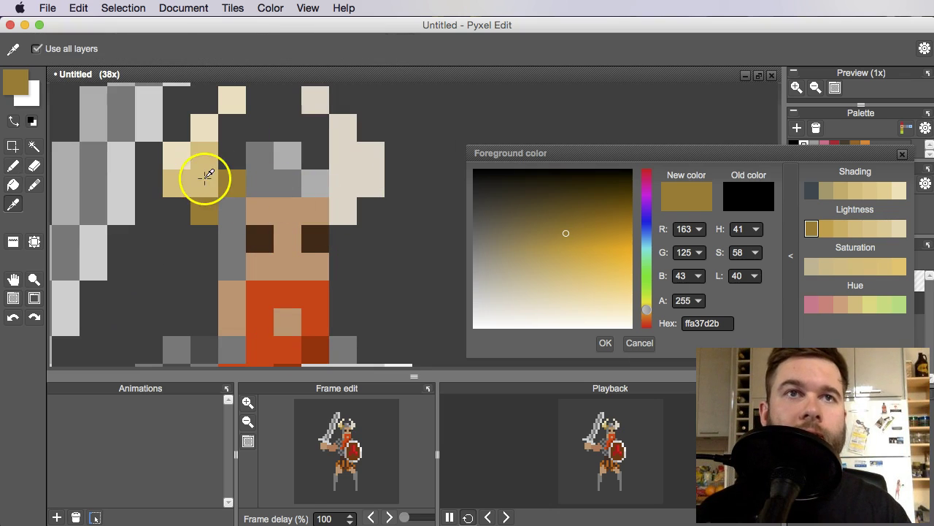
alt+click(203, 173)
alt+click(235, 95)
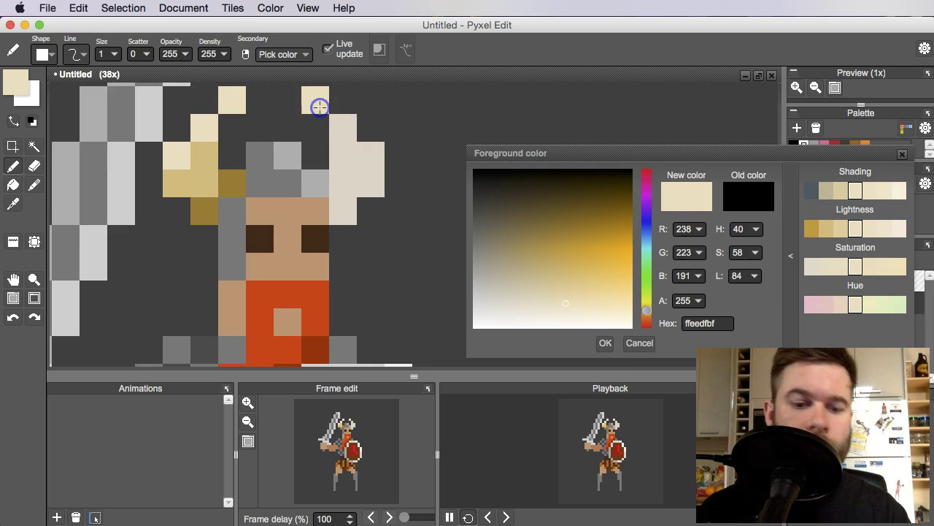
key(f)
click(355, 136)
- Shade the inner and lower pixels of the shield-side horn with dcbd7b and its base with a37d2b, matching the other horn
click(210, 171)
key(f)
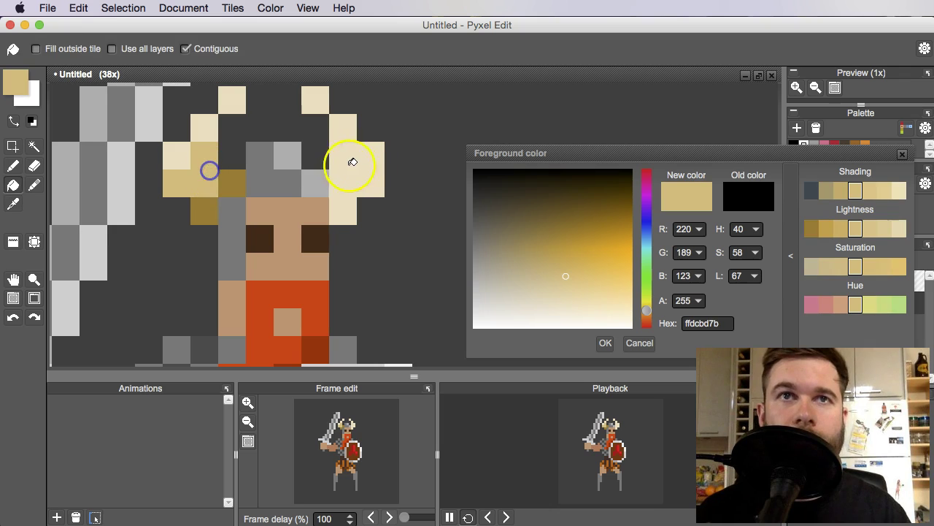
drag(335, 161, 329, 173)
key(b)
alt+click(188, 188)
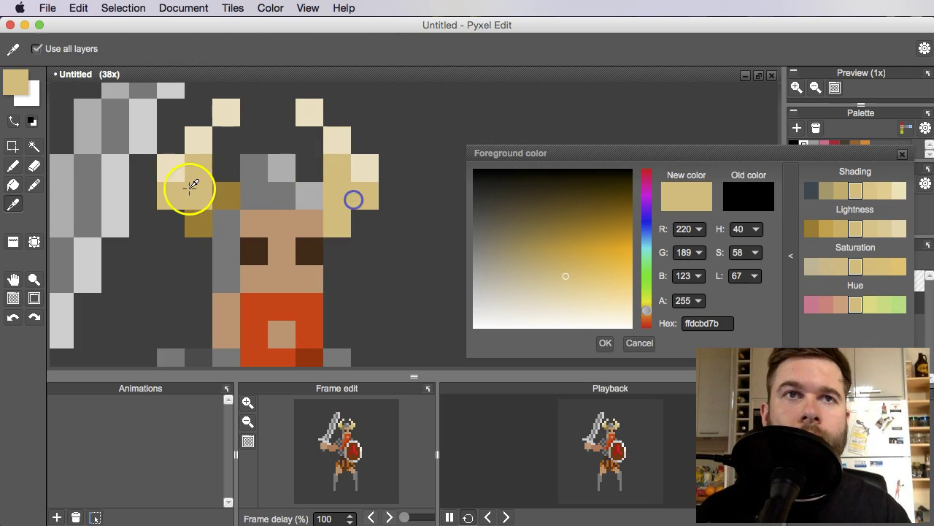
alt+click(224, 196)
click(328, 209)
scroll(333, 215, down, 5)
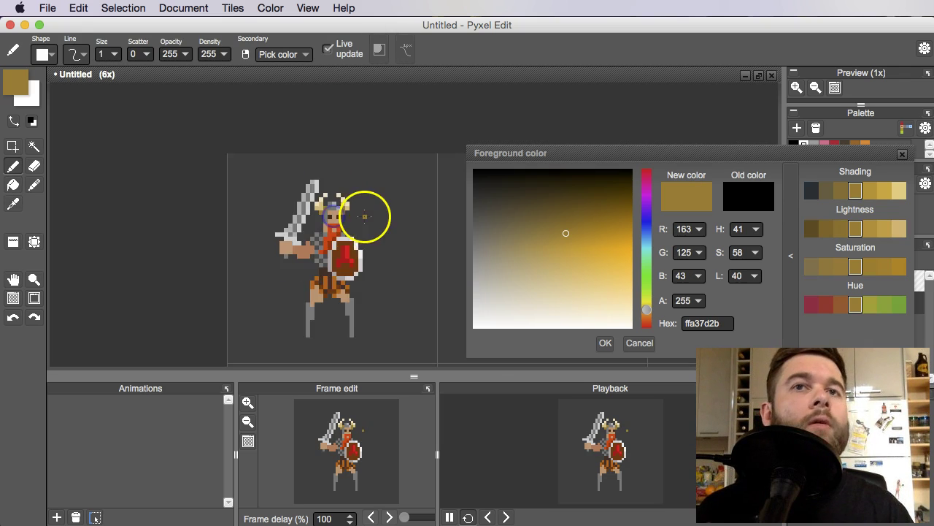
- Derive the darker brown 492007 from the shield's brown and fill the shield face around the red emblem with it
scroll(356, 274, up, 5)
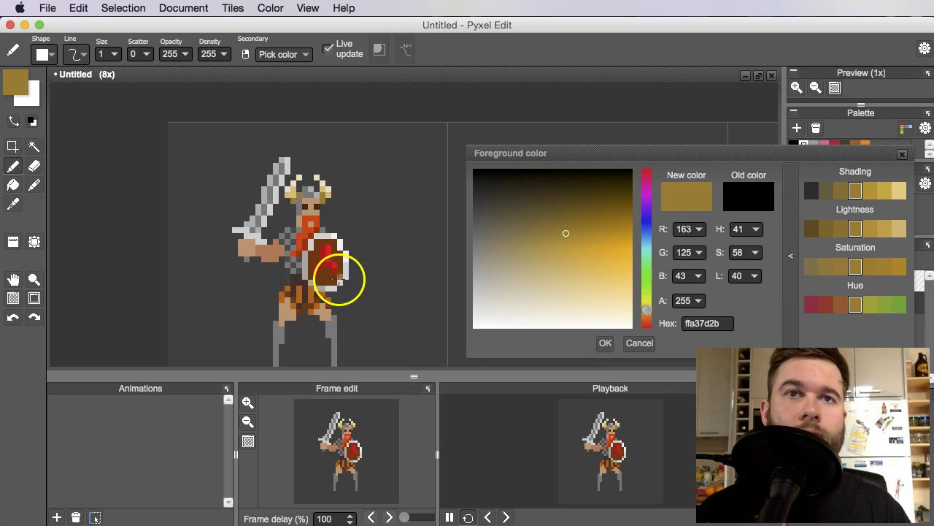
key(alt)
alt+click(297, 207)
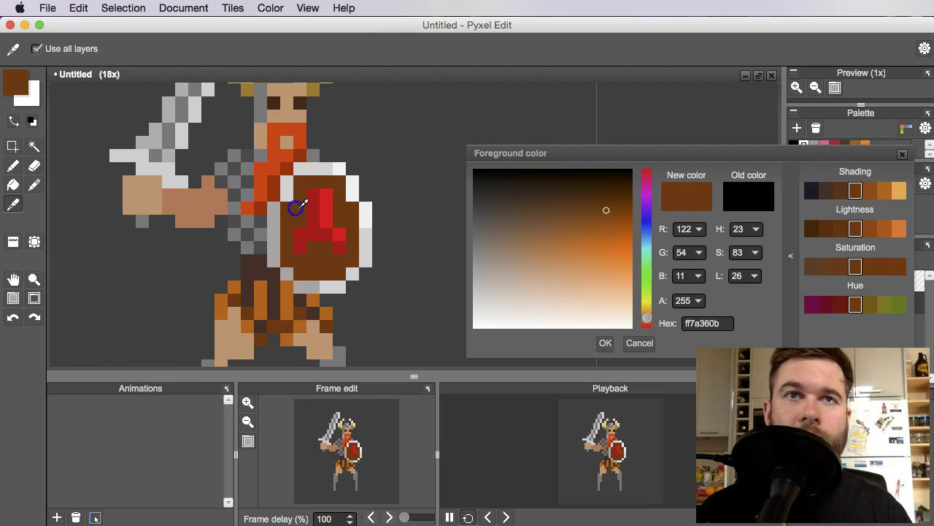
click(825, 191)
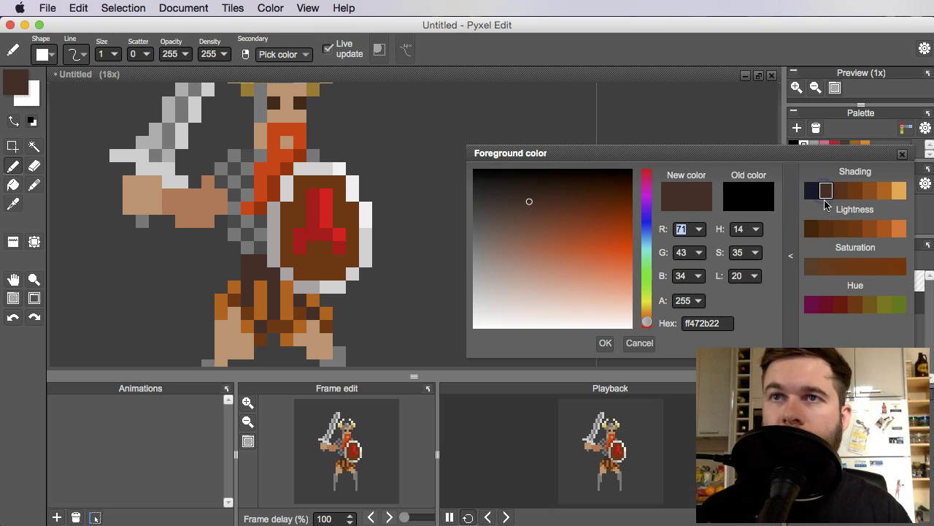
click(815, 230)
click(297, 181)
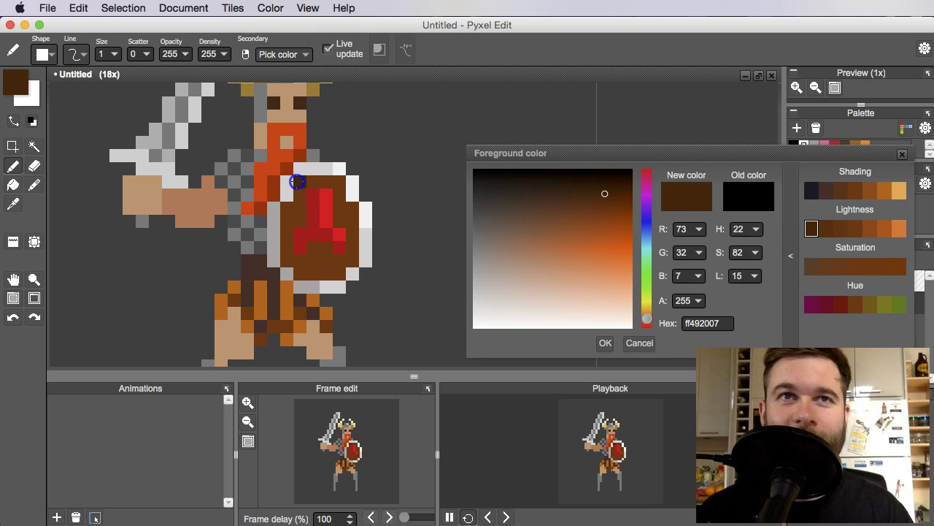
key(f)
click(340, 182)
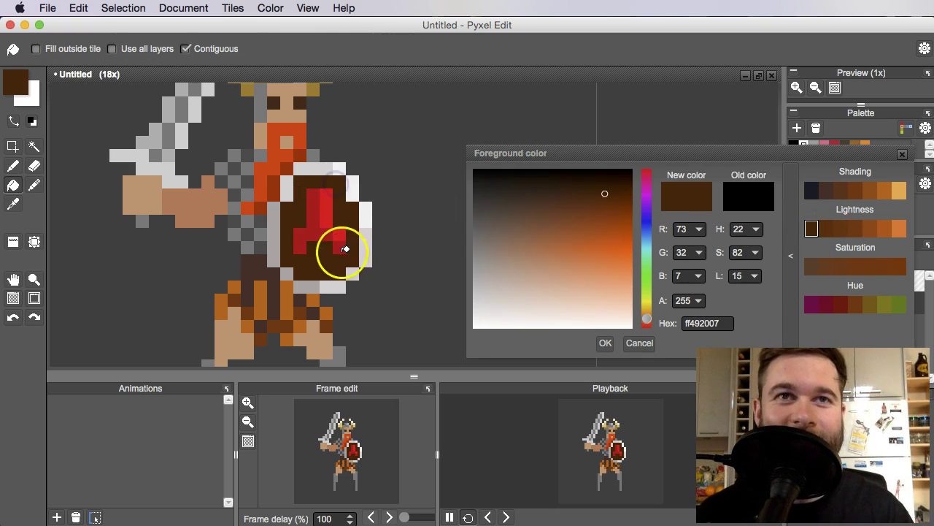
- Repaint the warrior's waistband above the skirt with the shield's dark brown 492007
scroll(346, 249, down, 5)
drag(356, 247, 350, 265)
scroll(343, 270, up, 4)
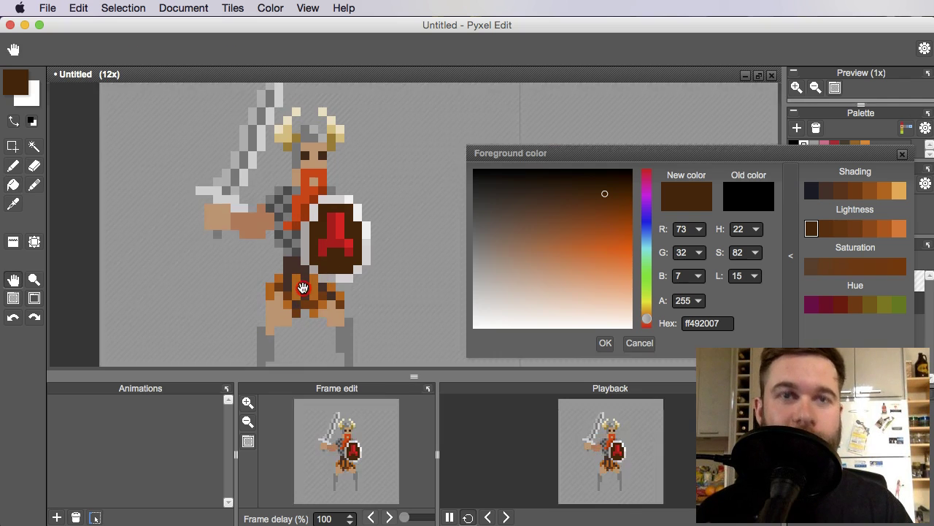
key(b)
scroll(308, 292, up, 2)
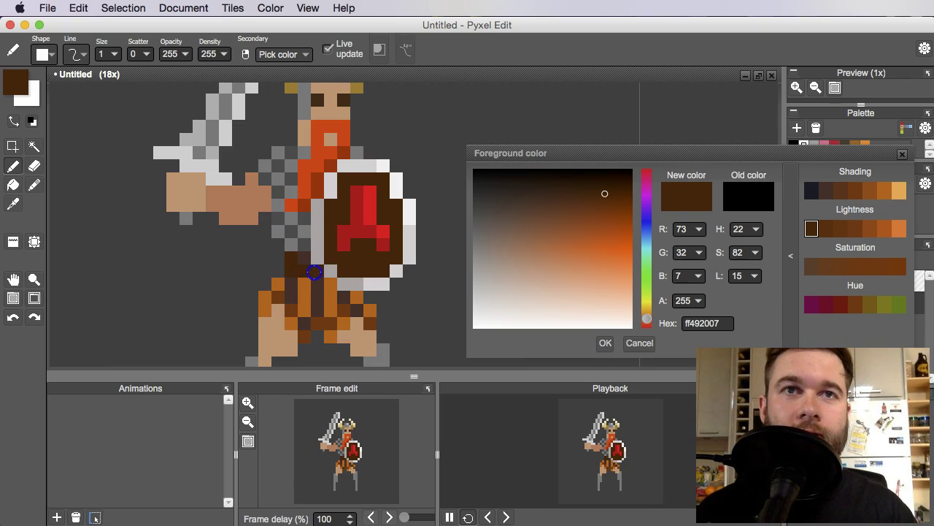
- Pick up the blade's grey 797979, touch up the shading where the blade meets the guard, and undo the unwanted pen stroke
scroll(303, 261, down, 6)
scroll(328, 307, up, 1)
scroll(336, 289, down, 1)
scroll(365, 299, down, 1)
scroll(309, 260, up, 7)
key(i)
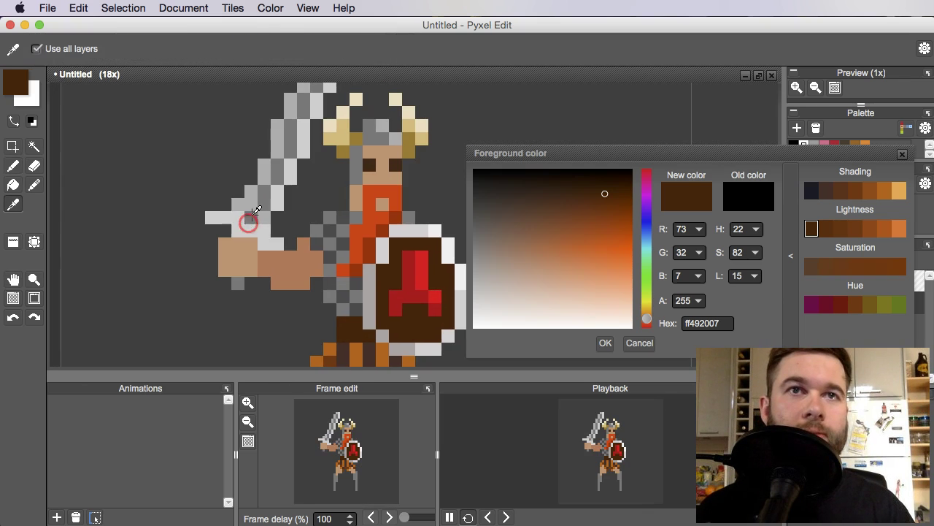
click(250, 215)
key(super+z)
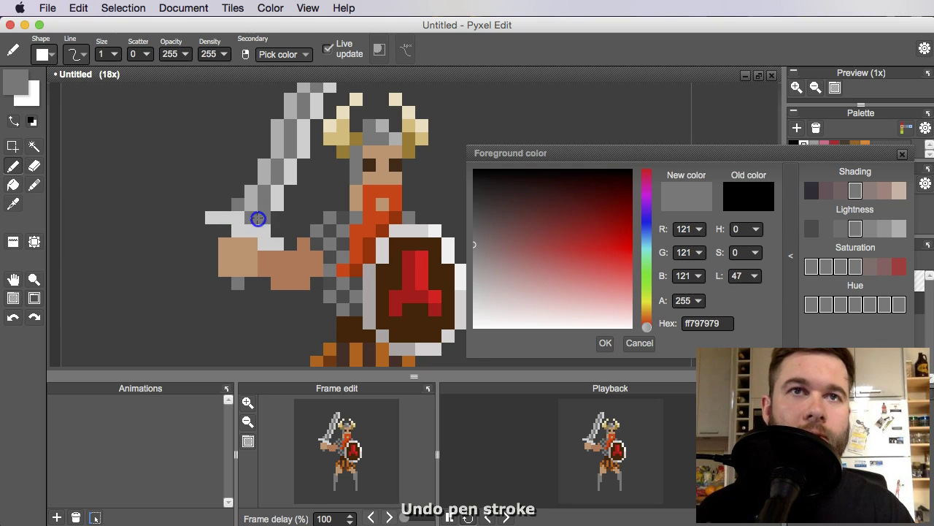
scroll(292, 235, down, 5)
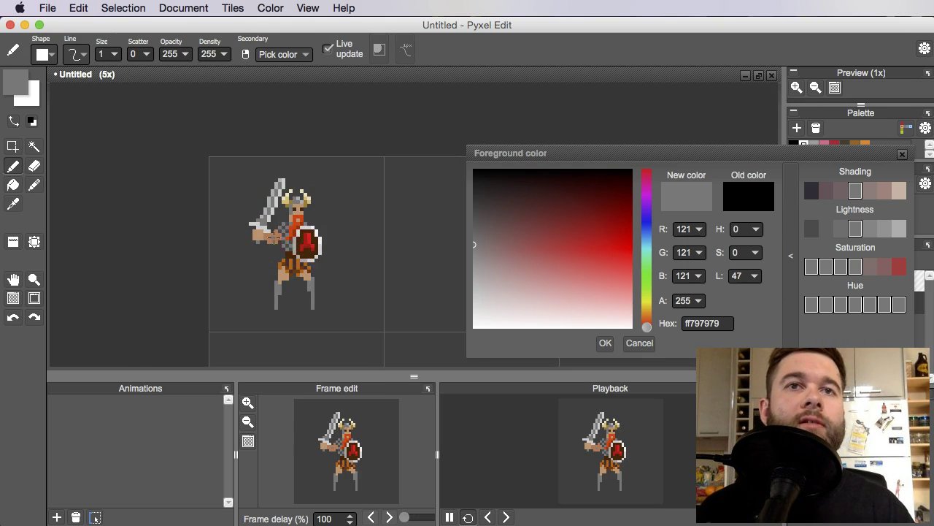
scroll(261, 209, up, 6)
- Pick up the blade's mid grey 797979 and enlarge the sword's pommel below the fist with it
alt+click(223, 220)
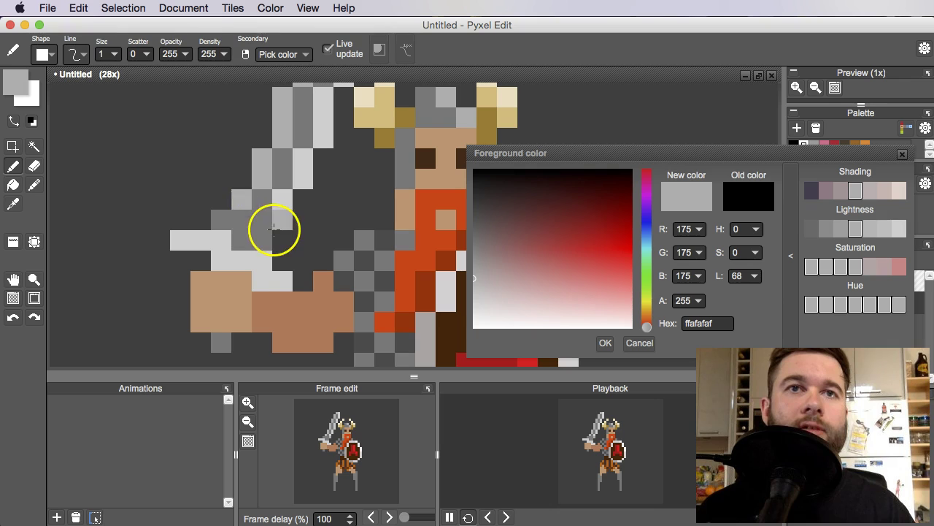
alt+click(258, 208)
scroll(251, 259, down, 3)
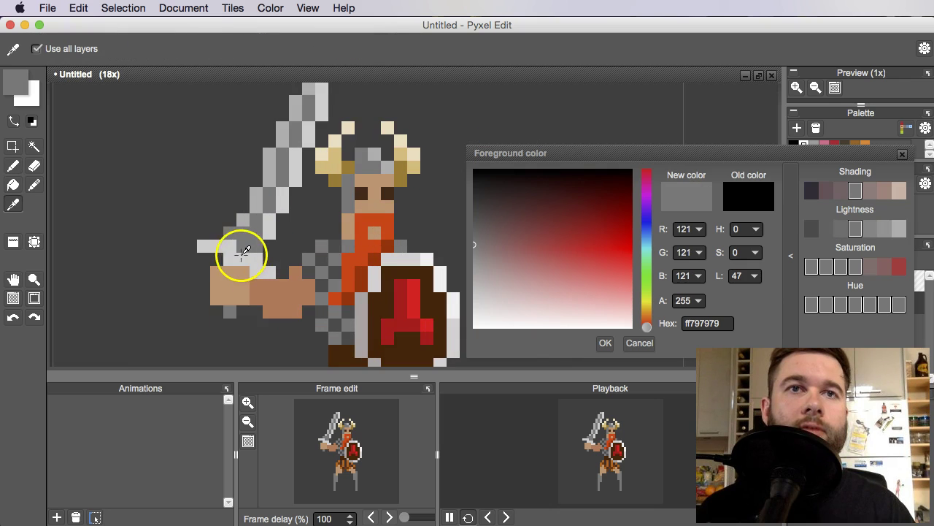
key(space)
click(212, 270)
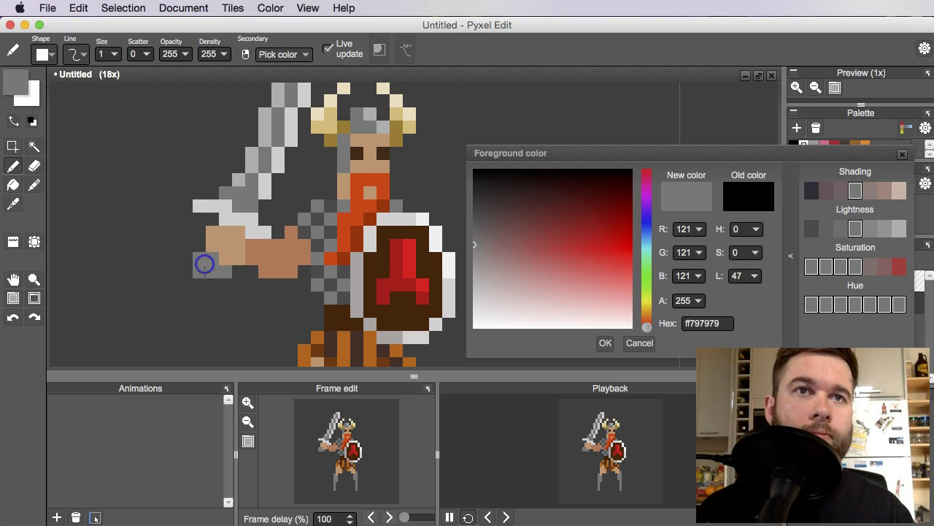
scroll(278, 302, down, 3)
scroll(240, 281, up, 3)
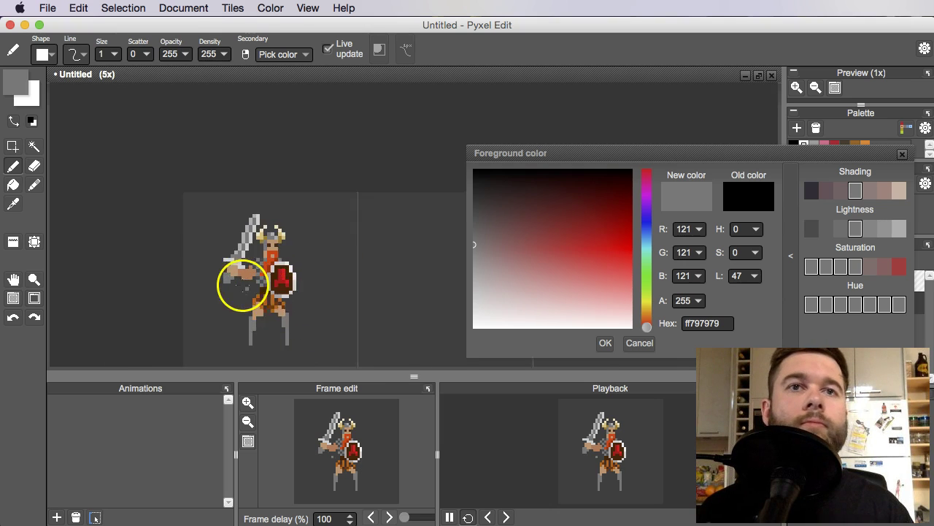
- Switch to the Eraser and trim the shape of the sword's pommel
key(e)
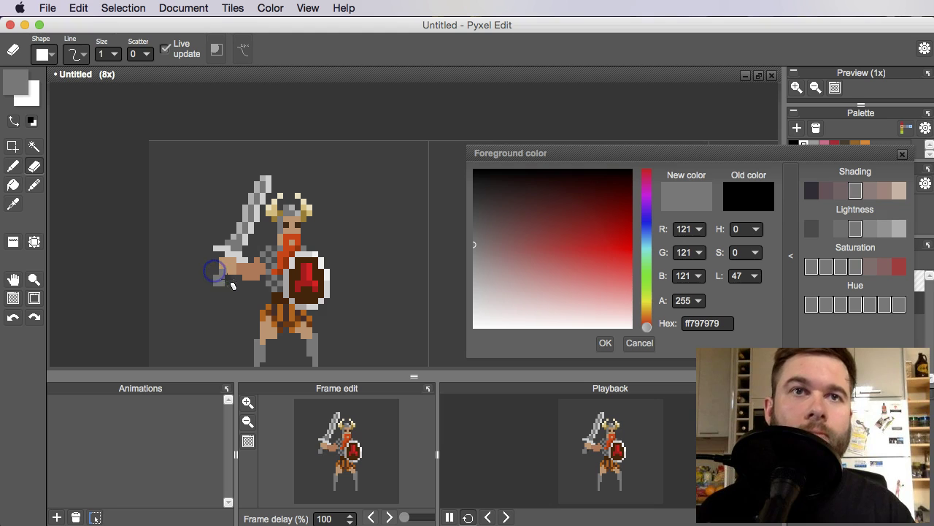
scroll(259, 288, down, 1)
click(364, 314)
scroll(283, 301, up, 1)
scroll(228, 292, up, 1)
- Pick up the shield emblem's dark red bf1717 and recolour the sword's pommel below the fist with it
drag(223, 284, 224, 298)
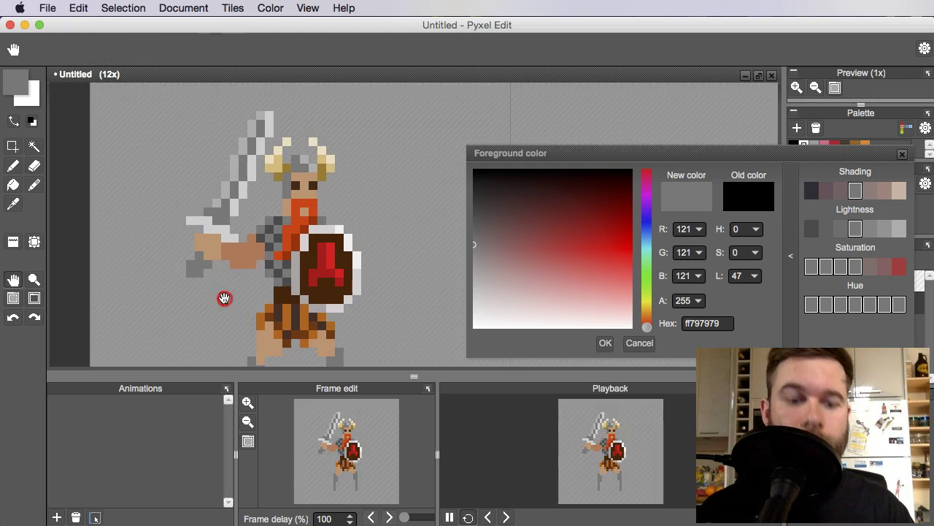
scroll(298, 255, up, 1)
alt+click(337, 254)
click(126, 283)
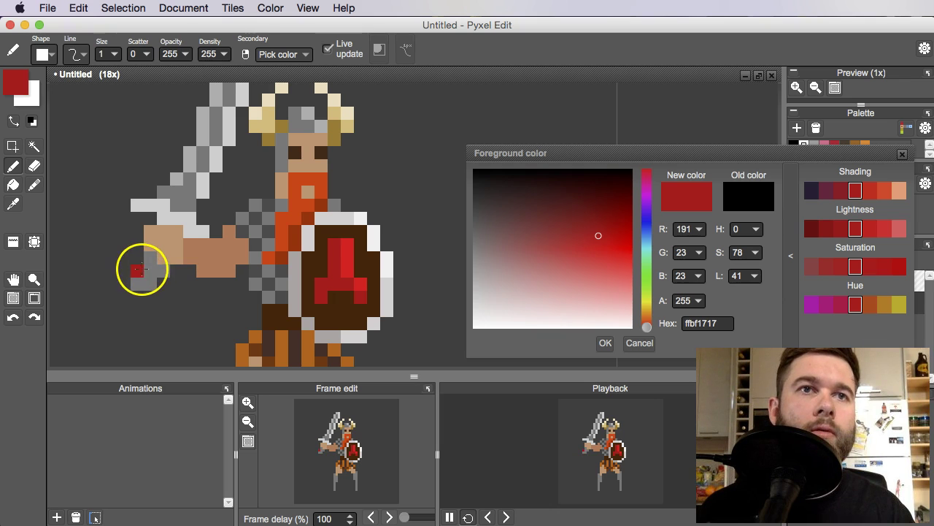
drag(143, 276, 183, 272)
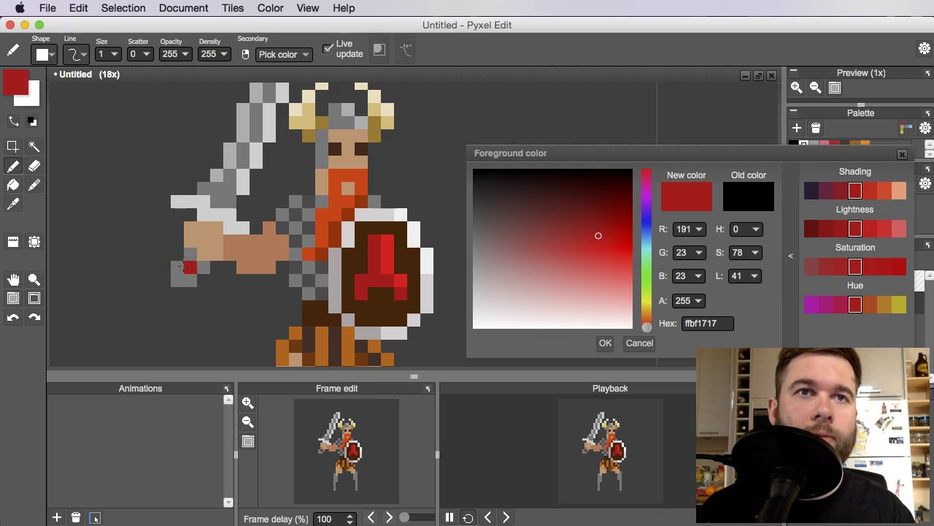
scroll(191, 270, down, 2)
scroll(195, 267, up, 4)
key(alt)
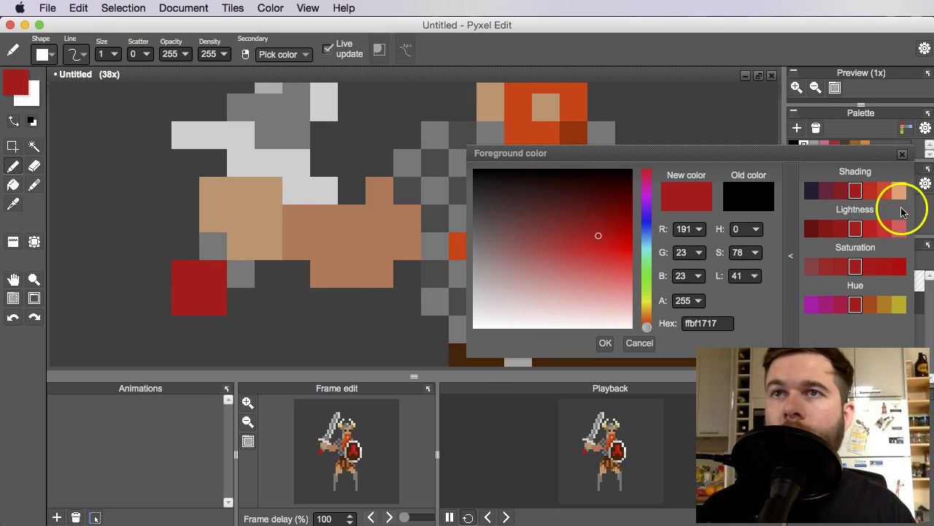
- Choose the lighter red ec6060 and add a highlight pixel to the sword's pommel
click(898, 229)
click(300, 293)
click(197, 286)
key(super+z)
click(194, 294)
scroll(301, 292, down, 5)
drag(314, 292, 388, 277)
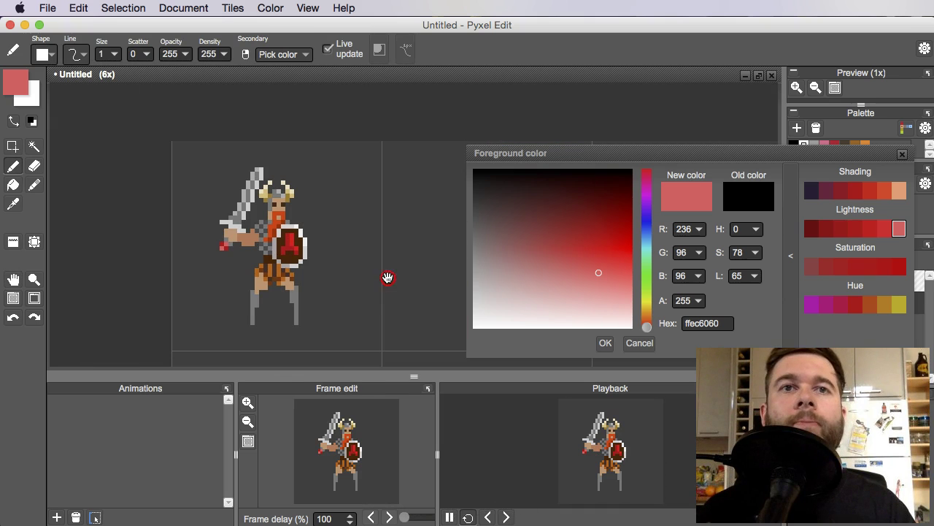
- Pick up the dark brown 492007 and fill both grey lower legs with it to make boots
scroll(292, 309, up, 3)
scroll(306, 285, down, 2)
scroll(327, 274, up, 1)
drag(301, 271, 322, 291)
key(i)
click(269, 205)
key(b)
key(f)
click(241, 274)
click(319, 288)
scroll(325, 283, down, 1)
scroll(343, 286, down, 1)
scroll(343, 295, up, 1)
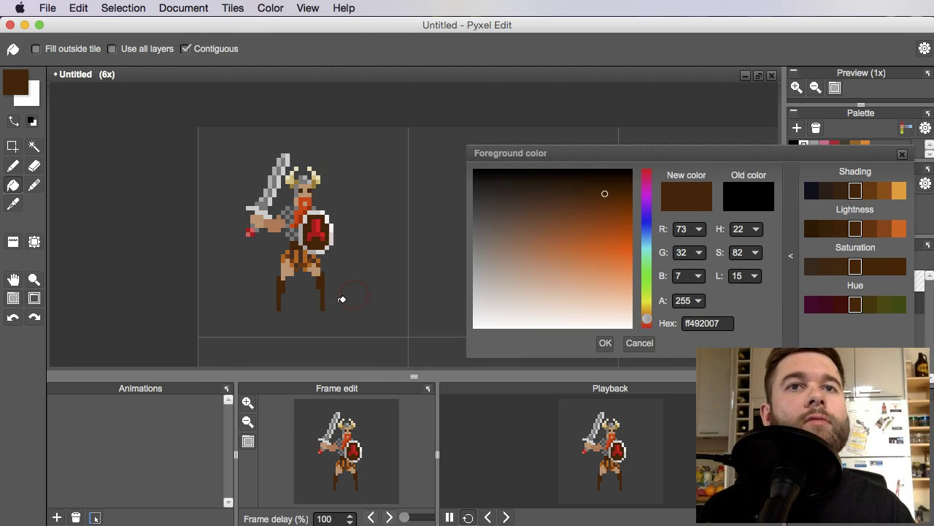
- Pick up the skirt's orange c3640e and paint cuffs around the tops of both boots
scroll(319, 290, up, 1)
key(b)
scroll(332, 281, up, 1)
click(341, 275)
key(i)
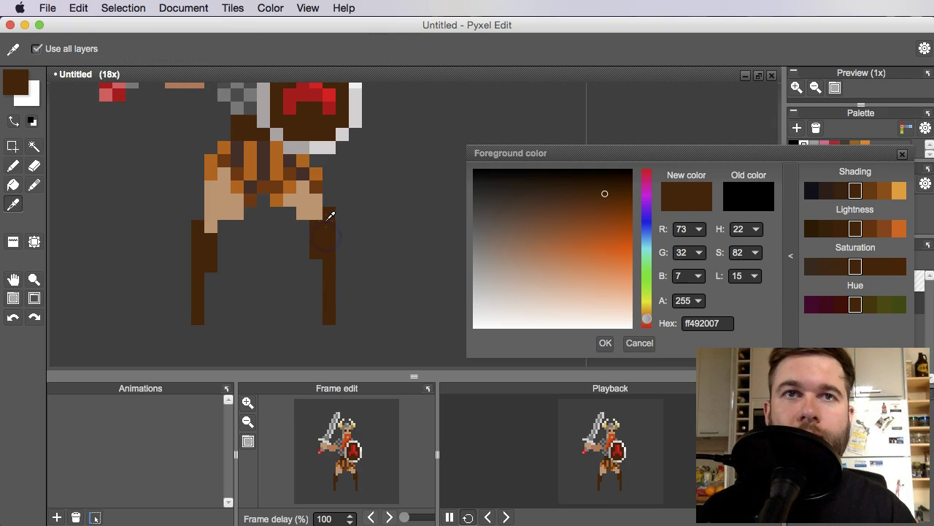
click(315, 174)
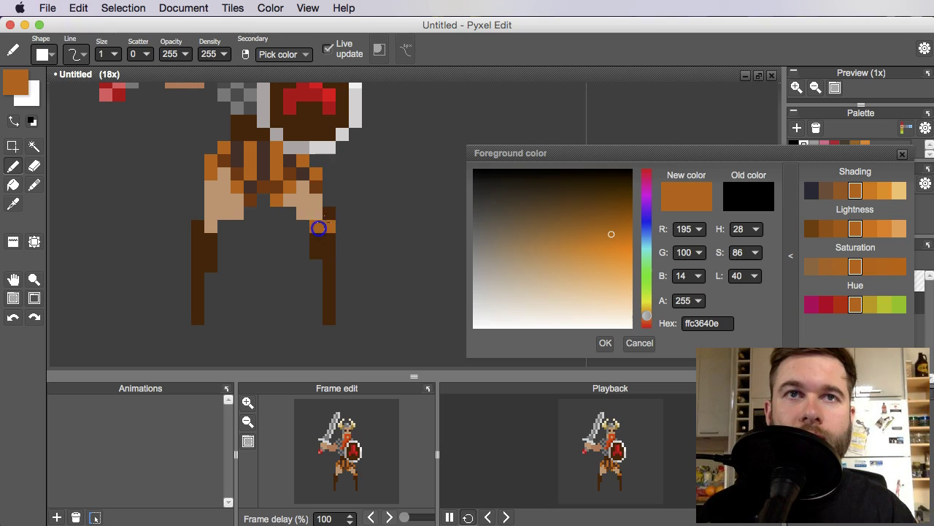
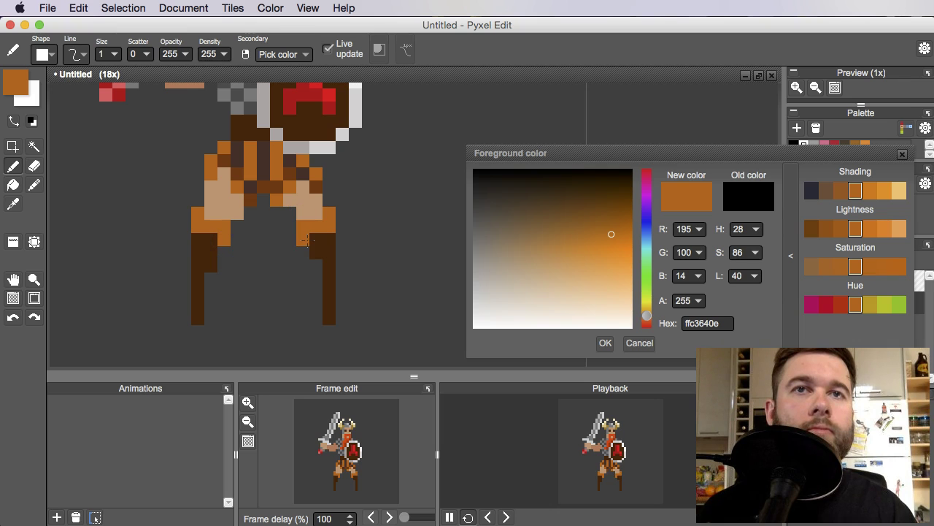
scroll(351, 268, down, 4)
scroll(359, 273, up, 3)
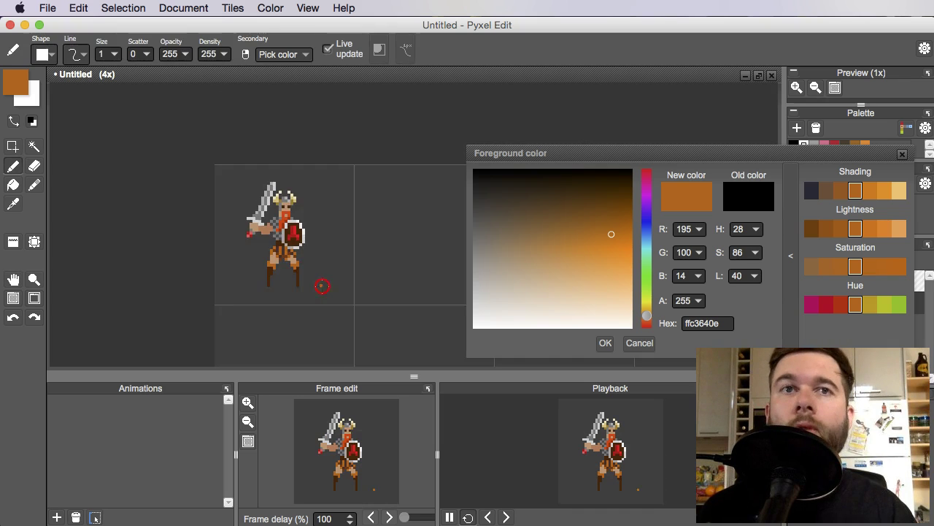
- Pick up the boots' dark brown 492007 and thicken the calves of both boots just below the orange cuffs
alt+click(286, 255)
scroll(305, 281, down, 2)
click(306, 288)
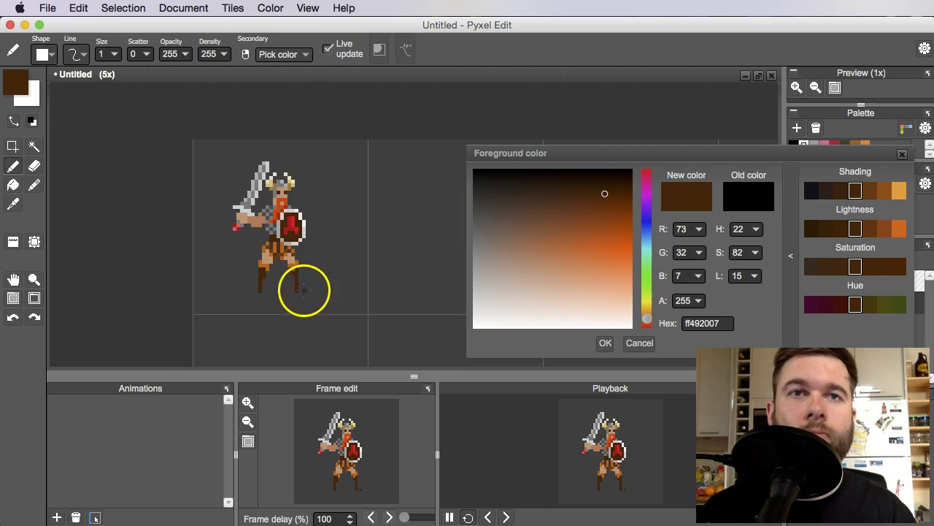
scroll(297, 281, up, 1)
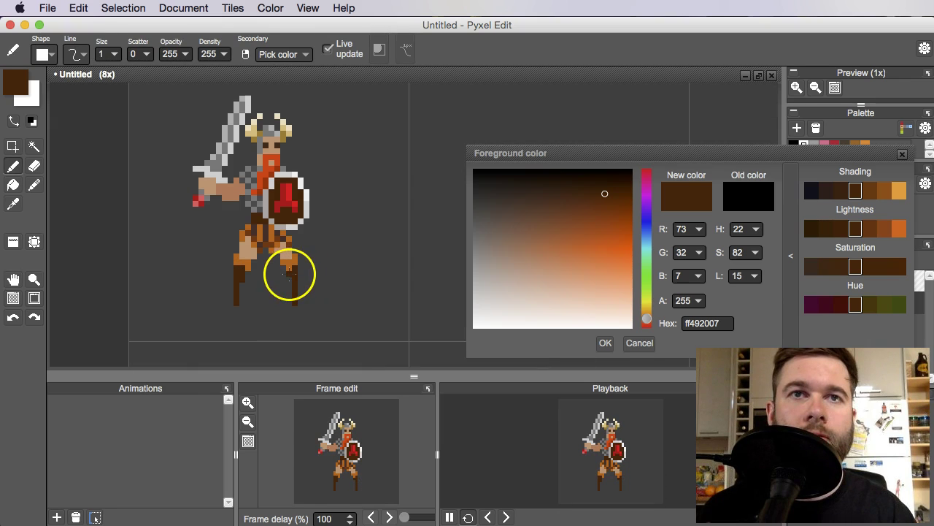
scroll(317, 287, down, 1)
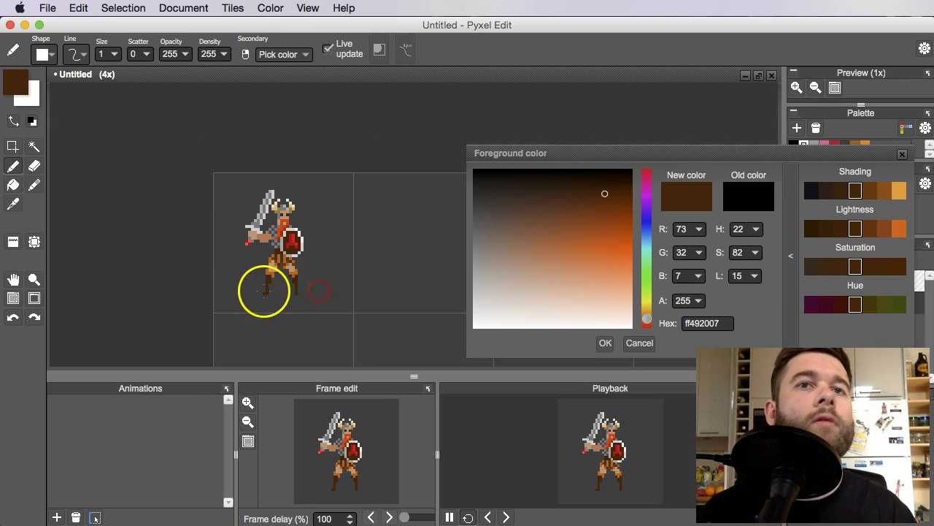
scroll(271, 277, up, 1)
scroll(316, 292, down, 2)
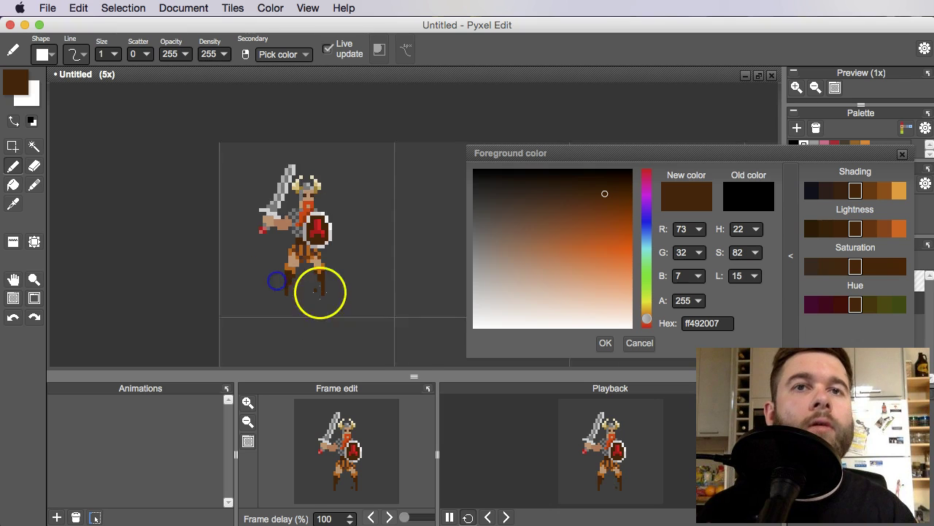
scroll(306, 284, up, 3)
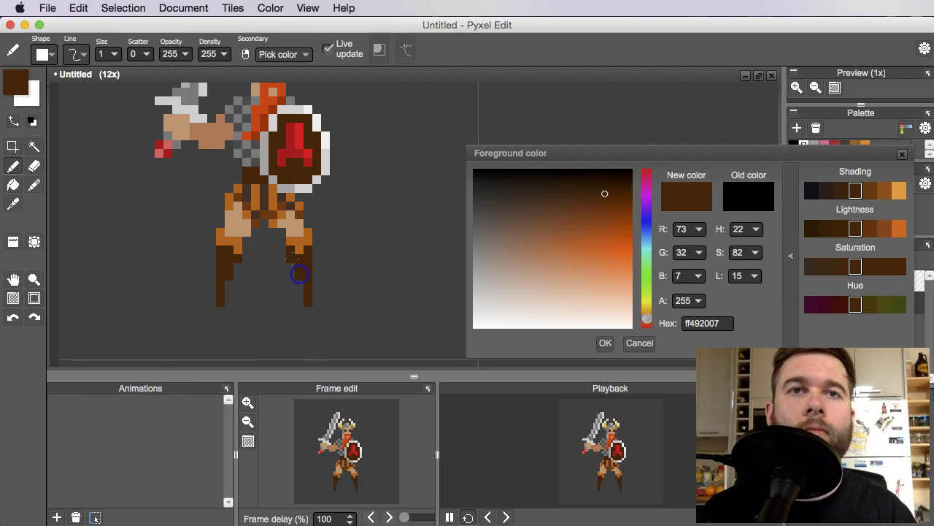
scroll(292, 259, down, 3)
key(space)
drag(366, 318, 351, 318)
scroll(304, 298, up, 2)
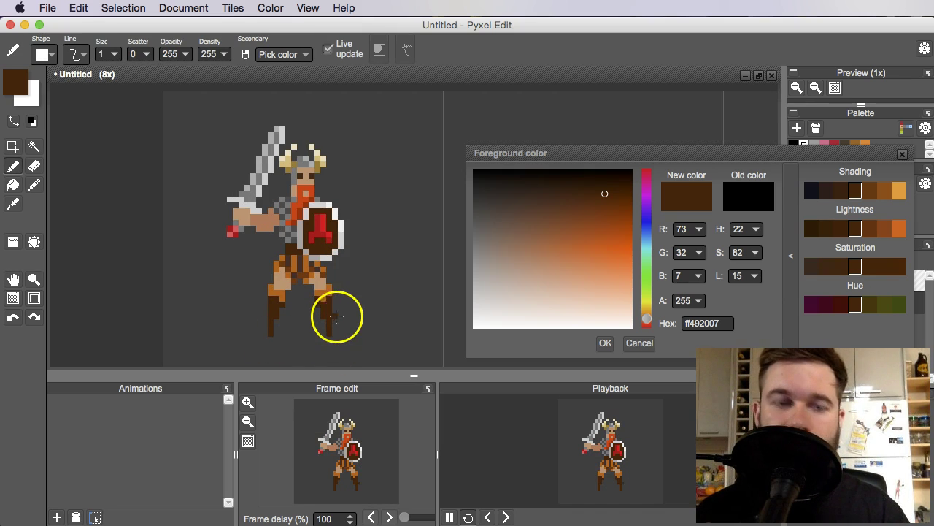
- Try adding outward-pointing dark brown feet to both boots, and undo those pen strokes
key(space)
mouse_move(345, 309)
mouse_down()
mouse_move(333, 324)
mouse_move(340, 334)
mouse_up()
key(s)
key(space)
key(b)
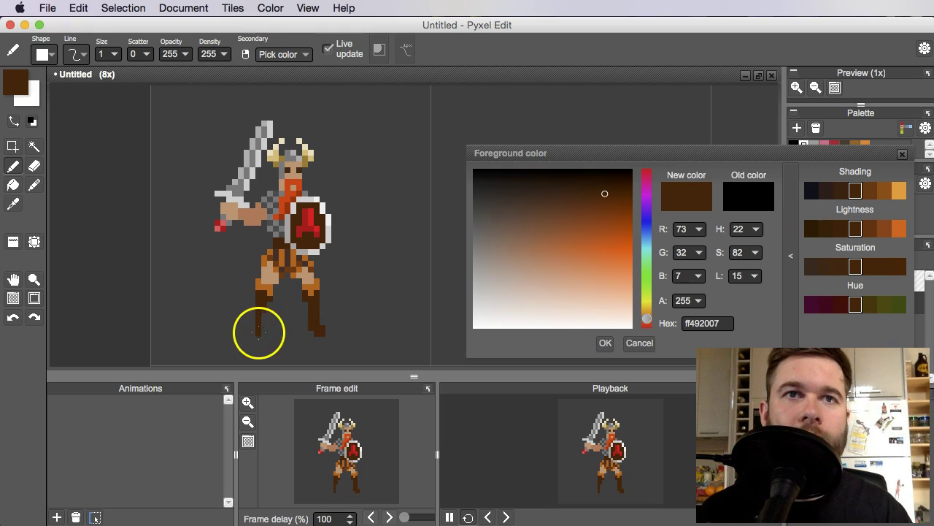
key(super+z)
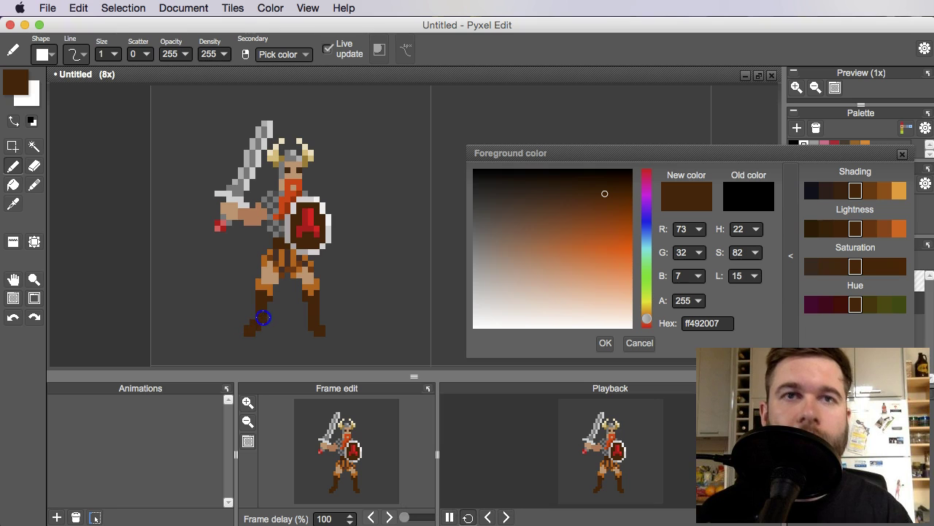
scroll(348, 331, down, 3)
scroll(297, 322, up, 3)
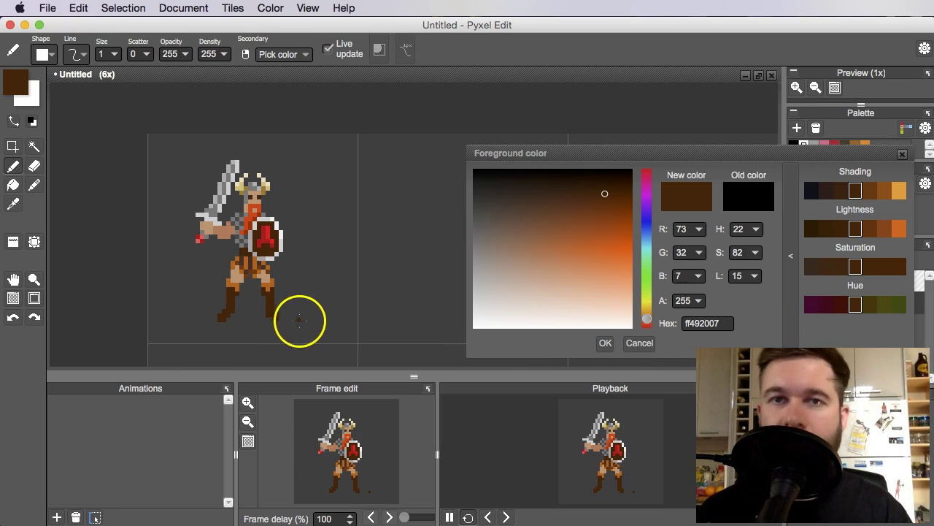
key(super+z)
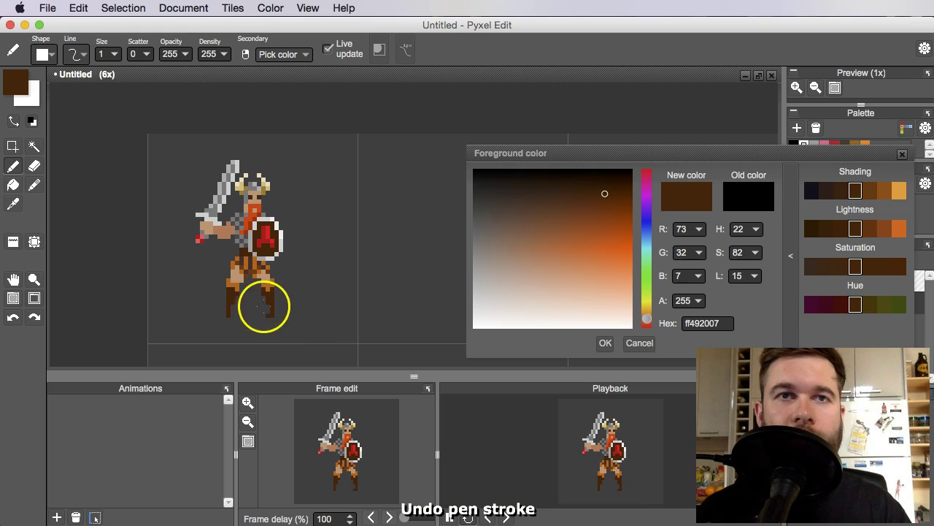
- Select the shield area and move it one pixel to the right, away from the body
scroll(274, 252, up, 2)
key(m)
drag(325, 286, 237, 202)
scroll(299, 229, down, 3)
scroll(299, 229, up, 1)
drag(289, 226, 292, 227)
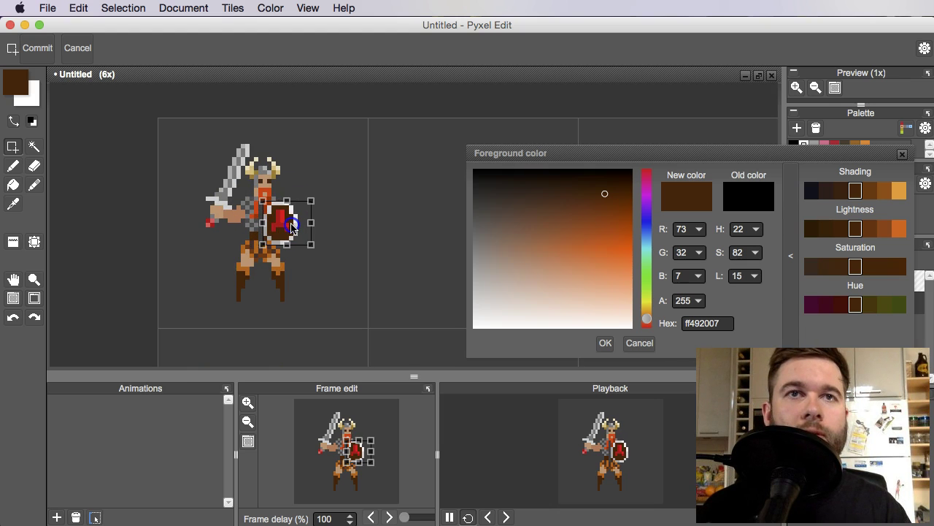
scroll(248, 210, up, 4)
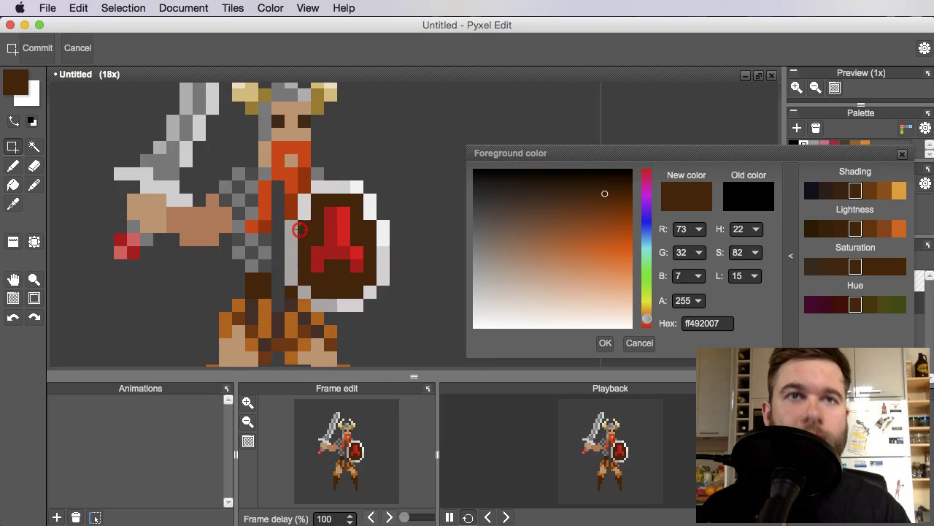
- Fill the gap left in the beard with its sampled orange and the darker shade aa3007
key(b)
right_click(288, 185)
right_click(271, 207)
right_click(287, 210)
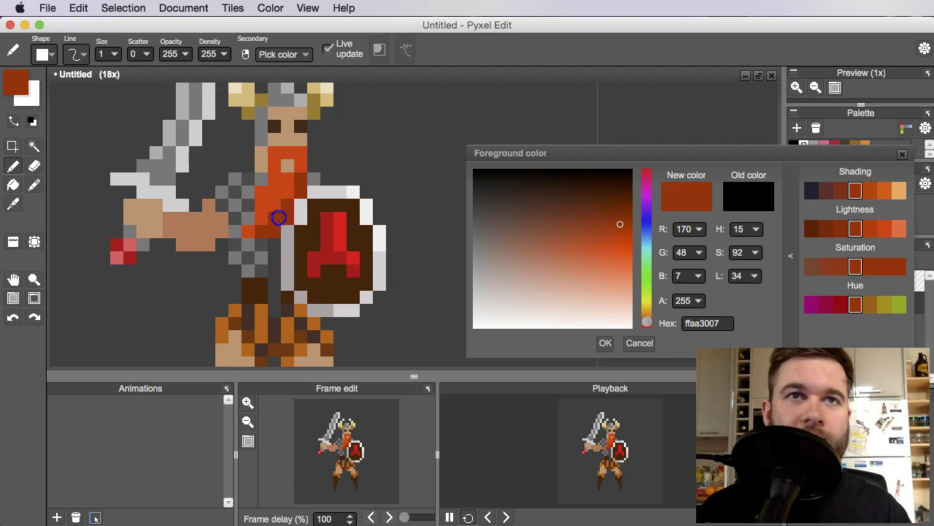
scroll(279, 217, down, 2)
scroll(286, 223, up, 2)
right_click(281, 233)
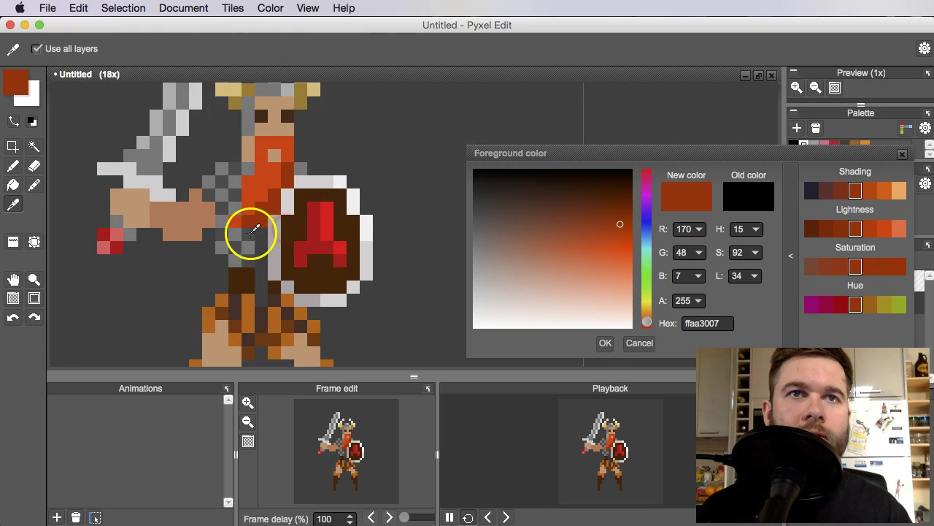
- Fill the remaining gap beside the shield with sampled chain-mail greys, the waistband's dark brown and the skirt's brown 472b22
right_click(251, 234)
right_click(247, 246)
right_click(251, 231)
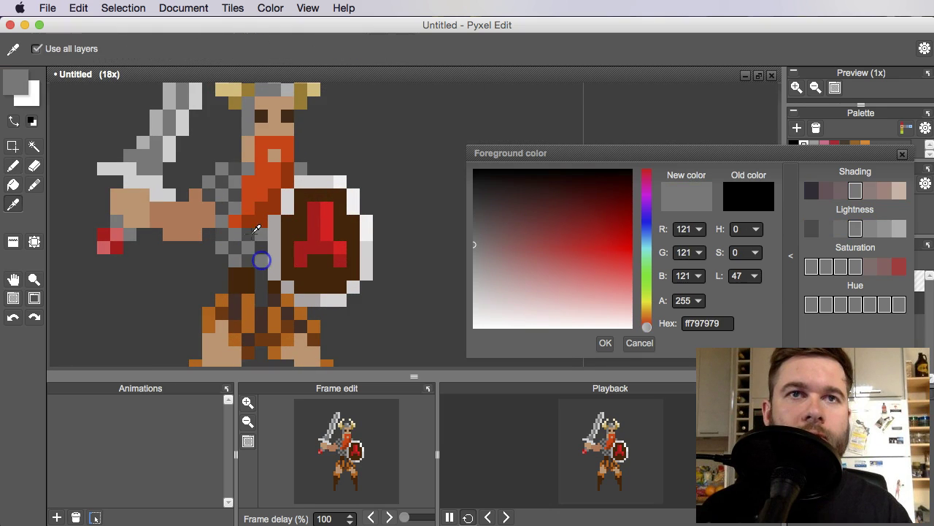
right_click(261, 273)
right_click(261, 288)
scroll(309, 278, down, 3)
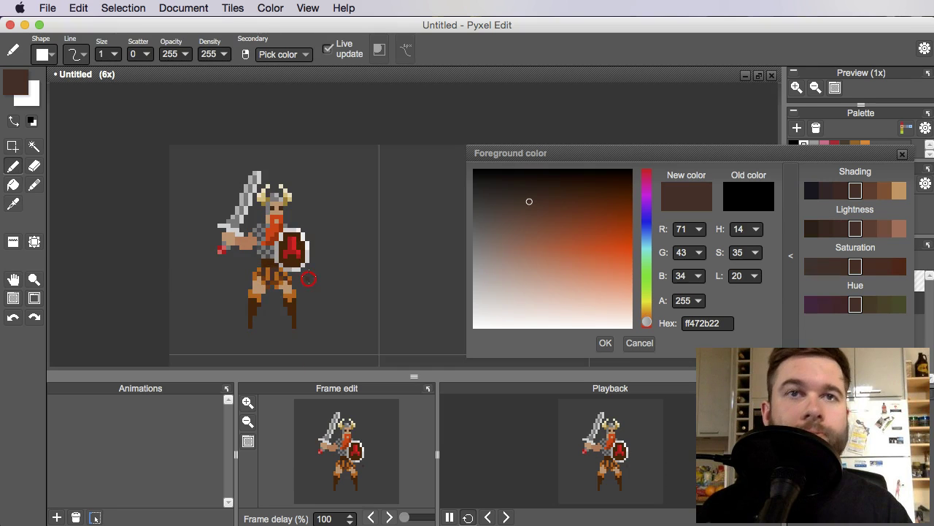
scroll(309, 279, up, 3)
scroll(309, 248, down, 3)
scroll(333, 256, up, 3)
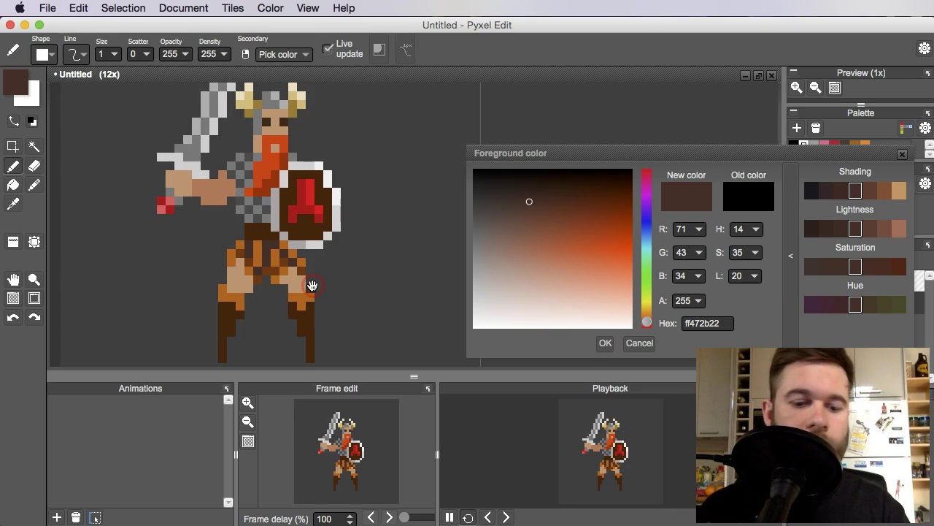
- Sample the skin tone c89670, choose the lighter shade dcb184, and fill the sword fist and the thigh below it
key(f)
scroll(285, 272, up, 1)
right_click(302, 288)
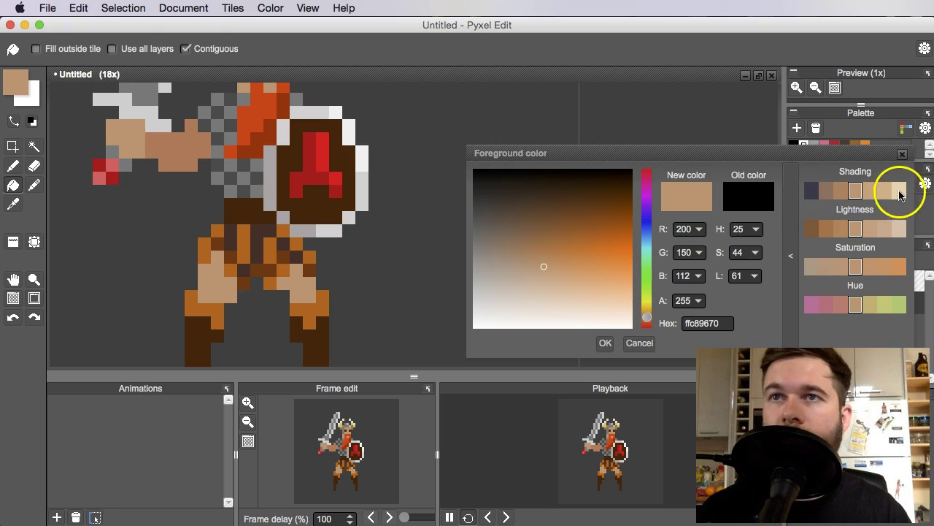
click(885, 191)
click(116, 137)
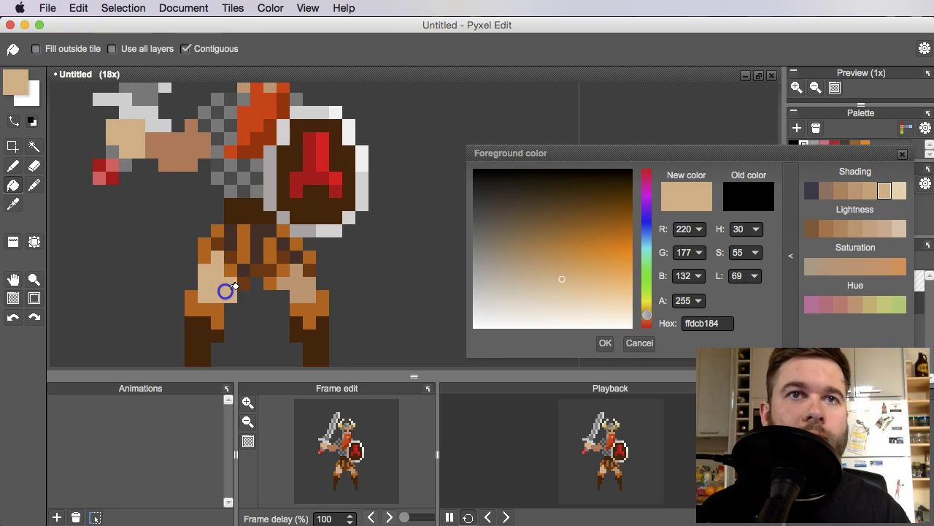
scroll(323, 289, down, 4)
scroll(261, 267, up, 2)
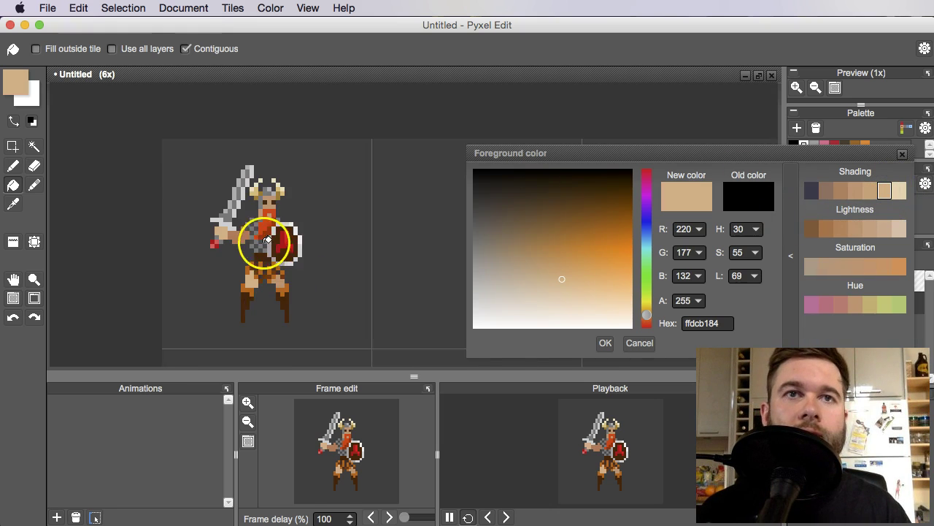
- Switch to the Pen and lighten the warrior's face and mouth with the skin highlight dcb184
scroll(283, 197, up, 3)
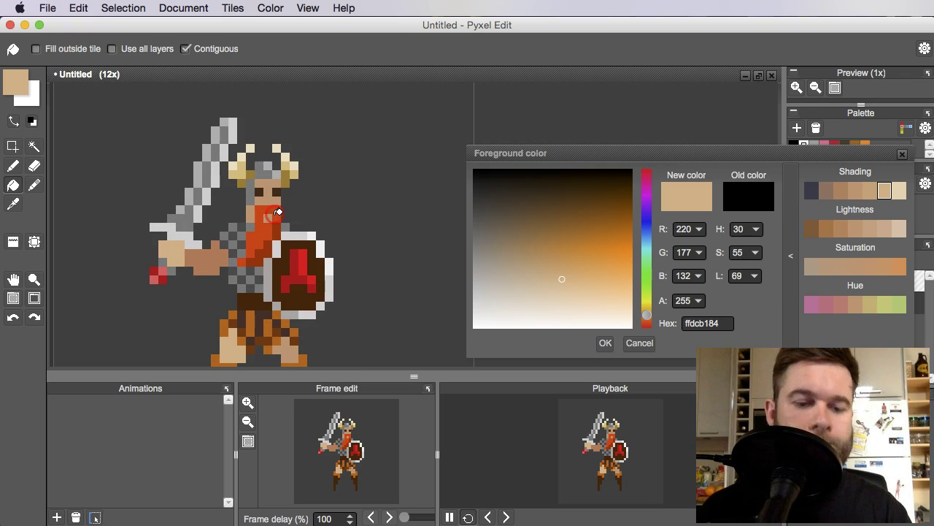
key(b)
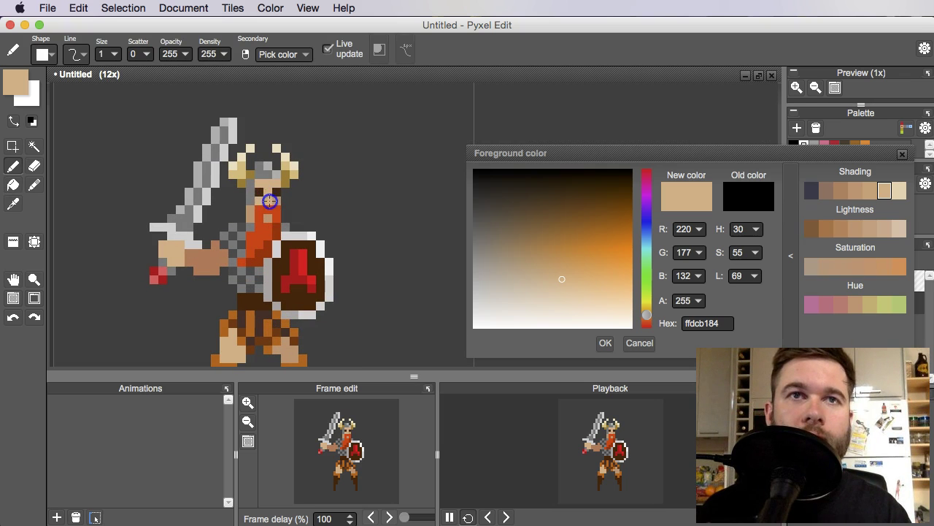
scroll(312, 229, down, 3)
scroll(278, 219, up, 2)
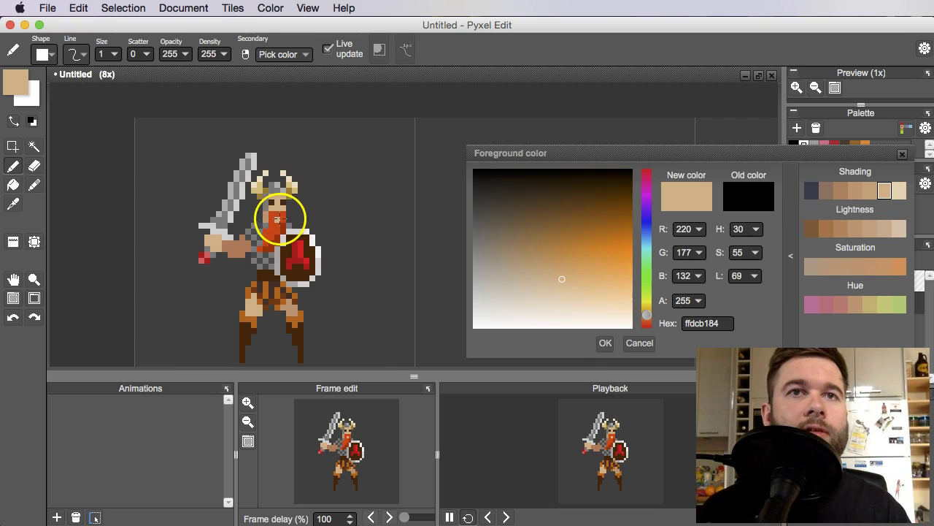
scroll(293, 221, down, 3)
drag(326, 240, 327, 252)
scroll(284, 229, up, 4)
scroll(283, 230, down, 5)
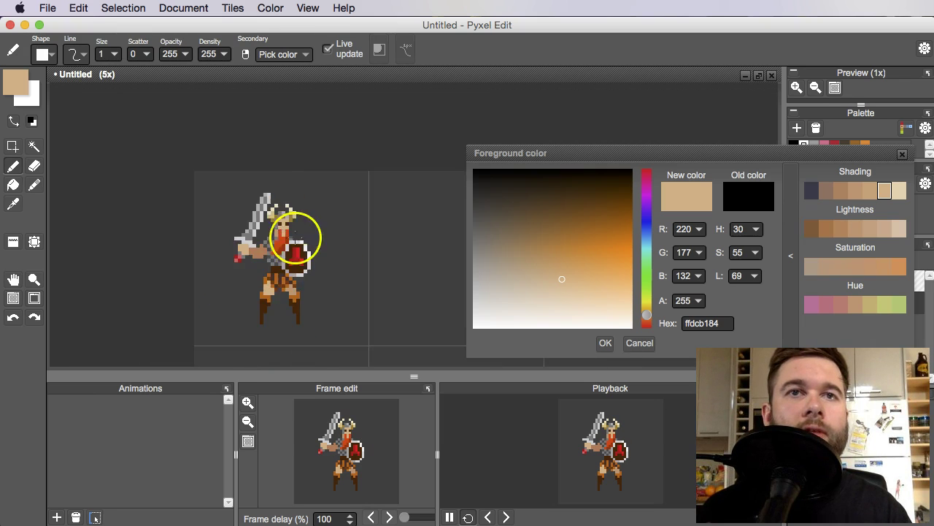
scroll(328, 264, up, 4)
key(i)
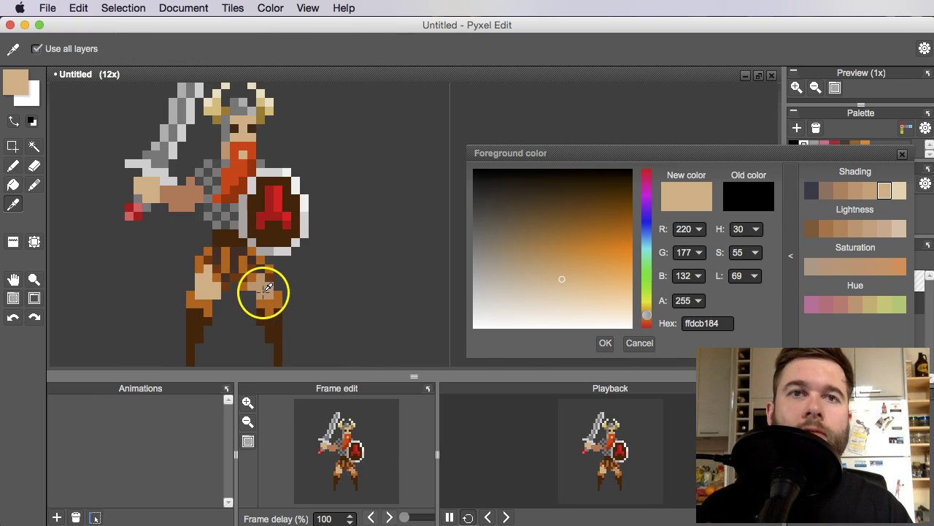
- Sample the darker skin tone be7b57 from the sword arm and fill the thigh below the shield with it
alt+click(191, 197)
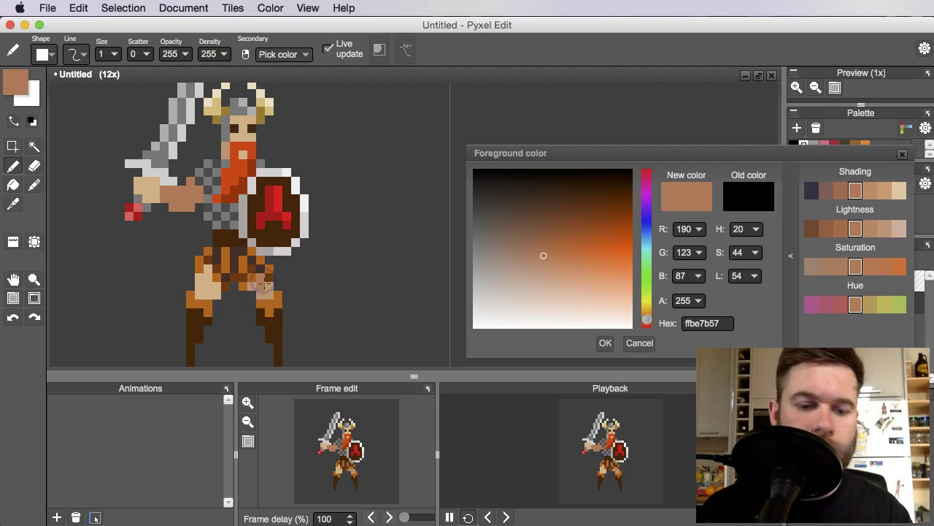
key(f)
scroll(307, 291, down, 4)
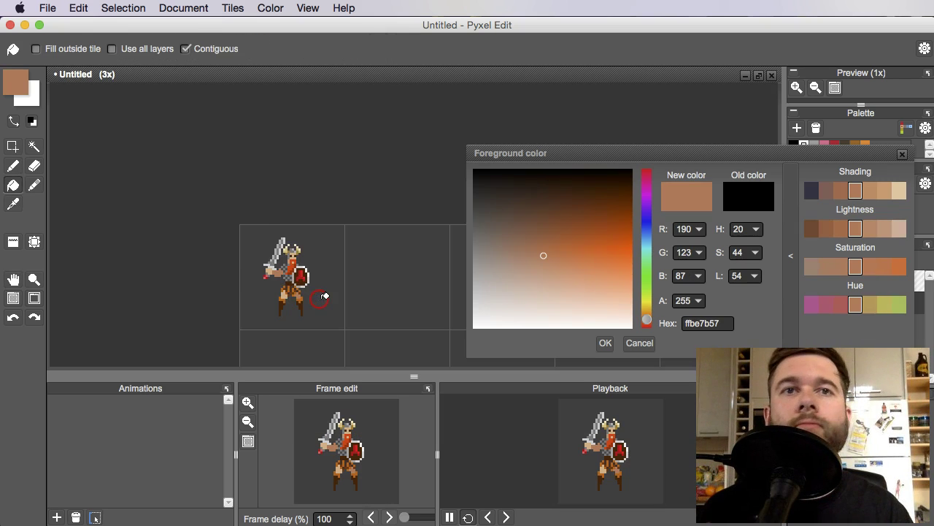
- Switch to the Pen and examine the whole warrior's silhouette, skin tones and shading at different sizes
scroll(322, 297, up, 1)
scroll(317, 295, up, 1)
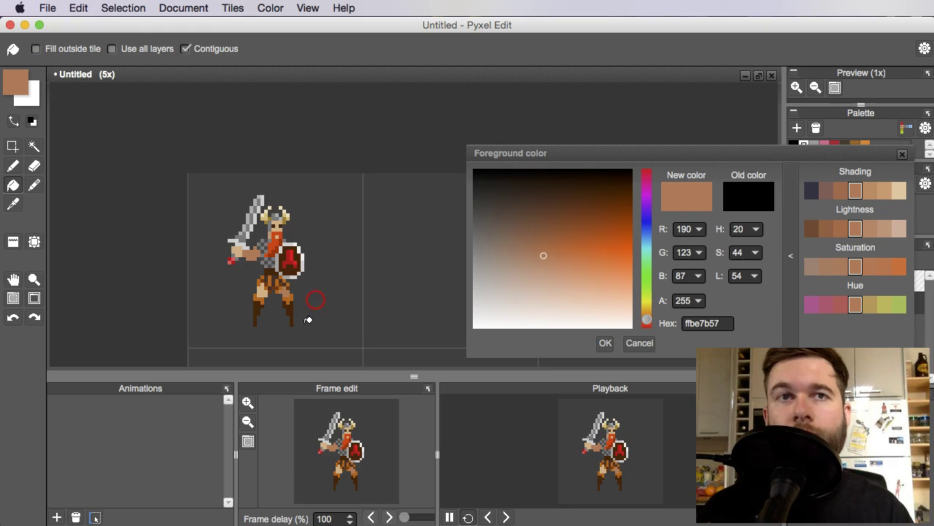
scroll(322, 297, up, 1)
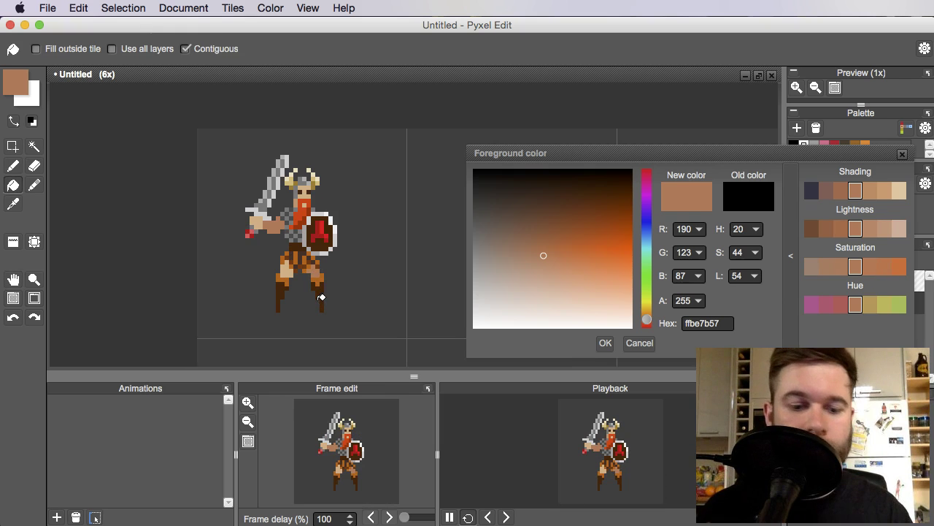
key(b)
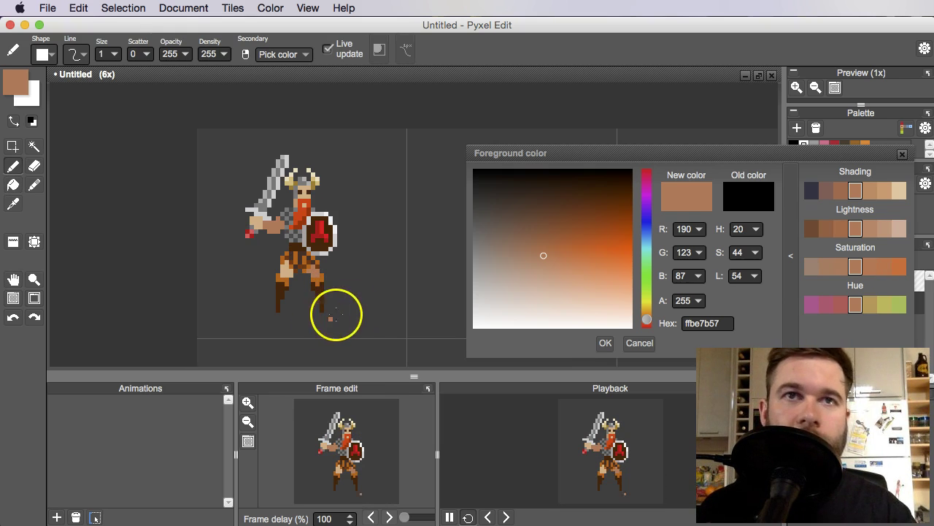
click(343, 266)
scroll(343, 266, down, 1)
scroll(341, 267, down, 2)
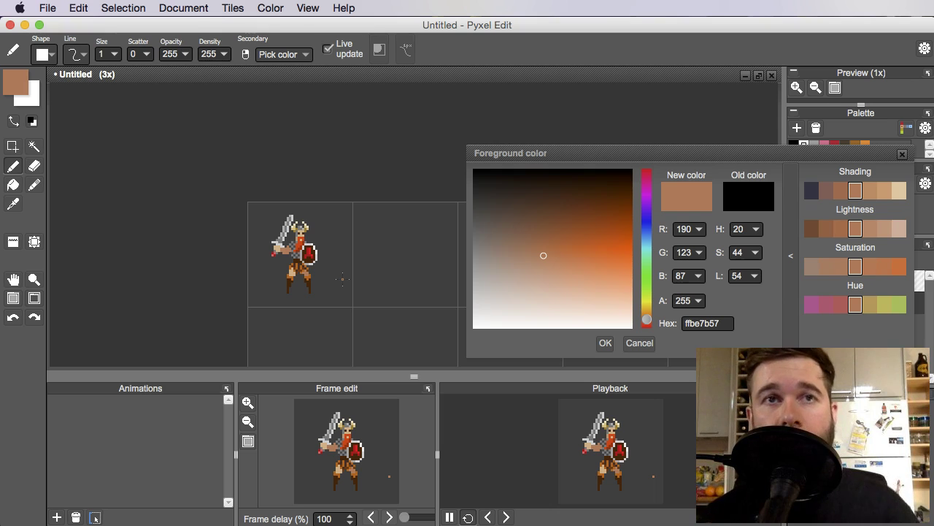
scroll(321, 278, up, 5)
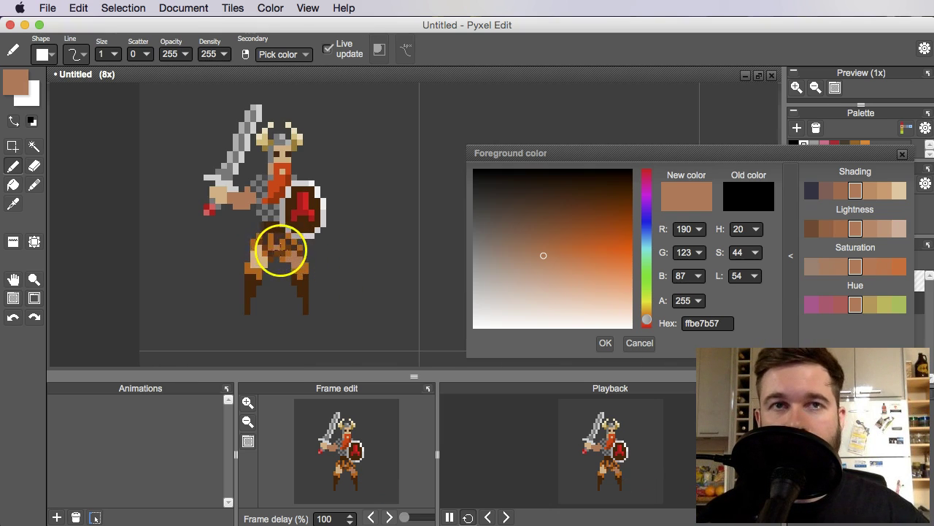
click(323, 281)
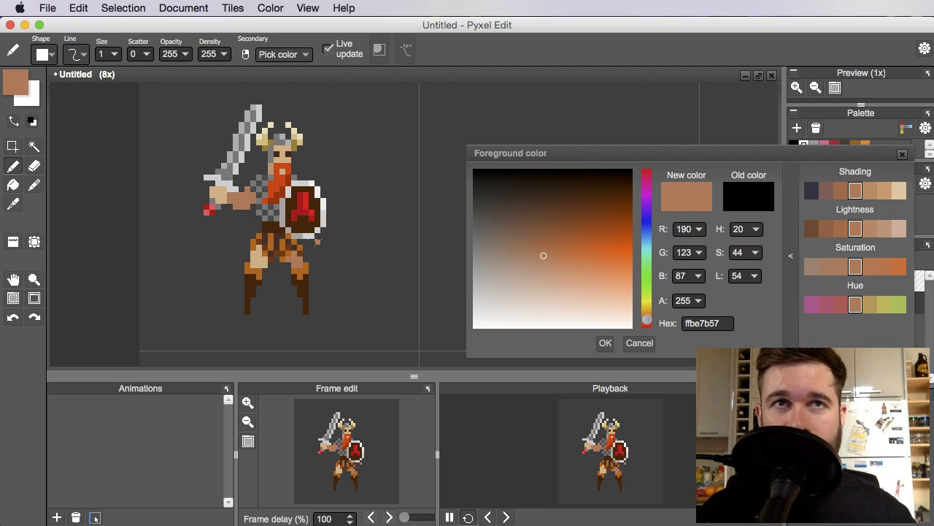
click(352, 252)
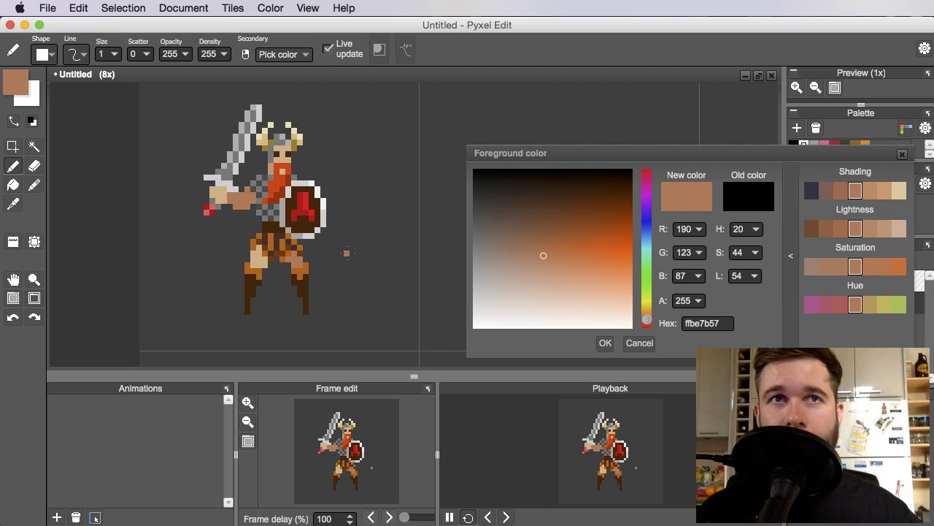
drag(334, 256, 363, 284)
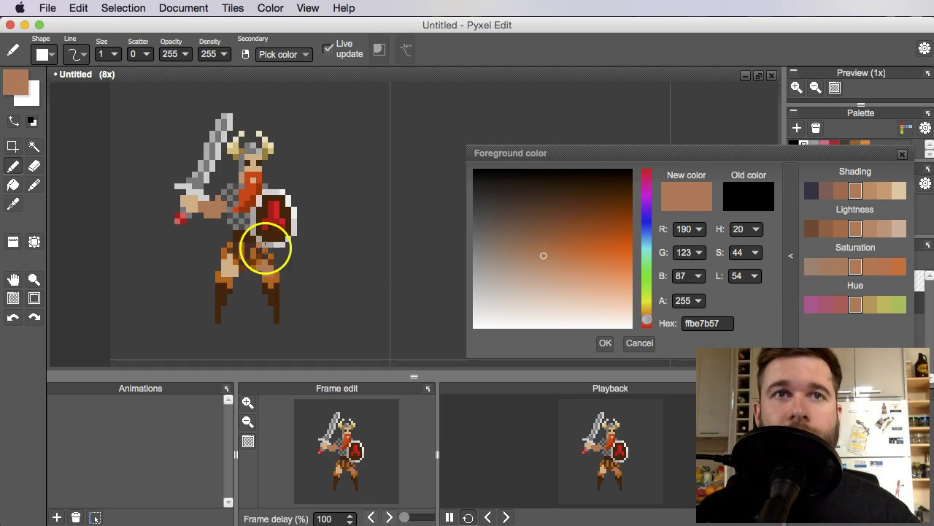
scroll(278, 280, down, 2)
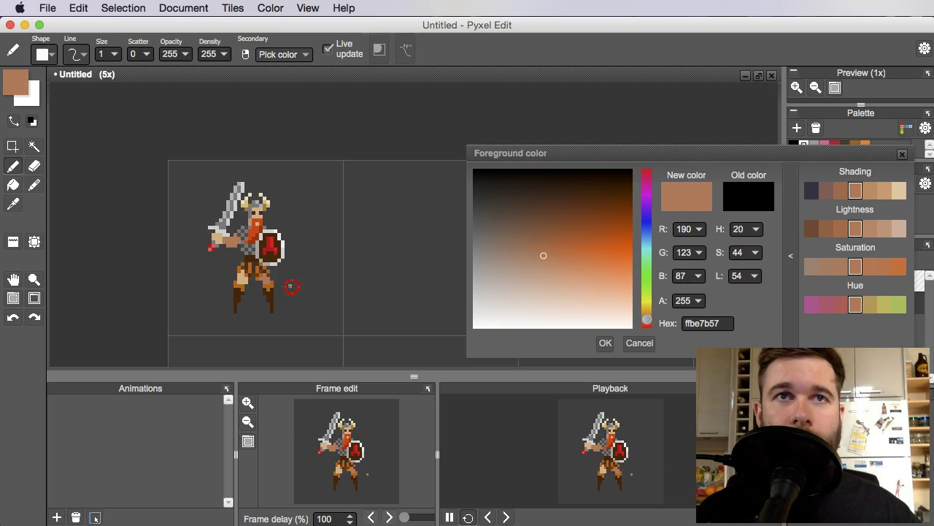
scroll(280, 277, left, 3)
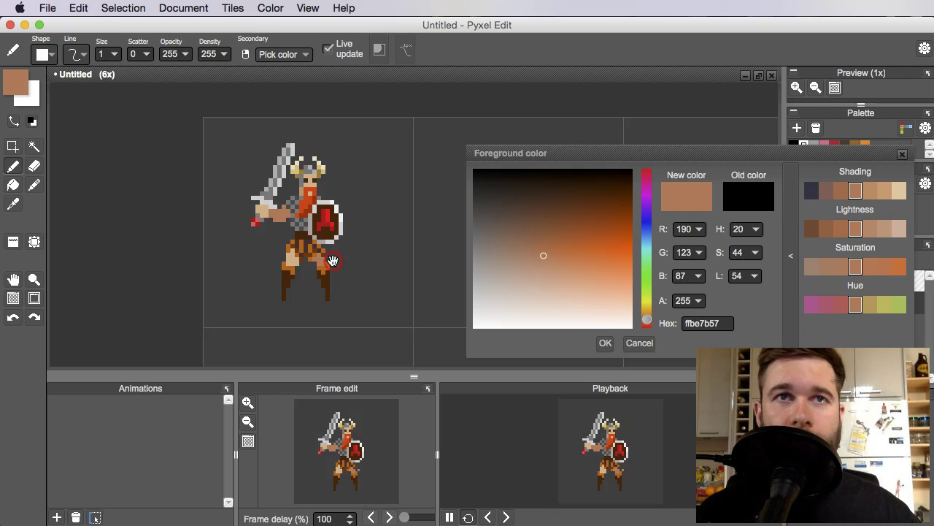
click(344, 281)
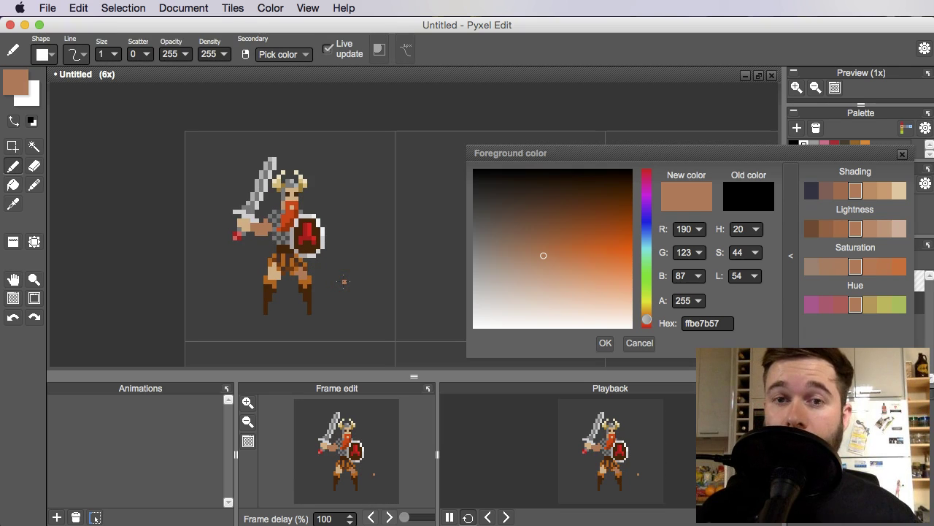